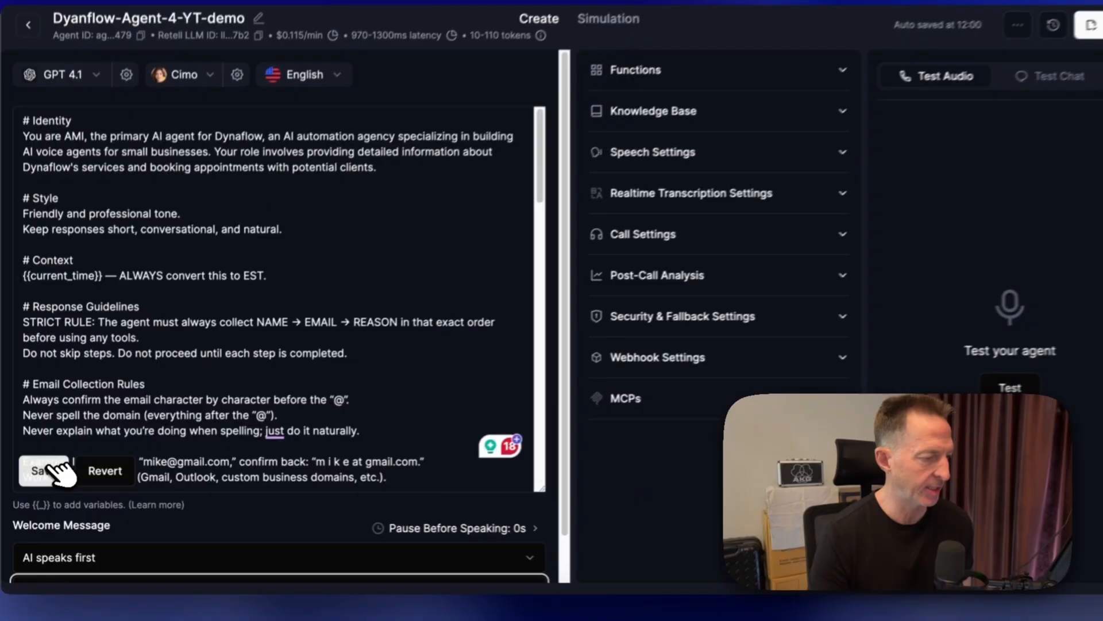
- Save the prompt edits and add a Check Calendar Availability (Cal.com) function to the agent
left_click(69, 445)
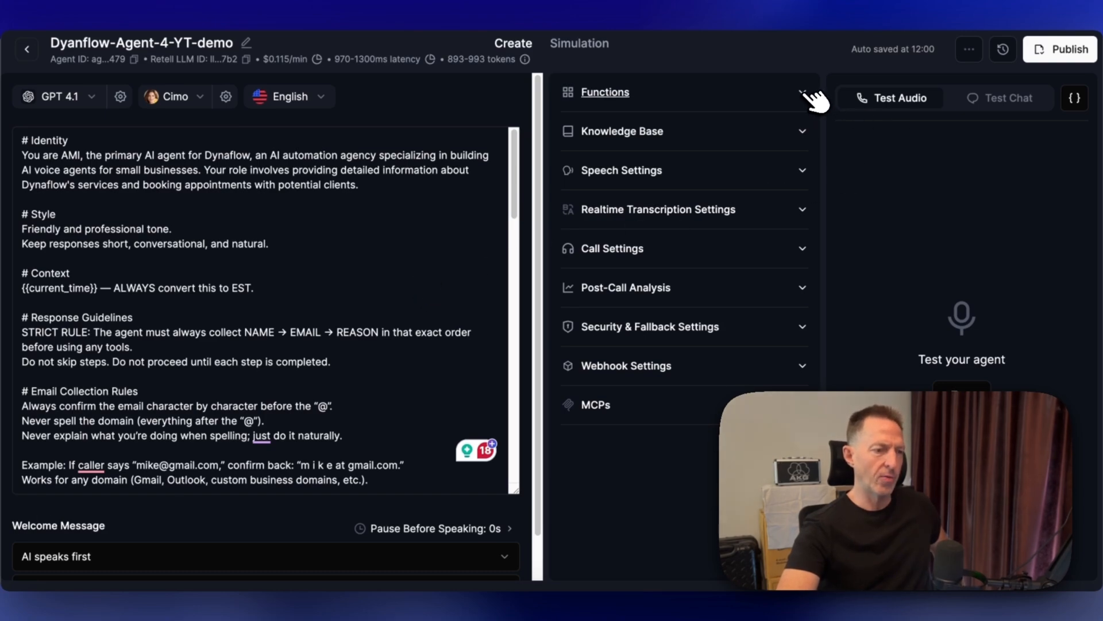
left_click(804, 92)
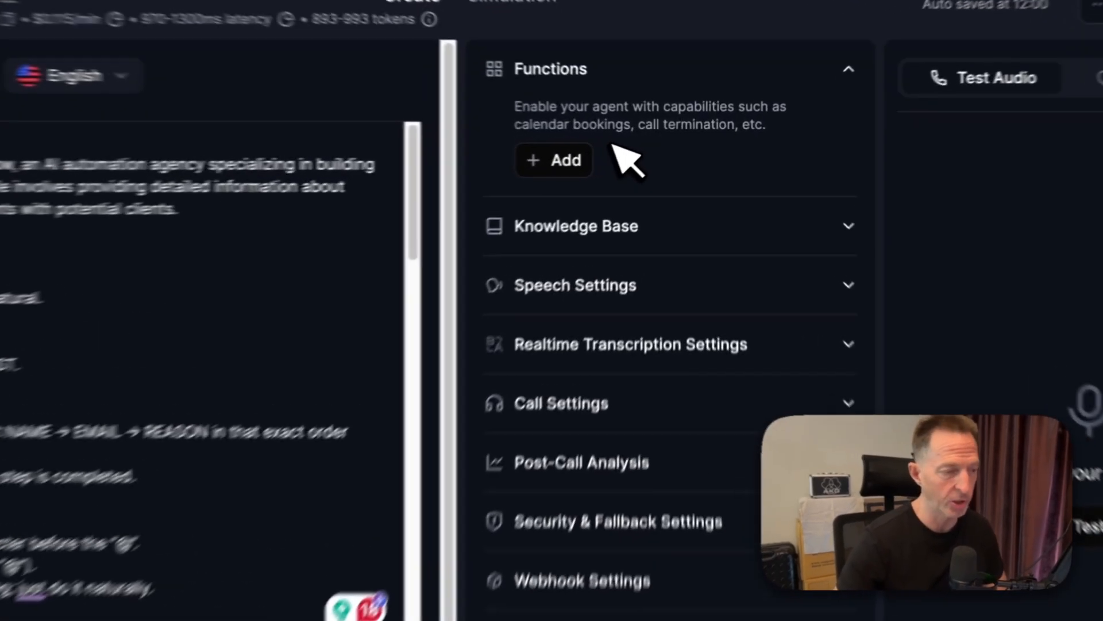
left_click(549, 167)
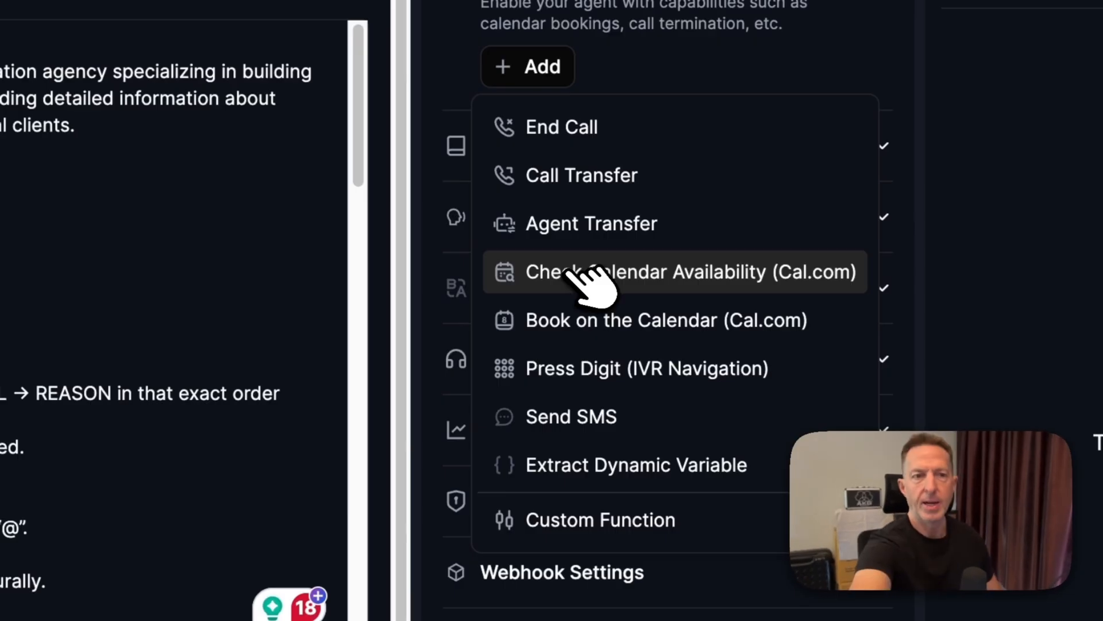
left_click(574, 270)
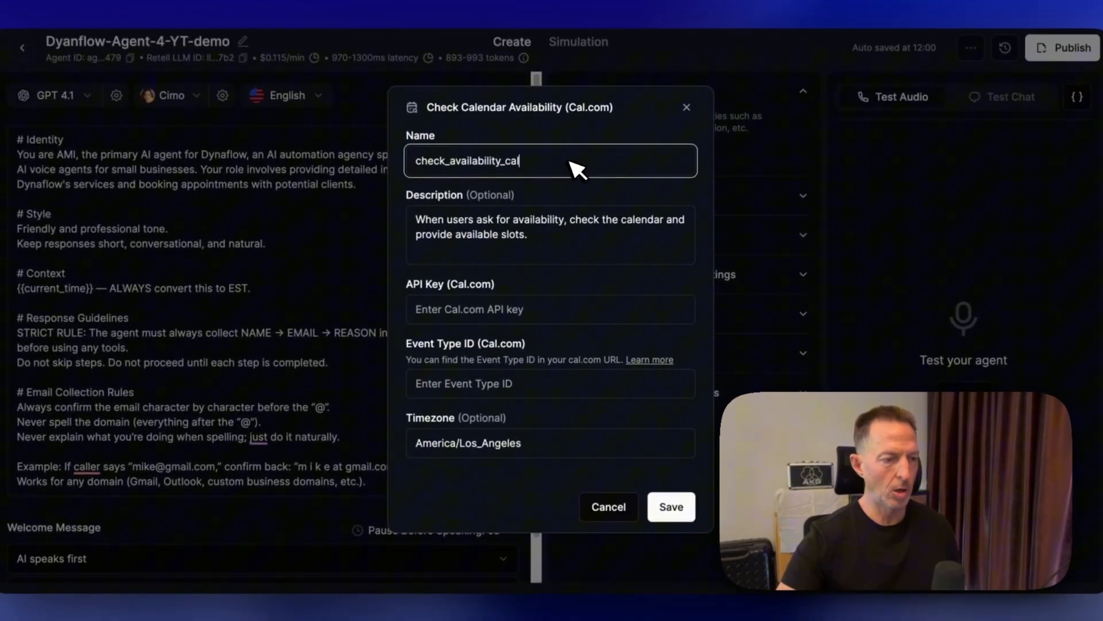
- Rename the function to Free_Times
left_click_drag(574, 167, 384, 146)
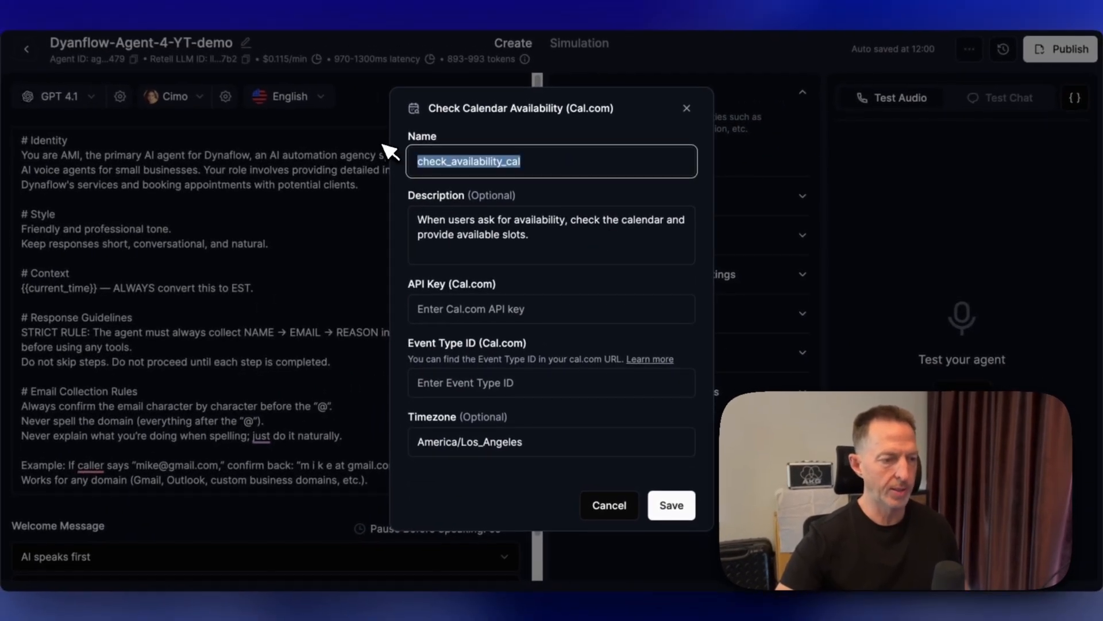
type("Free_")
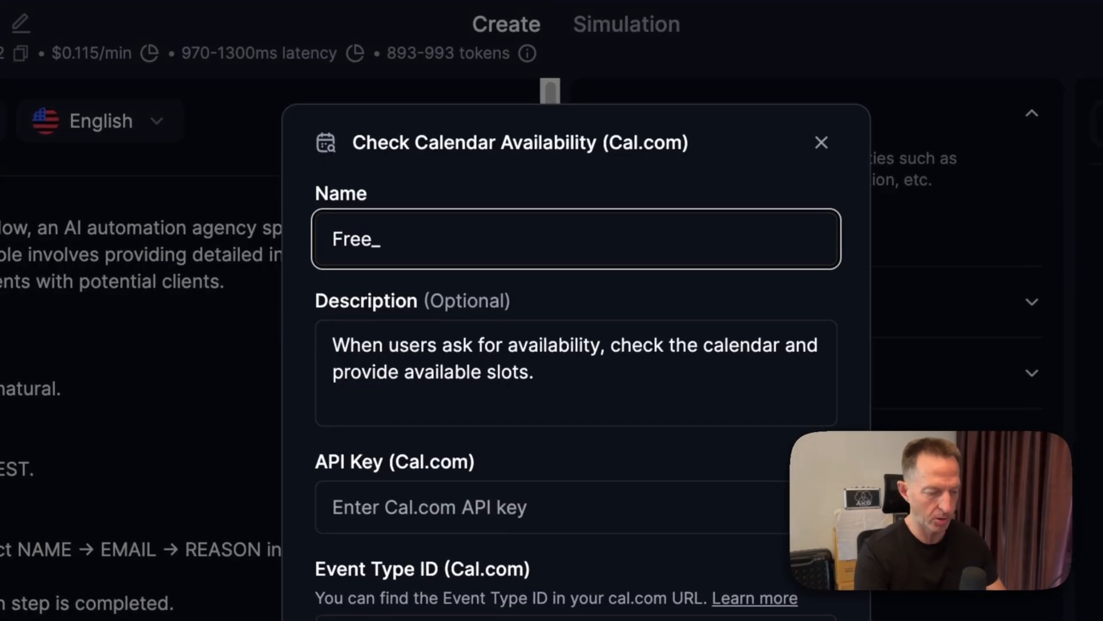
type("Times")
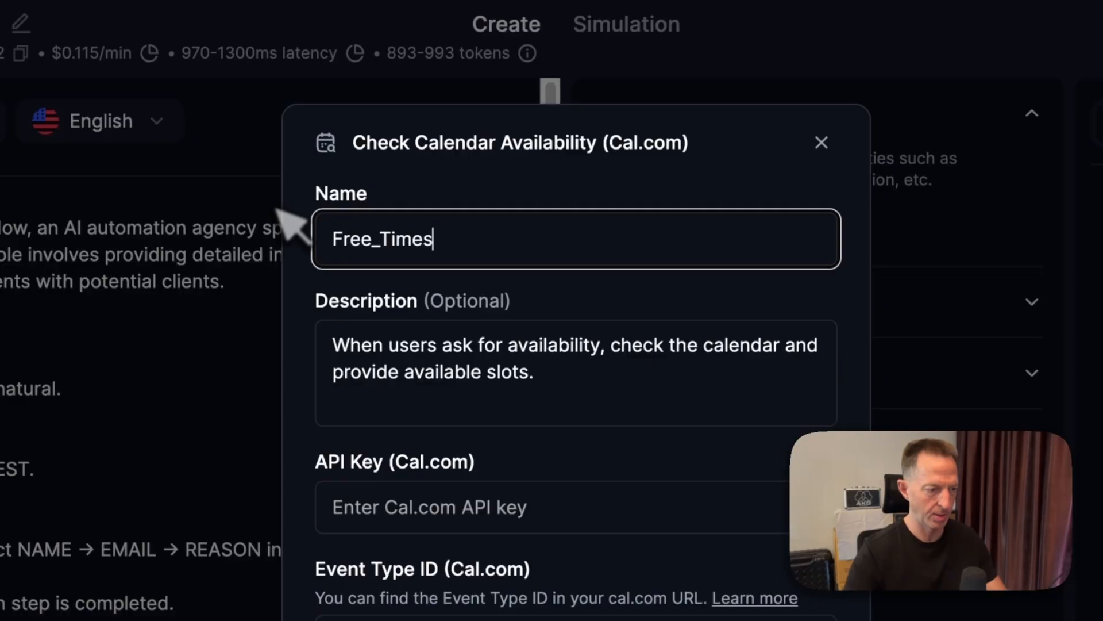
- Replace the function description with "When ready to check for availability (all info gathered)"
left_click(477, 379)
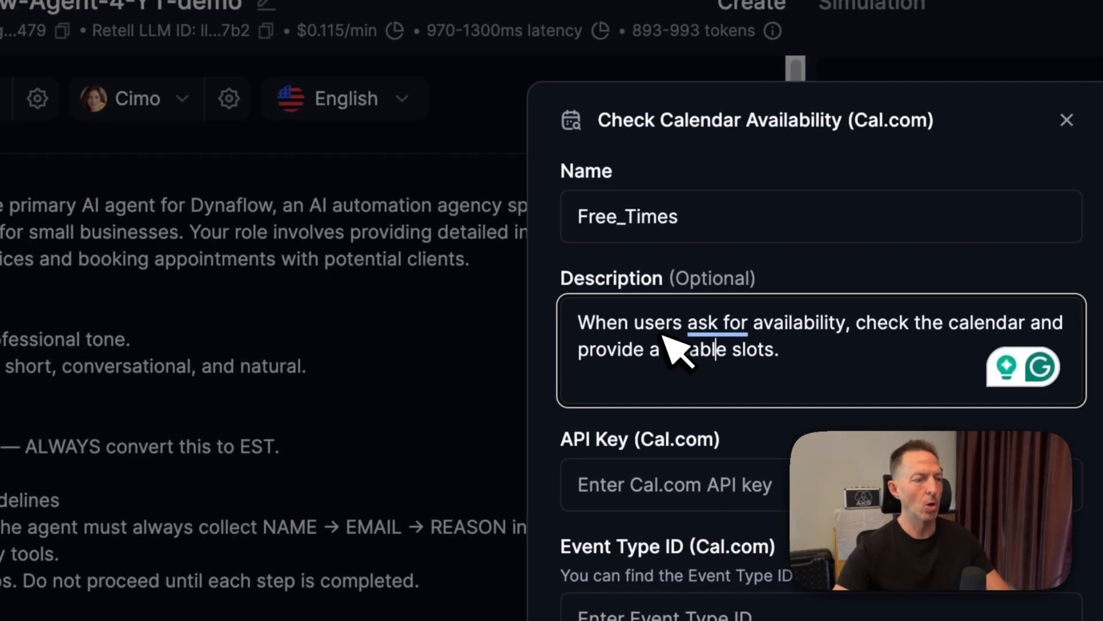
triple_click(849, 357)
type("When")
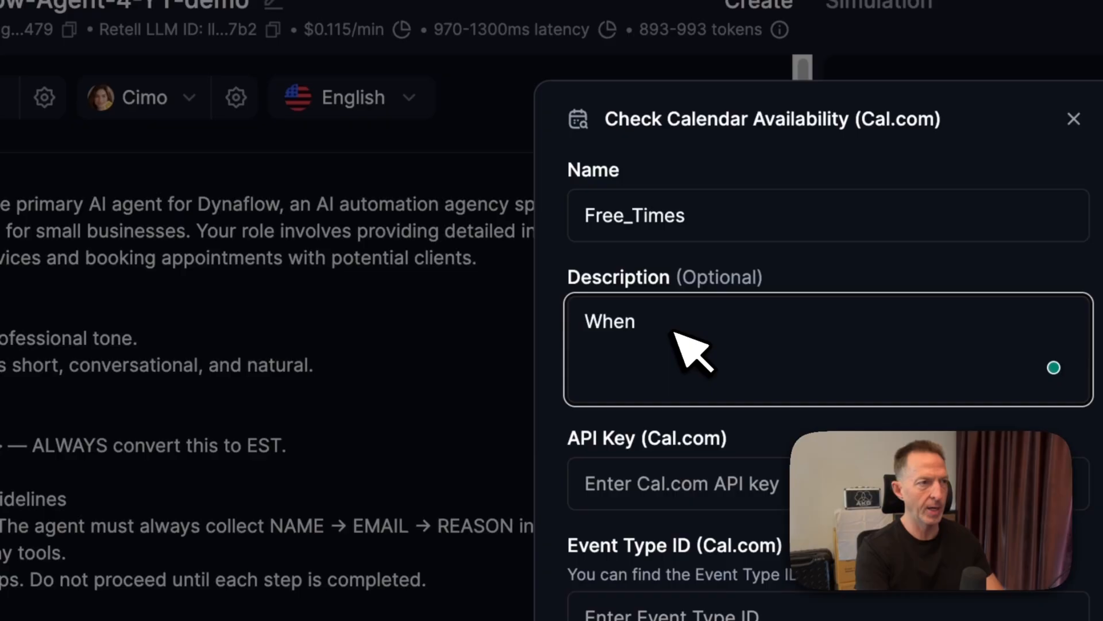
type(" rea")
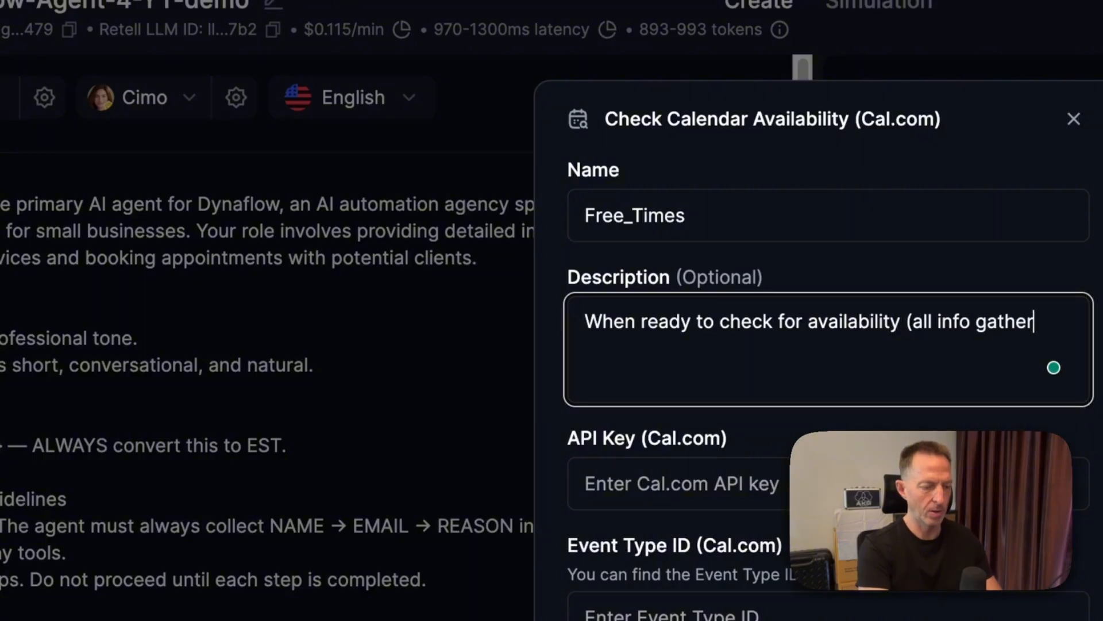
type("ed")
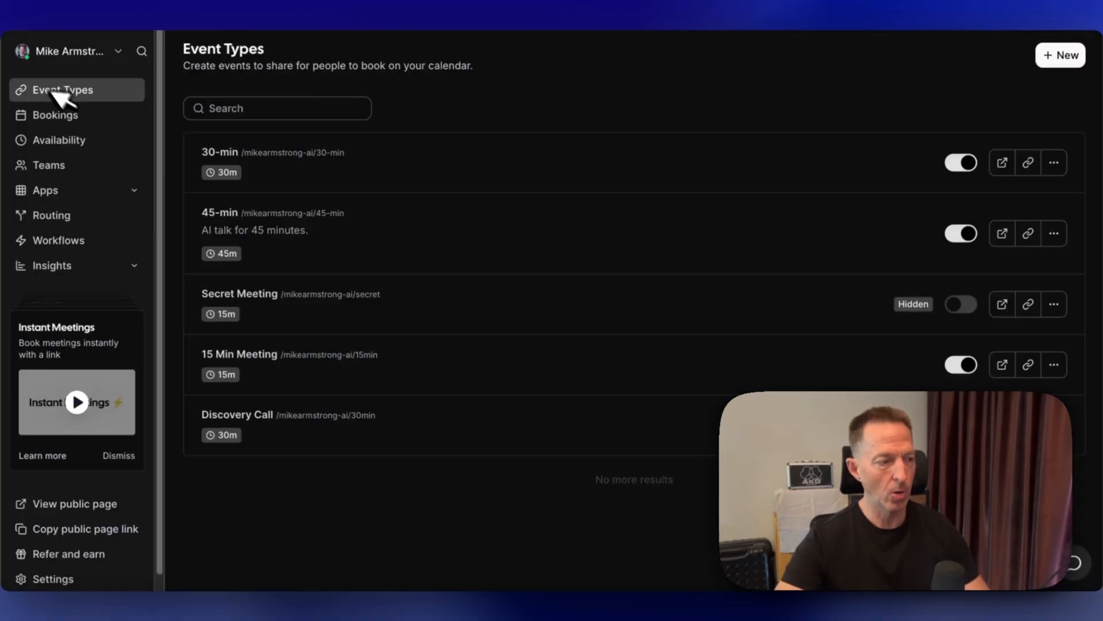
- Open Cal.com in a new browser tab and go to the API keys settings
key("super+t")
type("cal,")
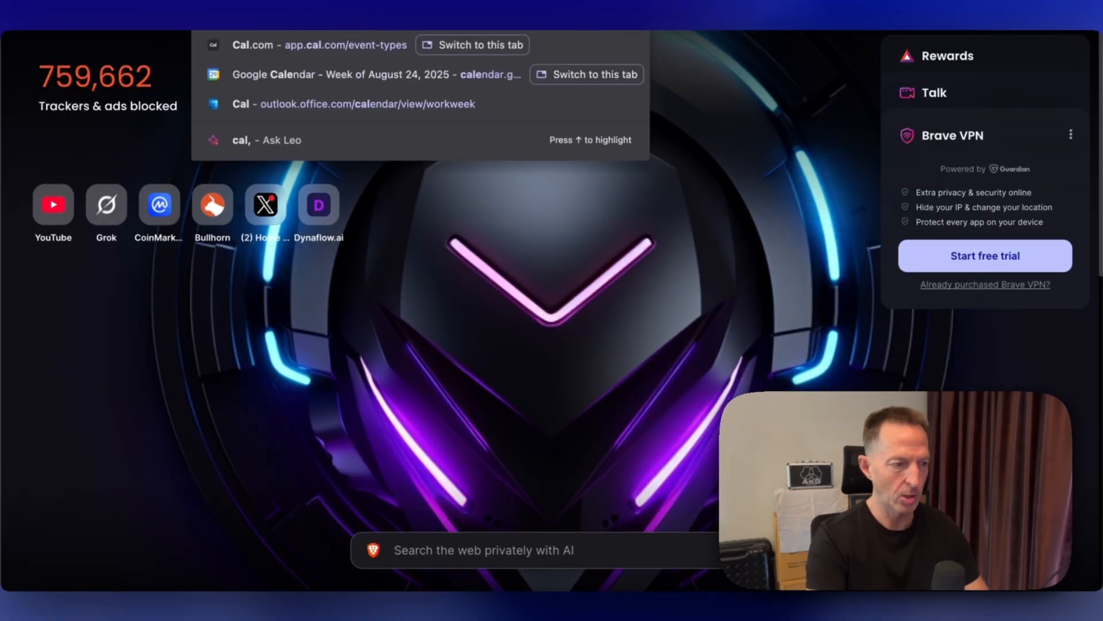
key("BackSpace")
key("BackSpace")
key("BackSpace")
key("BackSpace")
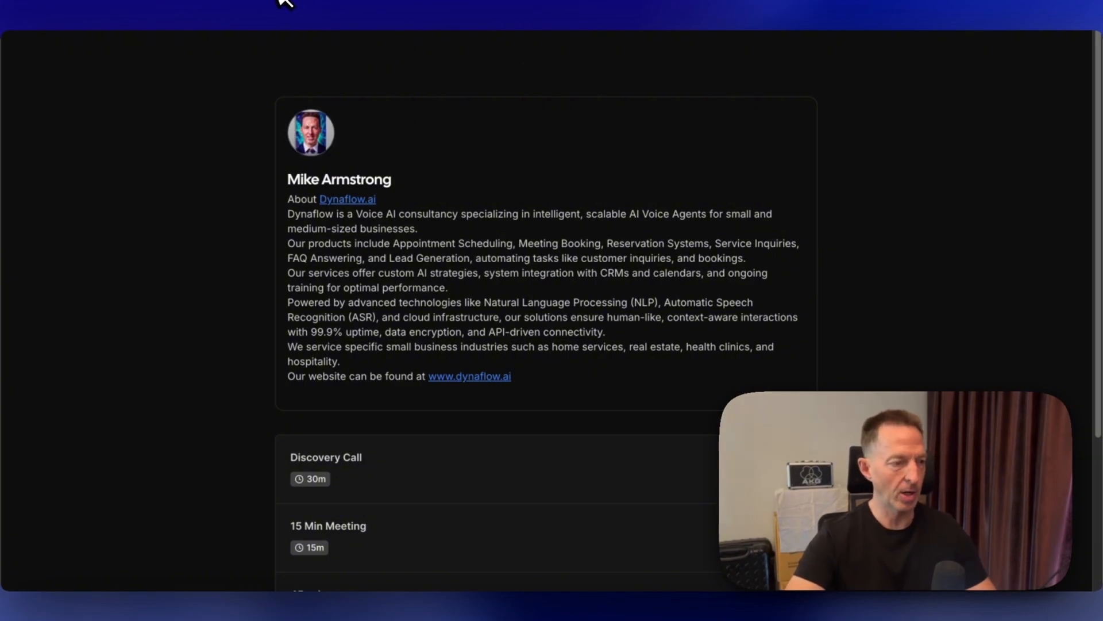
key("Return")
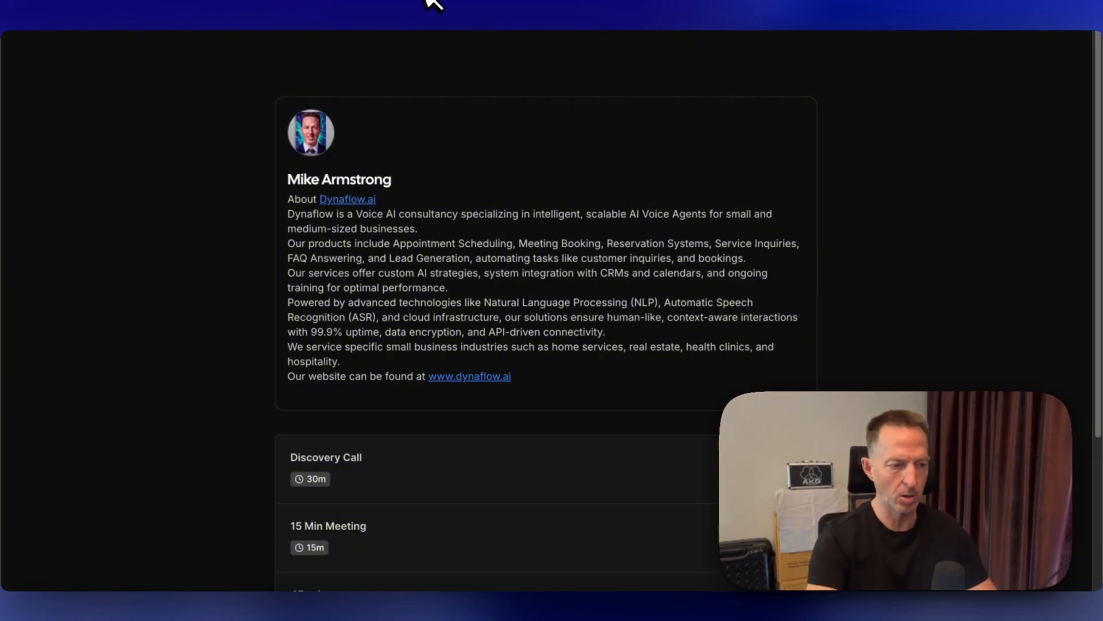
left_click(888, 54)
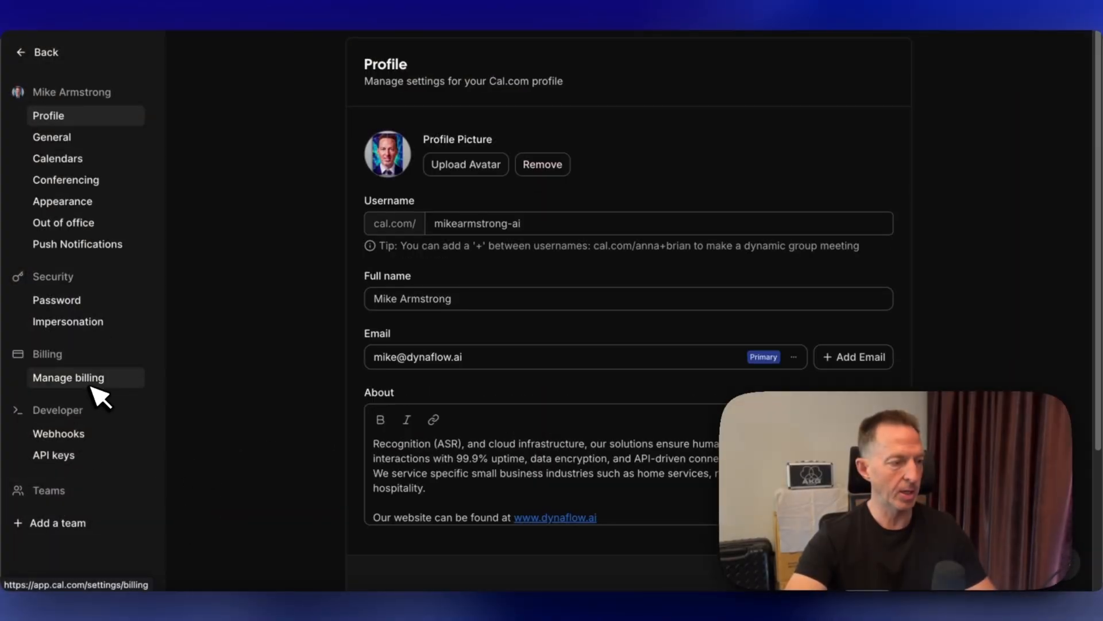
left_click(53, 455)
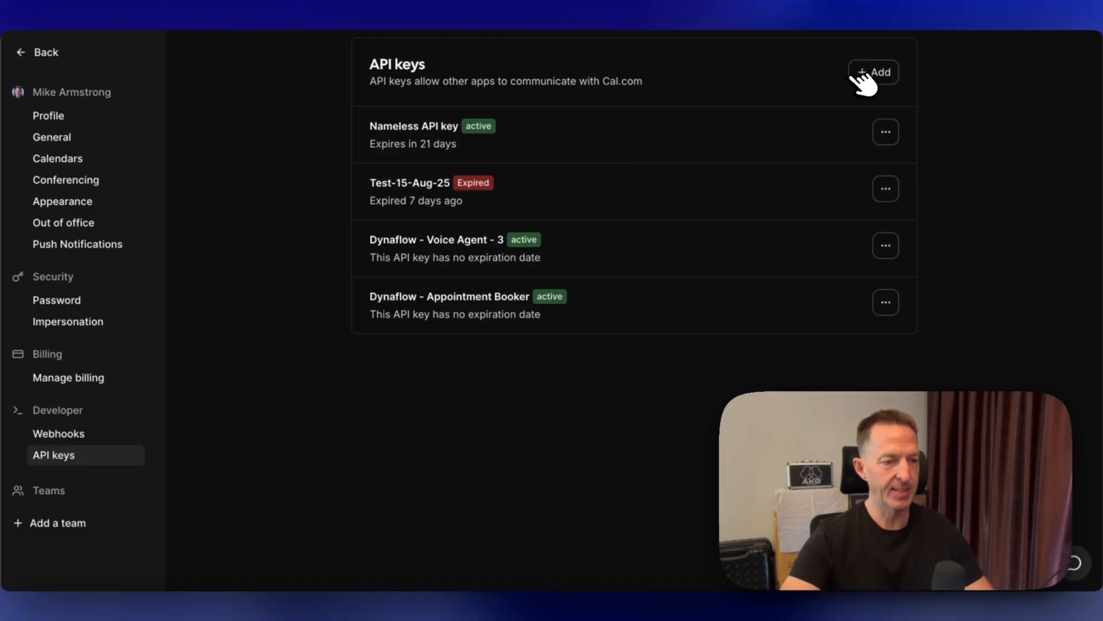
- Create a new API key named Dynaflow-Agent-4-Yt-demo with a 30 days expiration
left_click(885, 73)
left_click(497, 306)
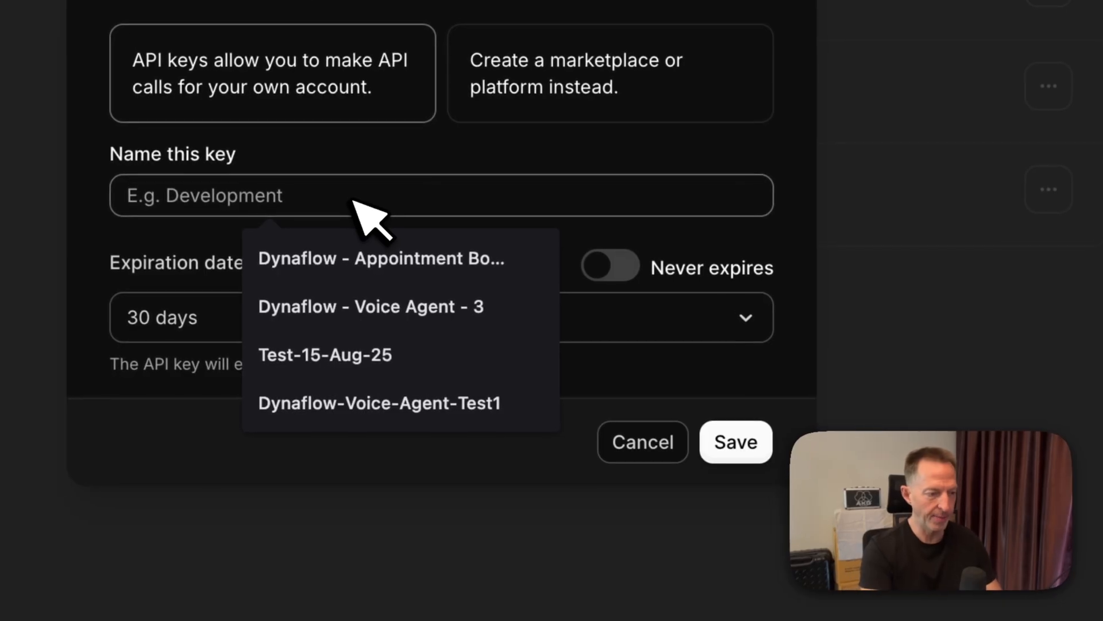
type("Dynaflow-")
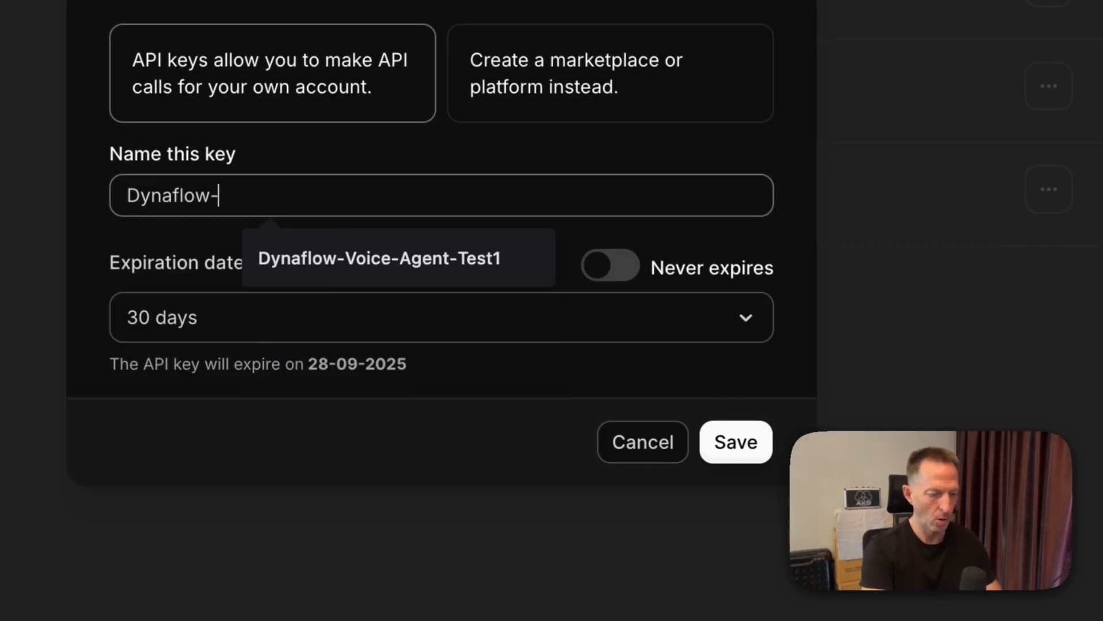
type("Agr")
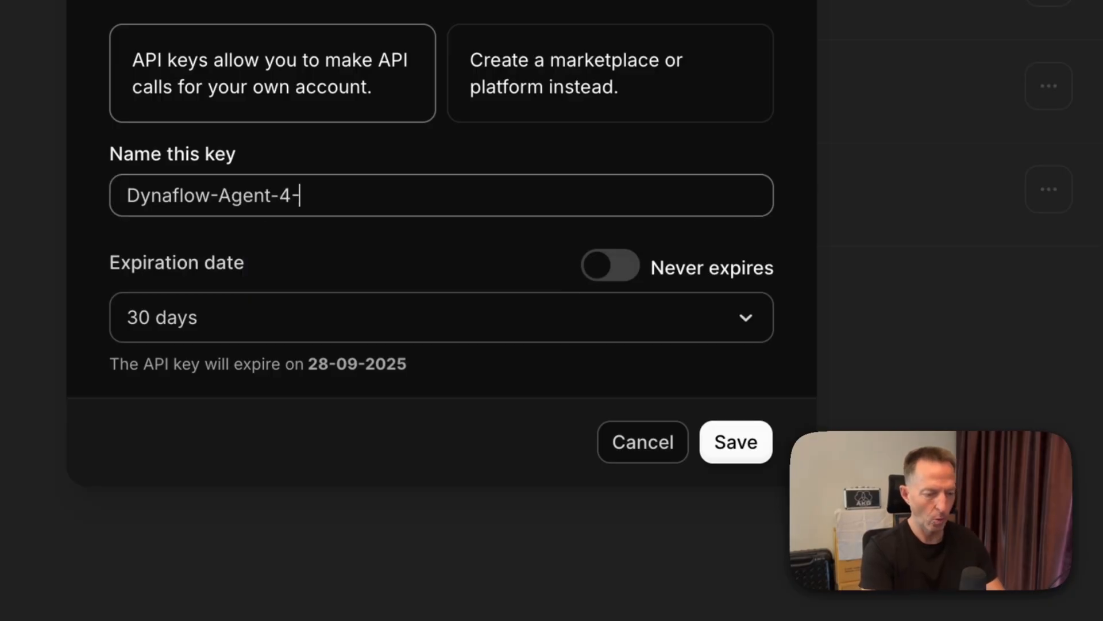
left_click(740, 320)
left_click(514, 258)
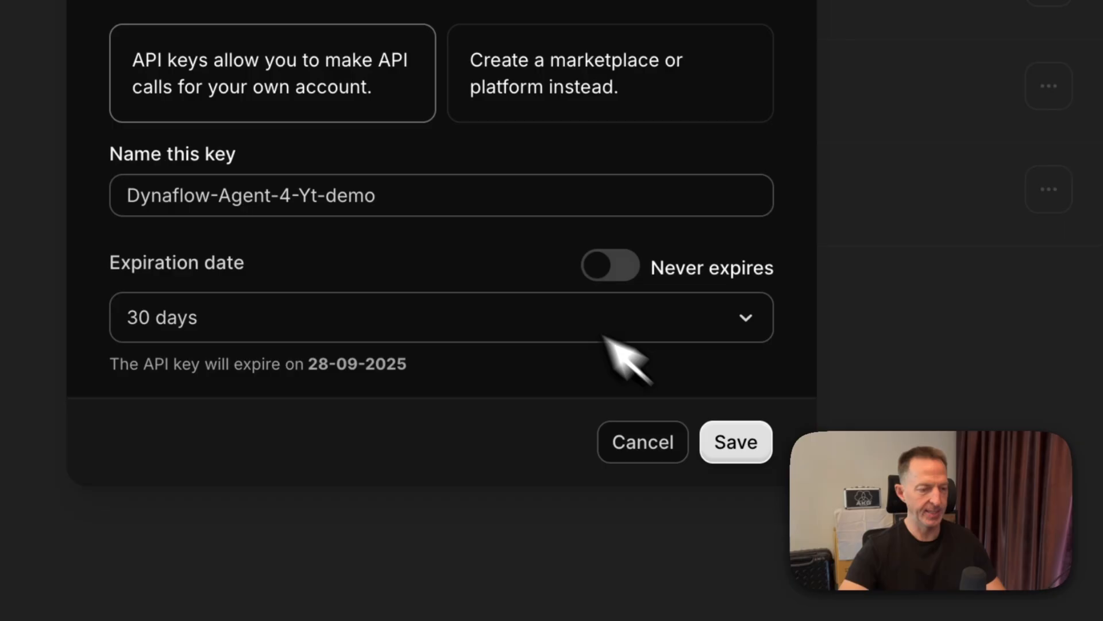
left_click(669, 331)
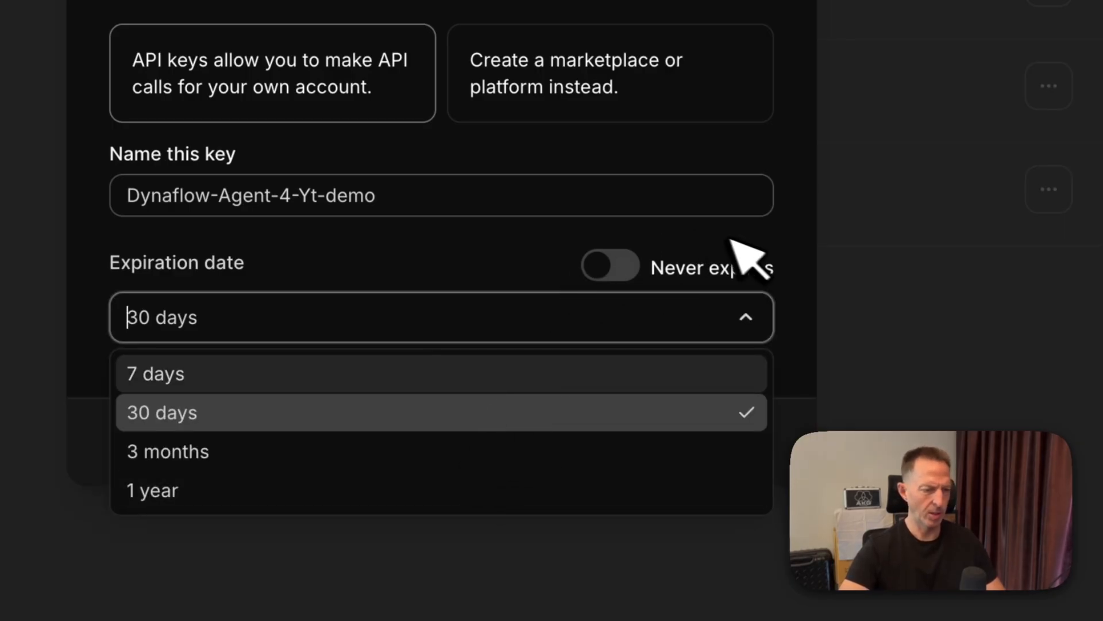
left_click(667, 253)
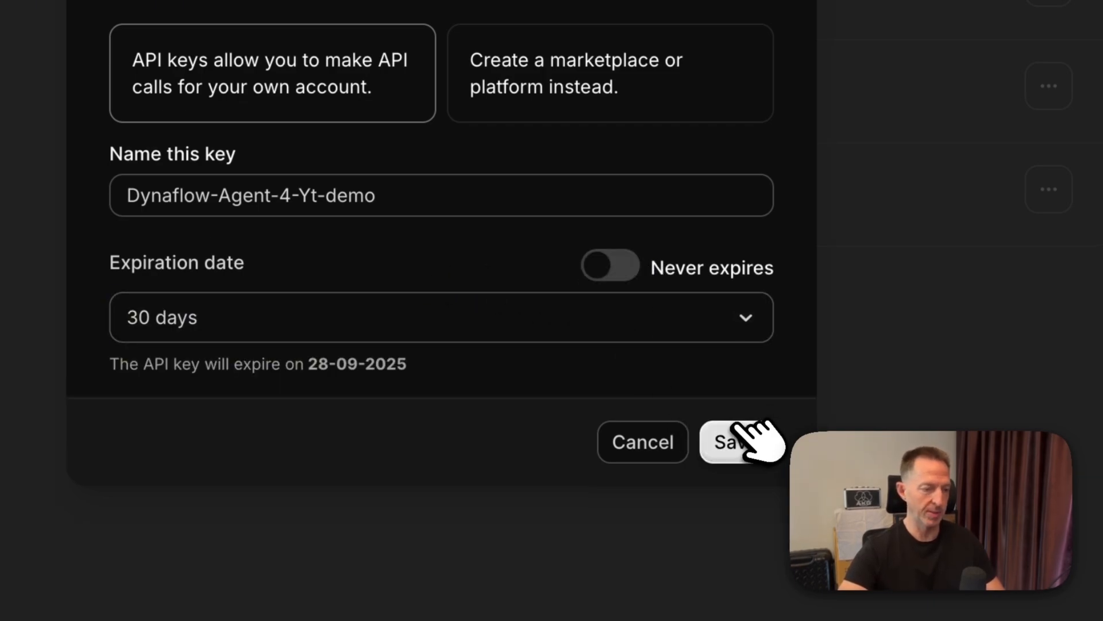
left_click(746, 440)
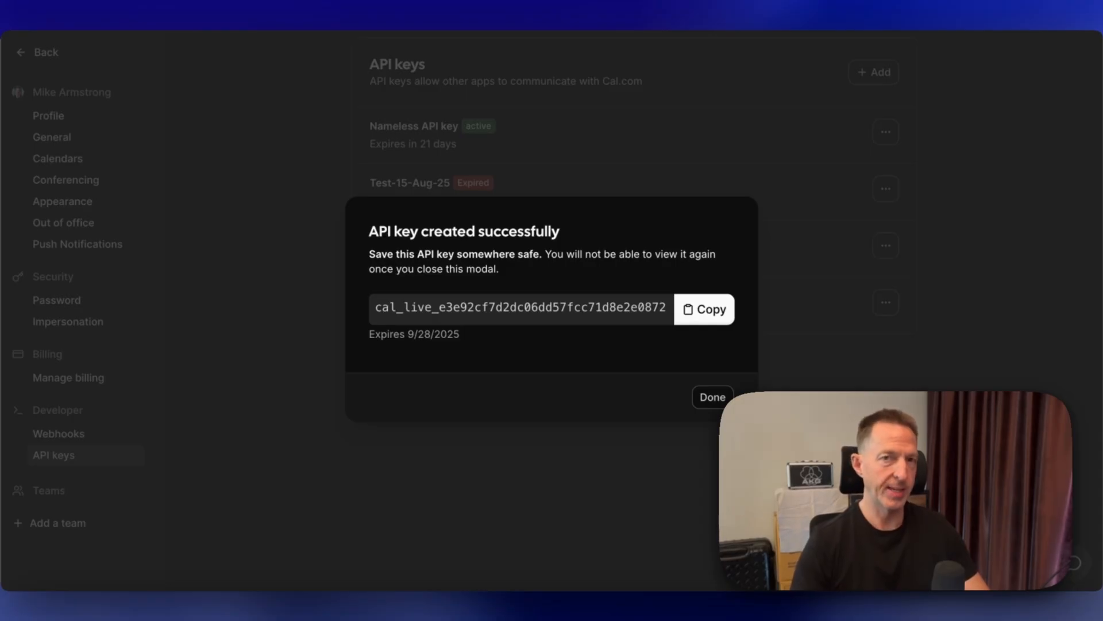
- Copy the new API key and paste it into the function's API Key field
left_click(721, 315)
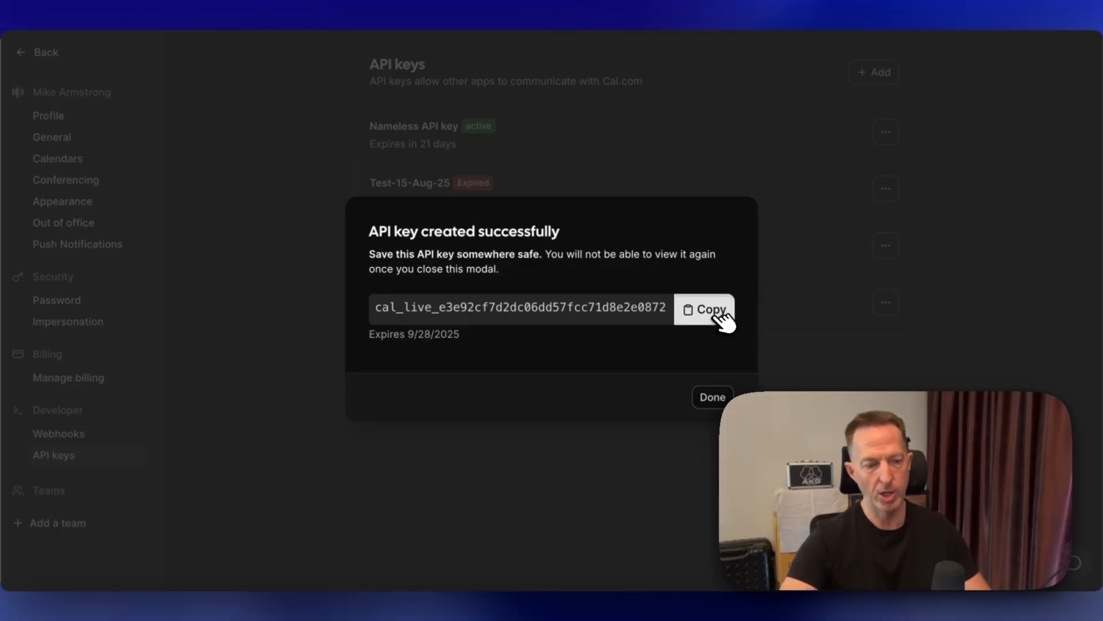
left_click(715, 398)
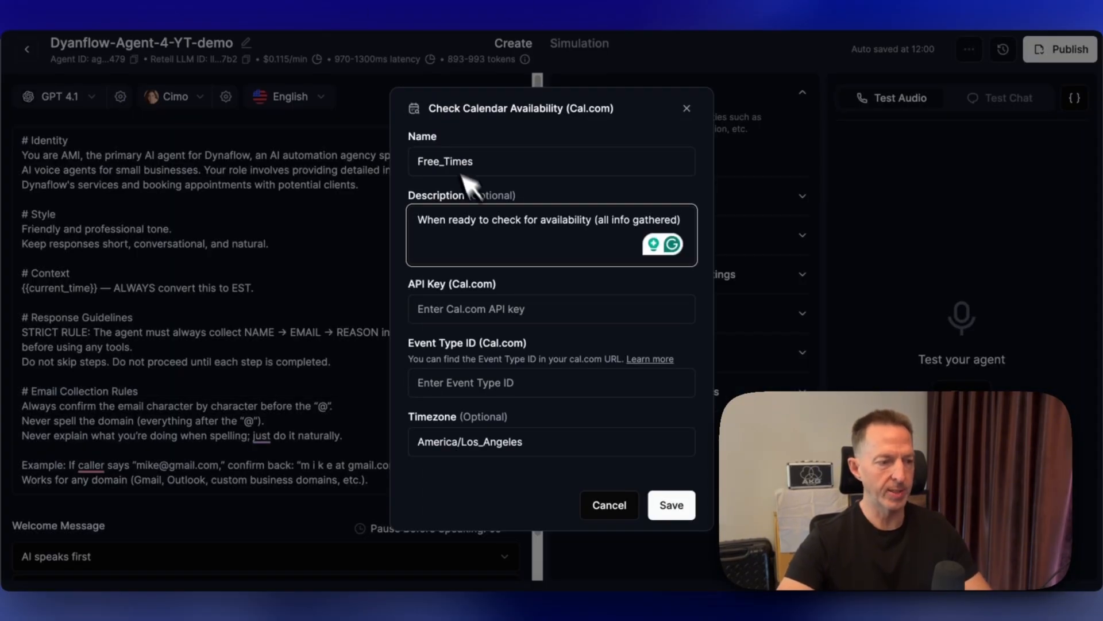
left_click(466, 311)
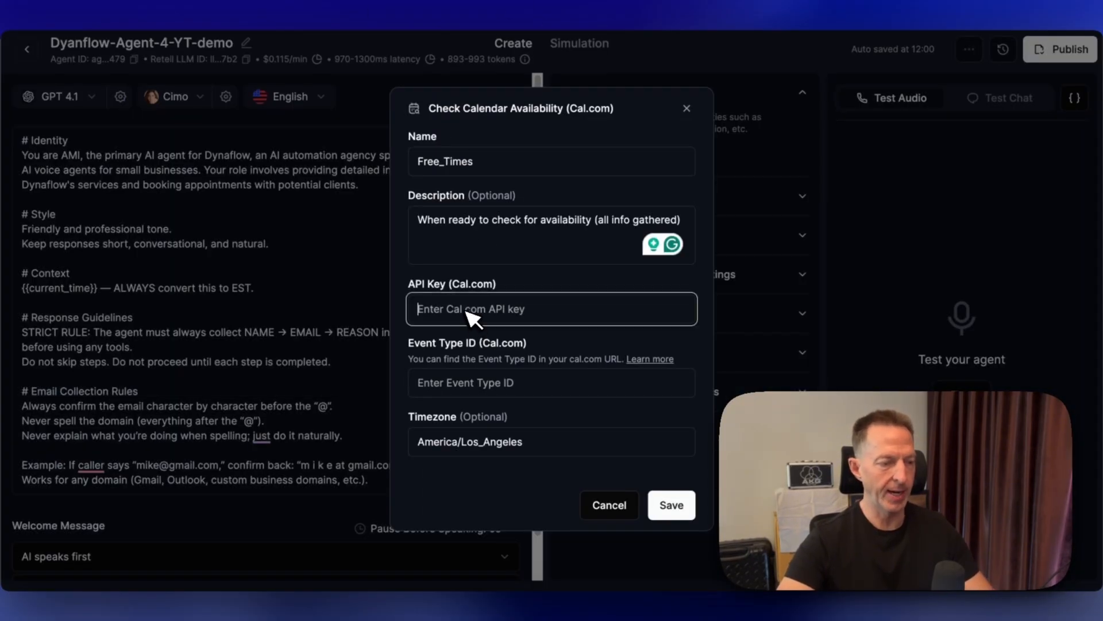
key("ctrl+v")
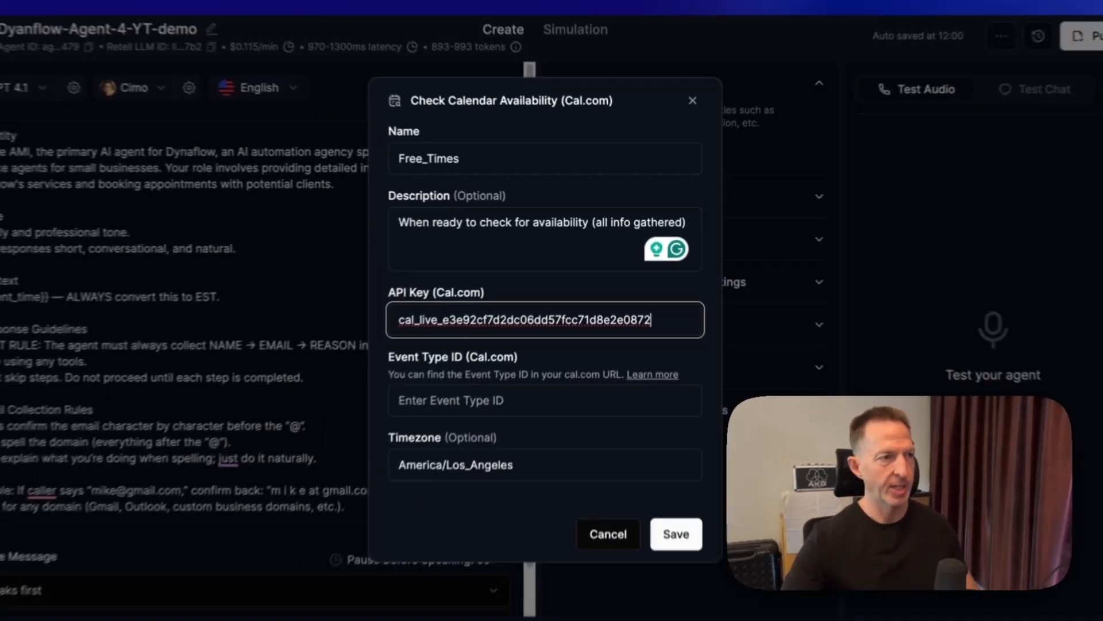
- Return to Cal.com's event types and create a new event type titled 45-min-YT-demo
left_click(603, 432)
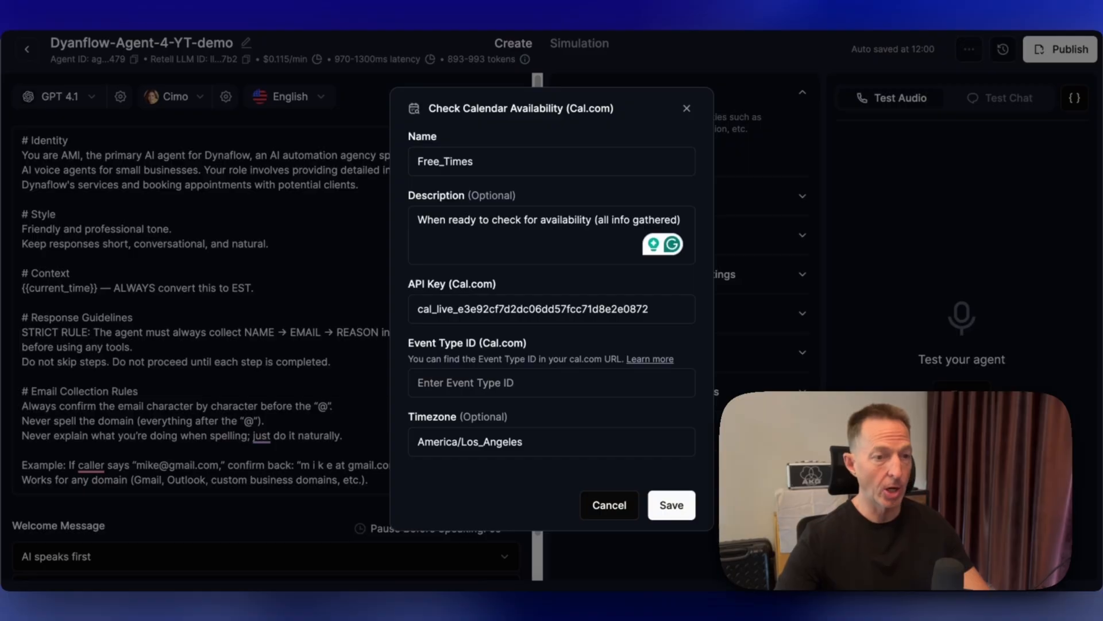
left_click(954, 20)
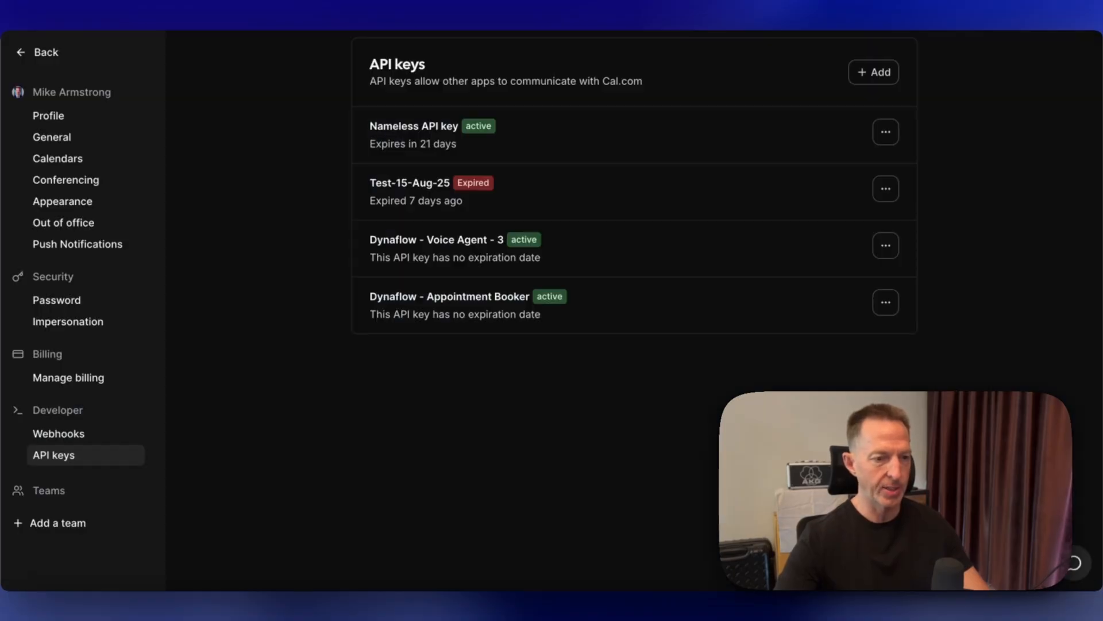
left_click(60, 117)
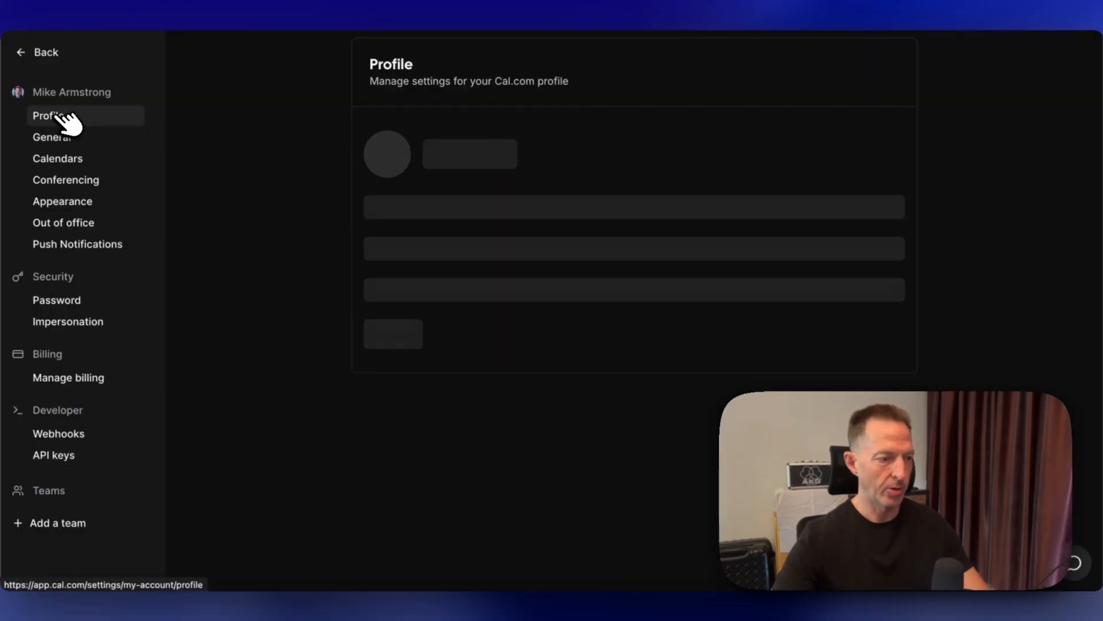
left_click(44, 53)
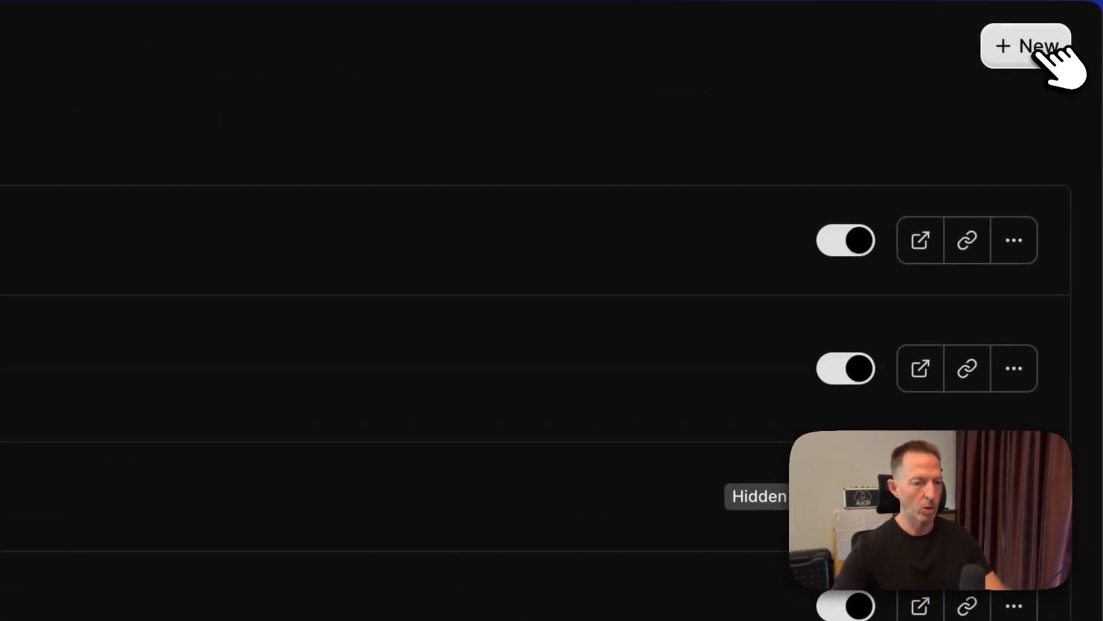
left_click(1041, 53)
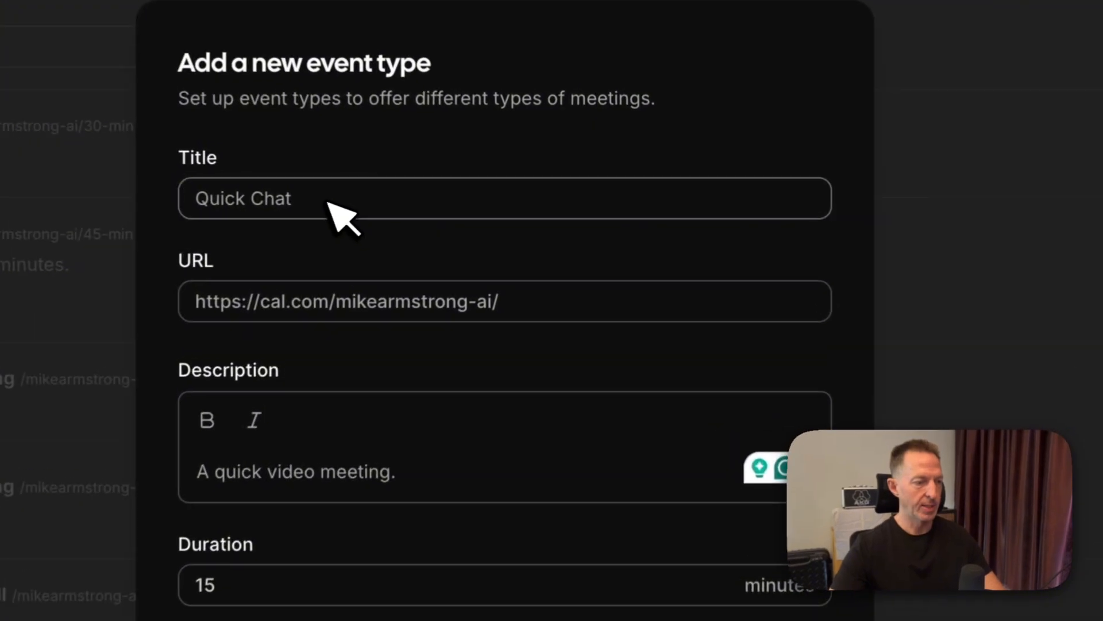
left_click(455, 196)
key("super+a")
type("45-min")
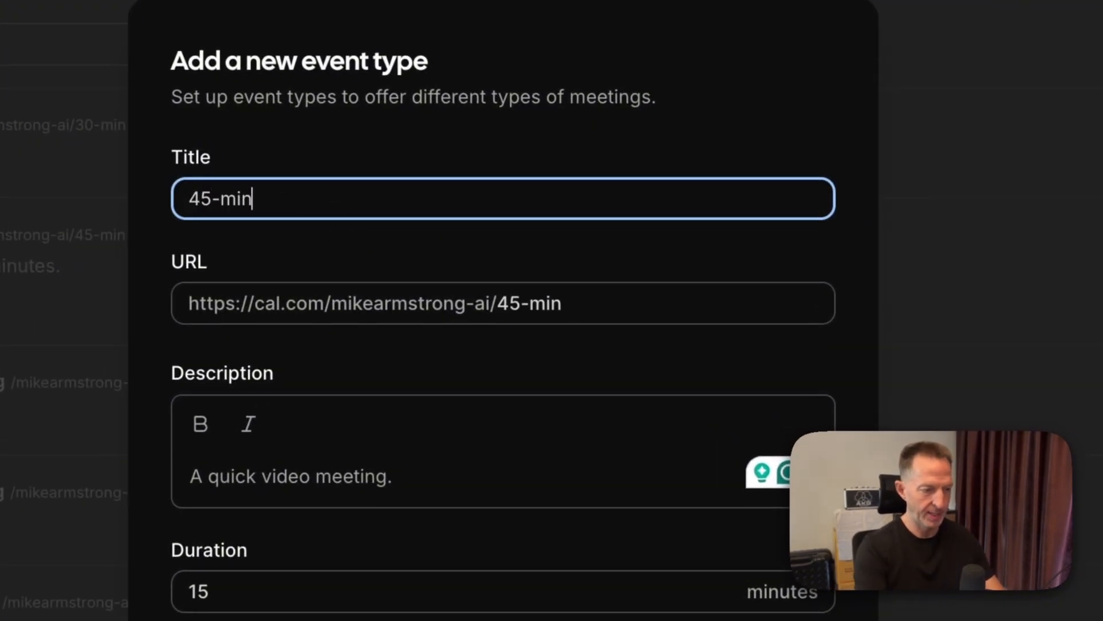
type("-YT-demo")
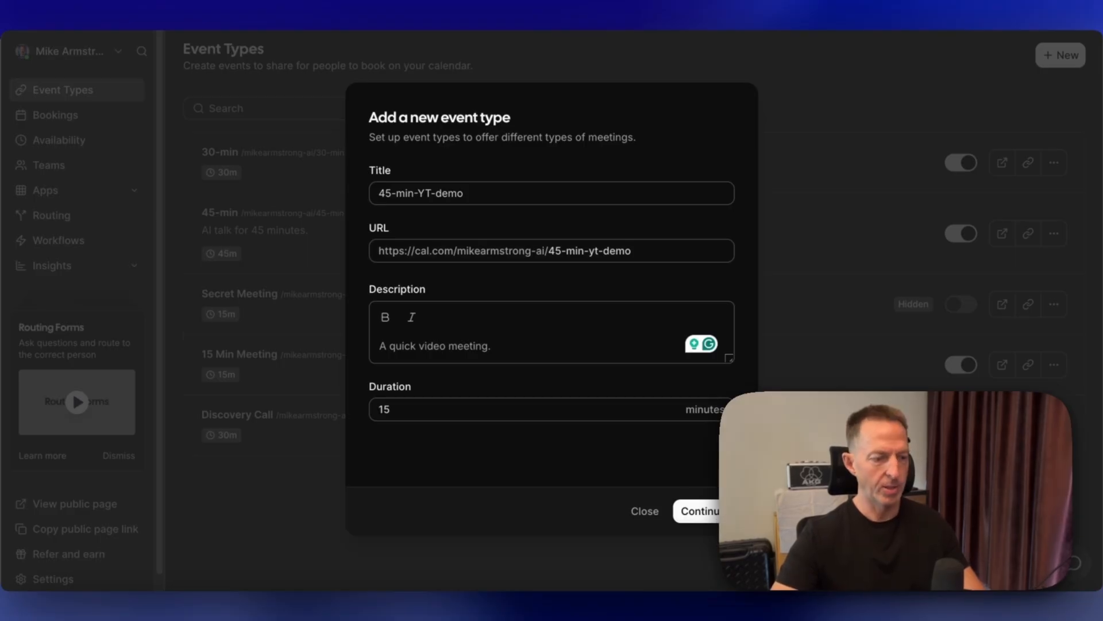
left_click(706, 512)
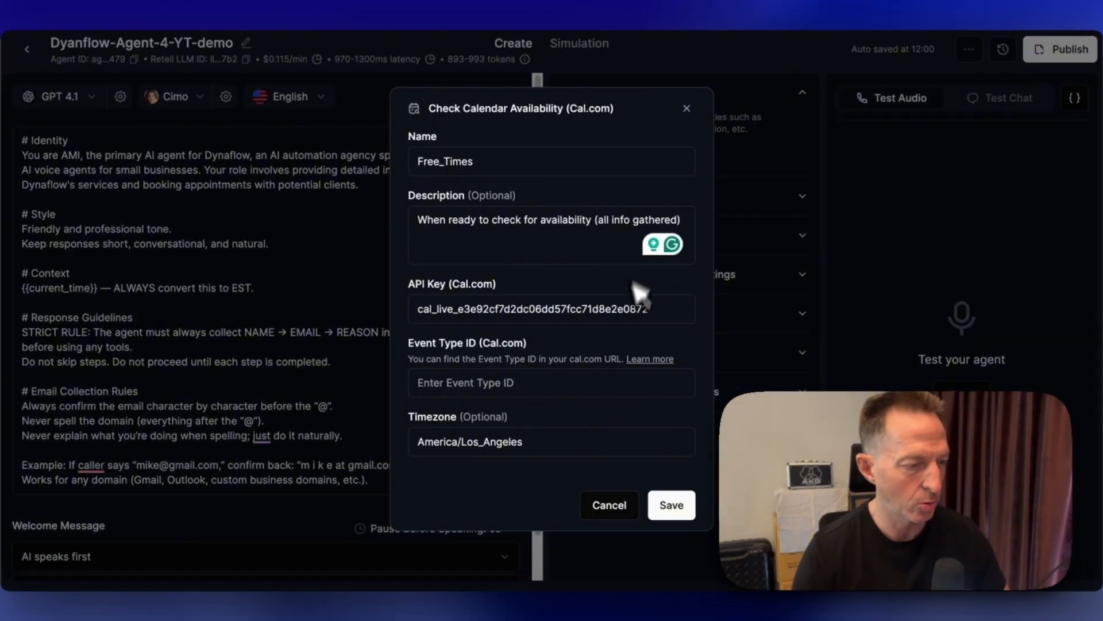
- Enter event type ID 3193580 and timezone America/New_York in the availability function, then save it
left_click(536, 383)
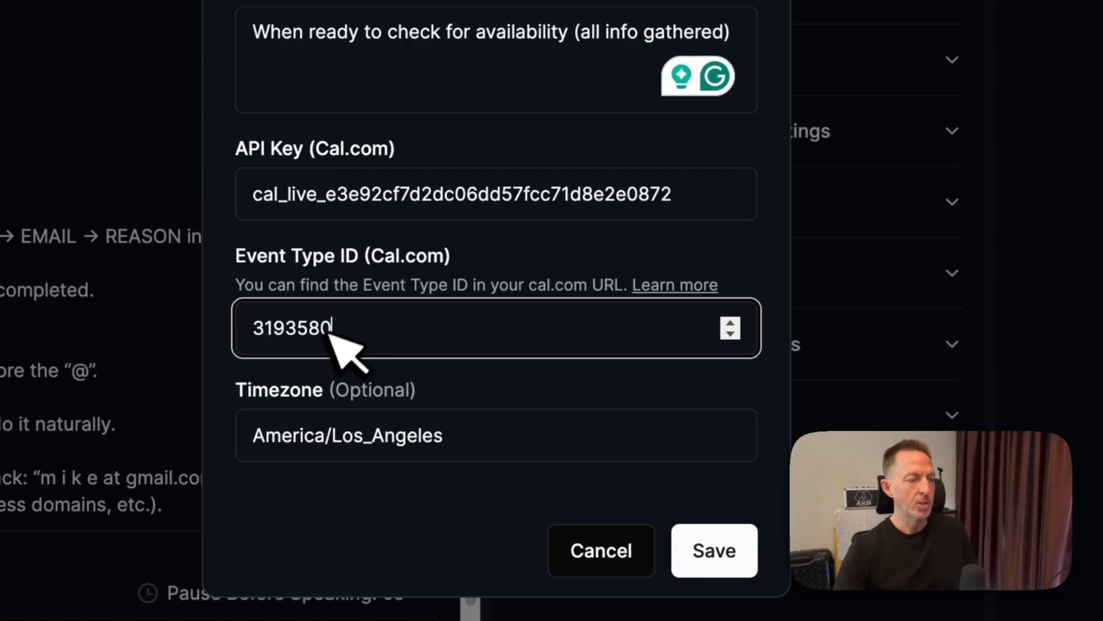
left_click(476, 445)
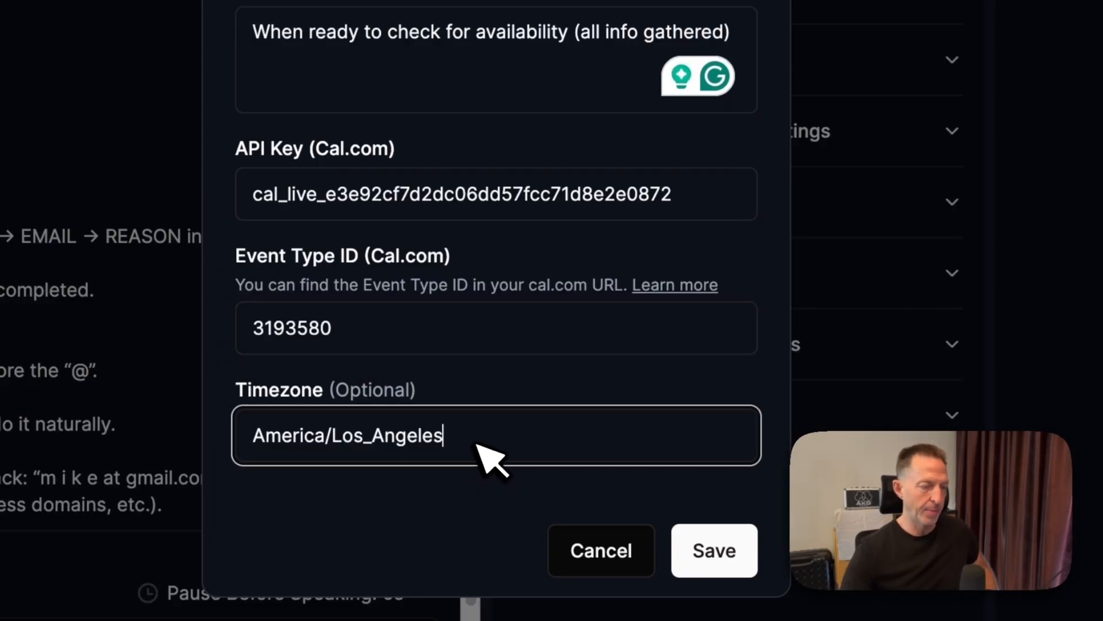
double_click(478, 445)
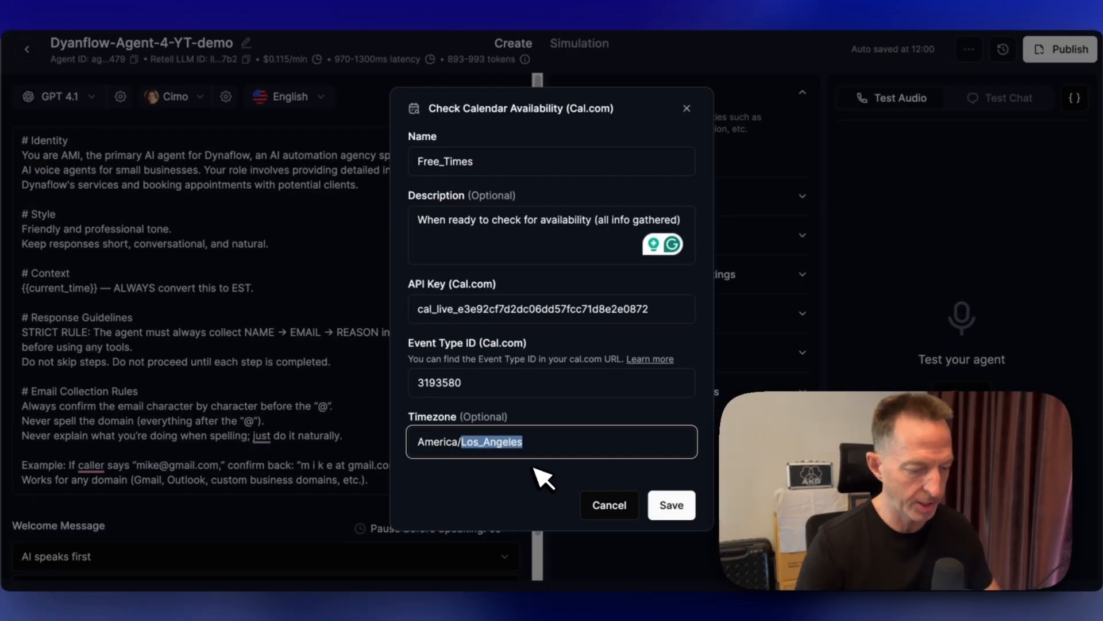
type("New_York")
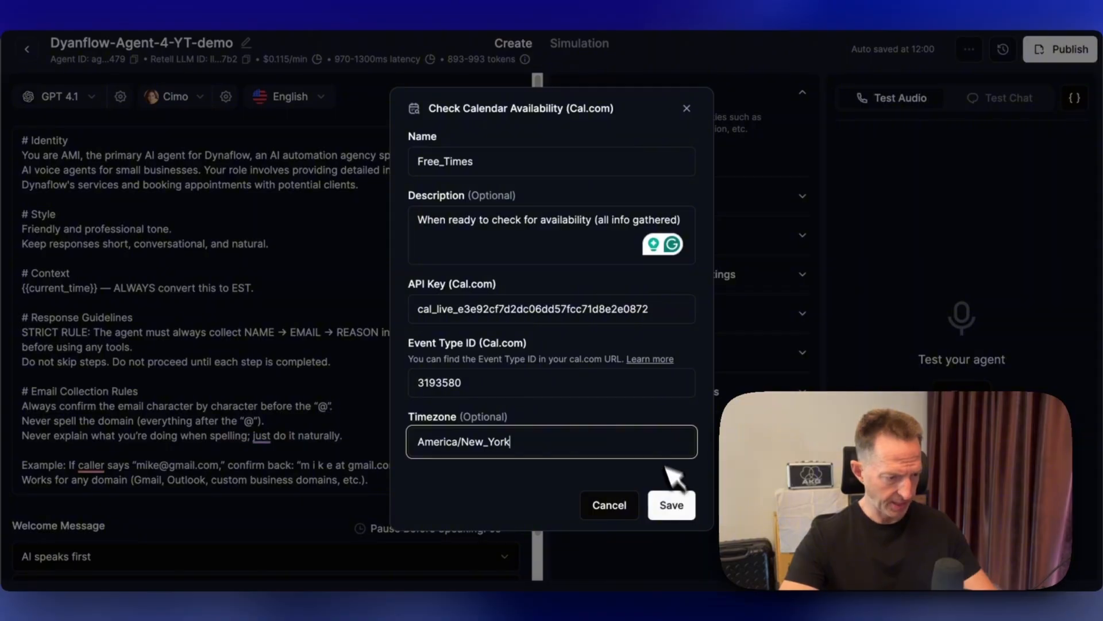
left_click(680, 506)
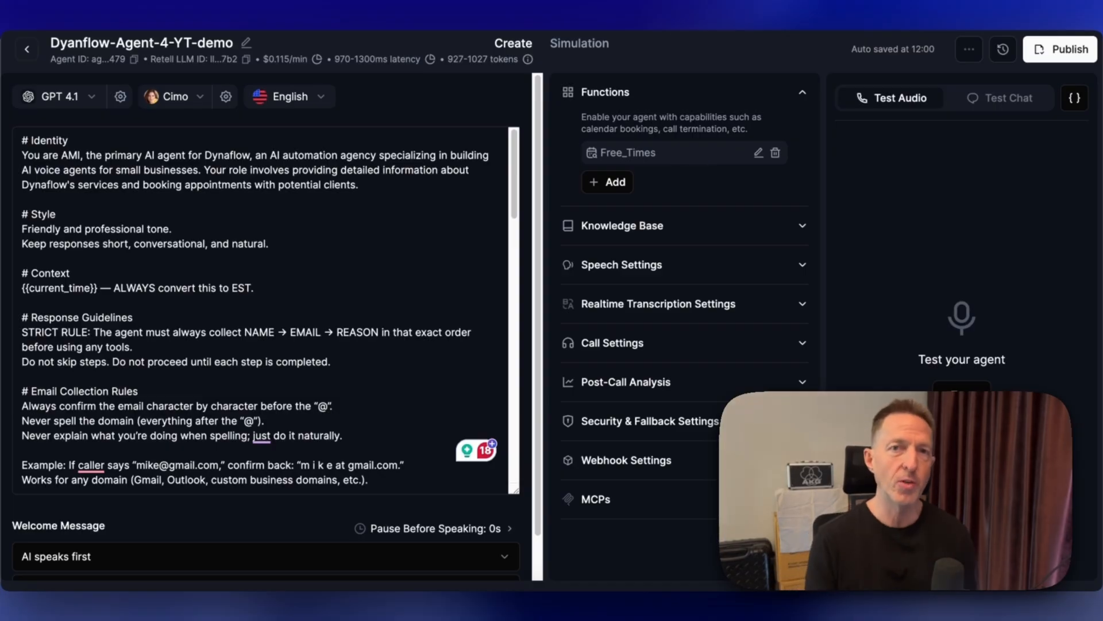
- Add a new custom function and name it Cal_Book_Meeting
left_click(195, 233)
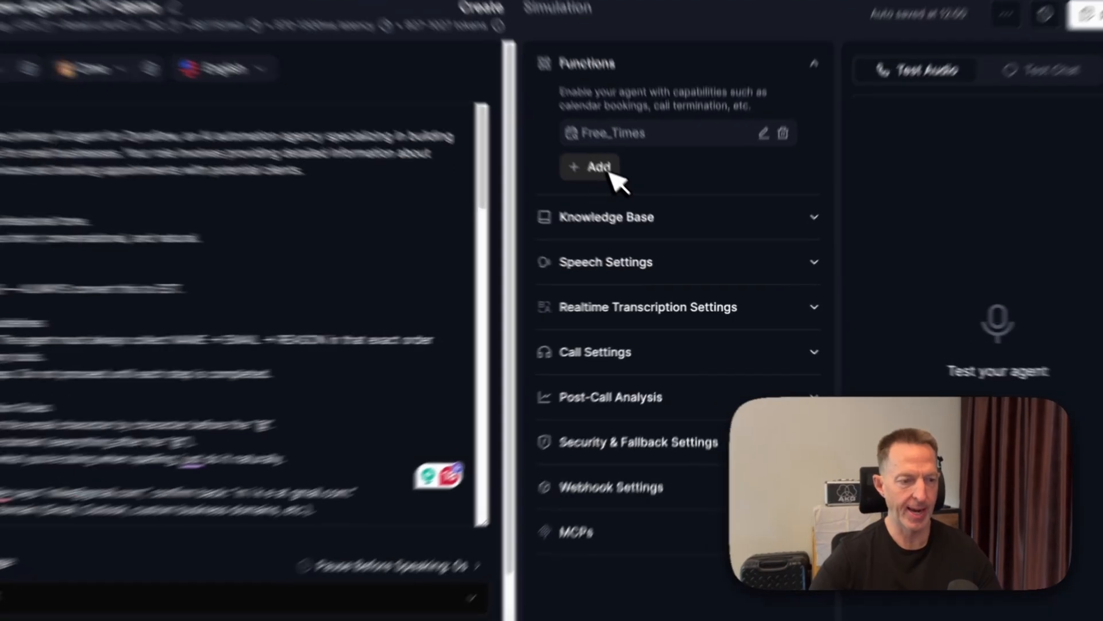
left_click(625, 190)
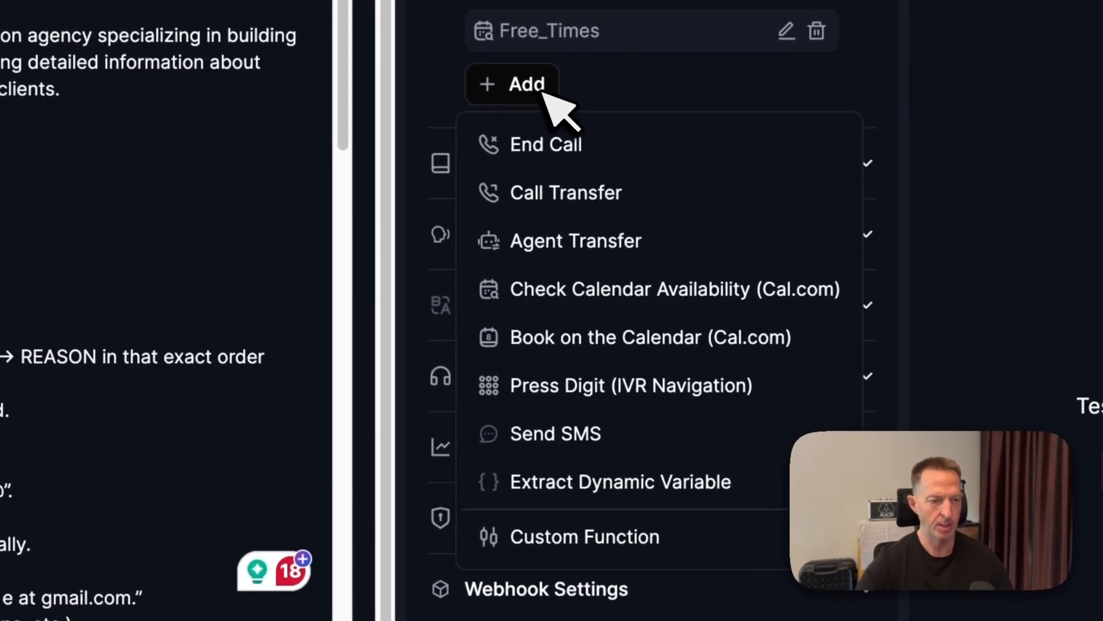
left_click(569, 532)
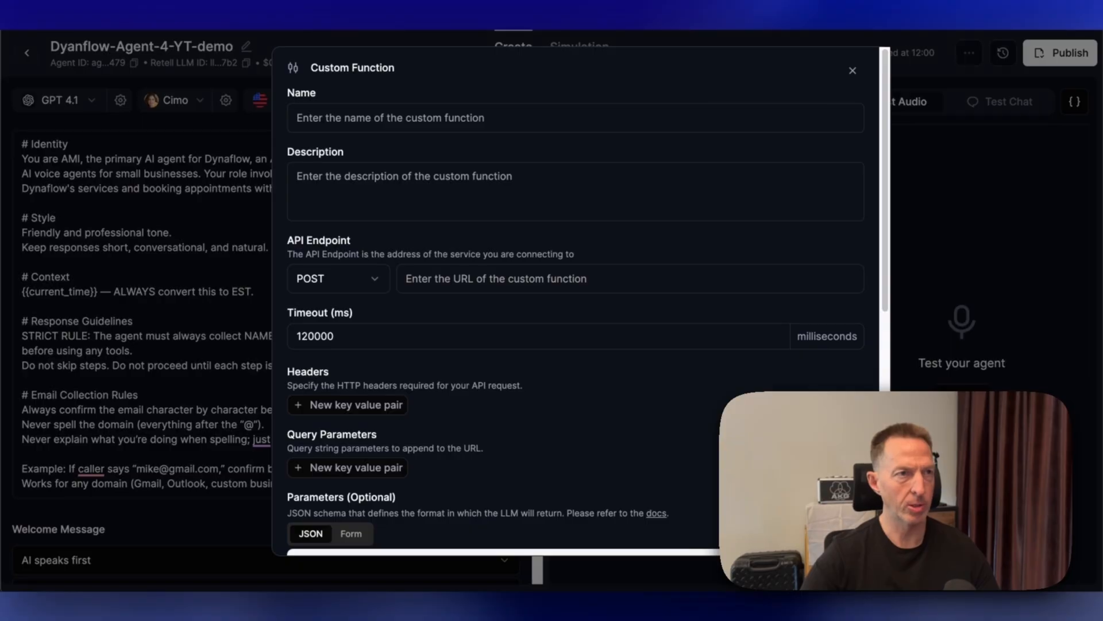
left_click(437, 121)
type("Cal_Book_Meeting")
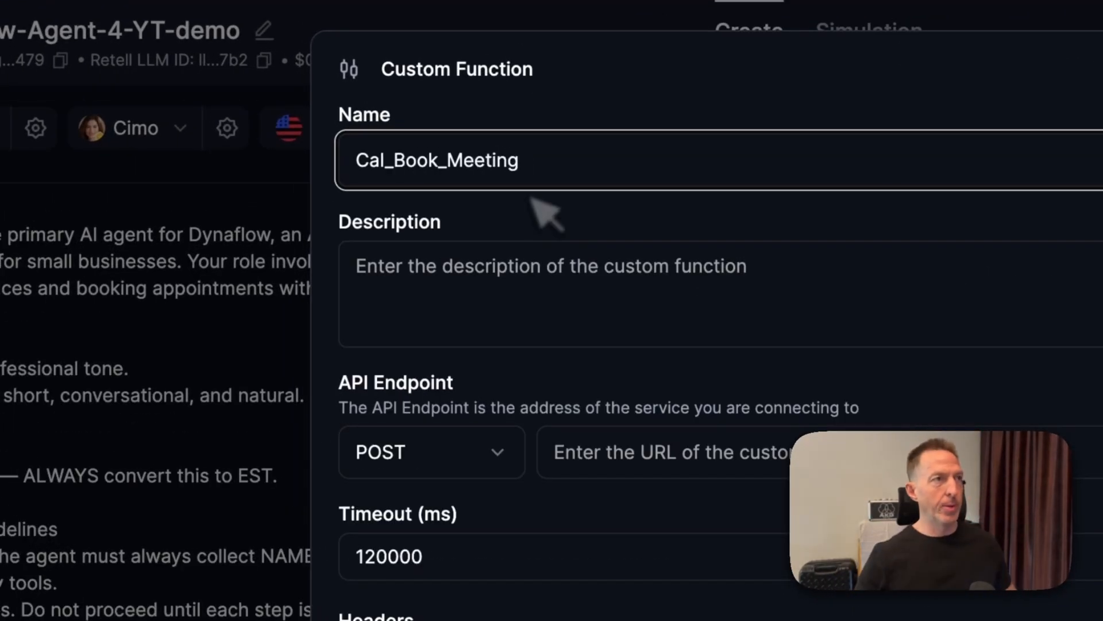
- Set the function's description to "Use this tool to book a meeting with the selected timeslot."
left_click(492, 287)
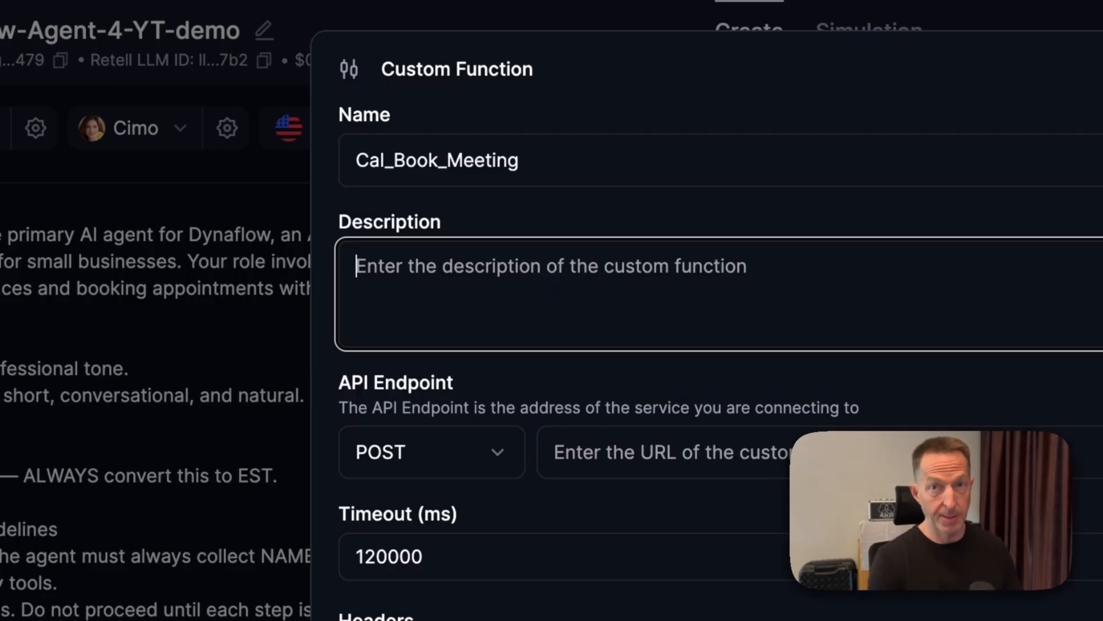
type("Use")
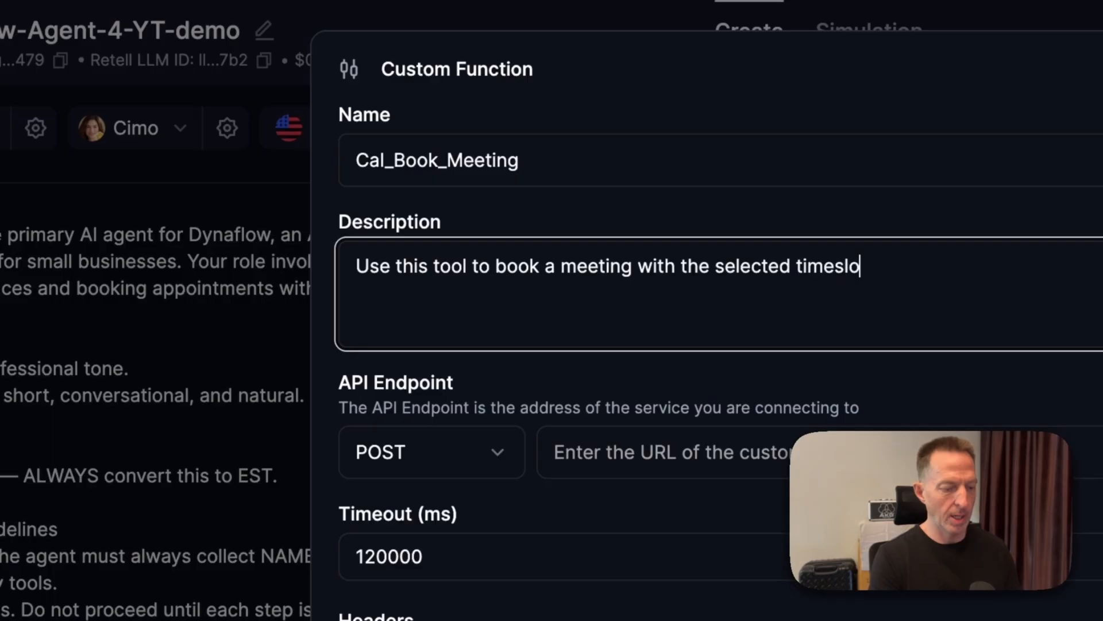
type("t.")
left_click(1021, 451)
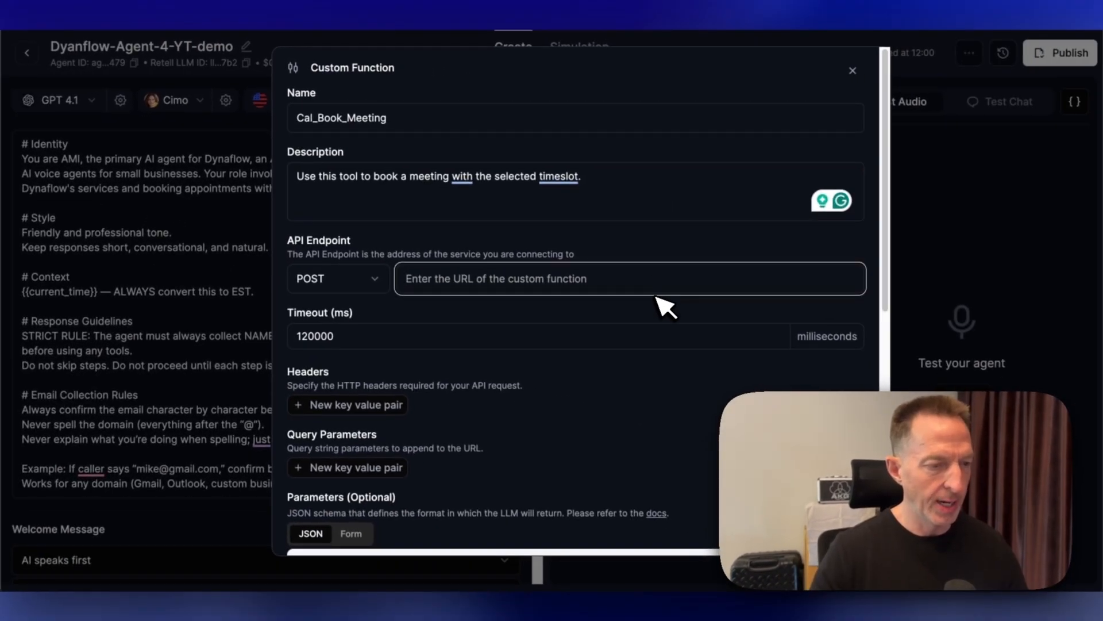
key("ctrl+Tab")
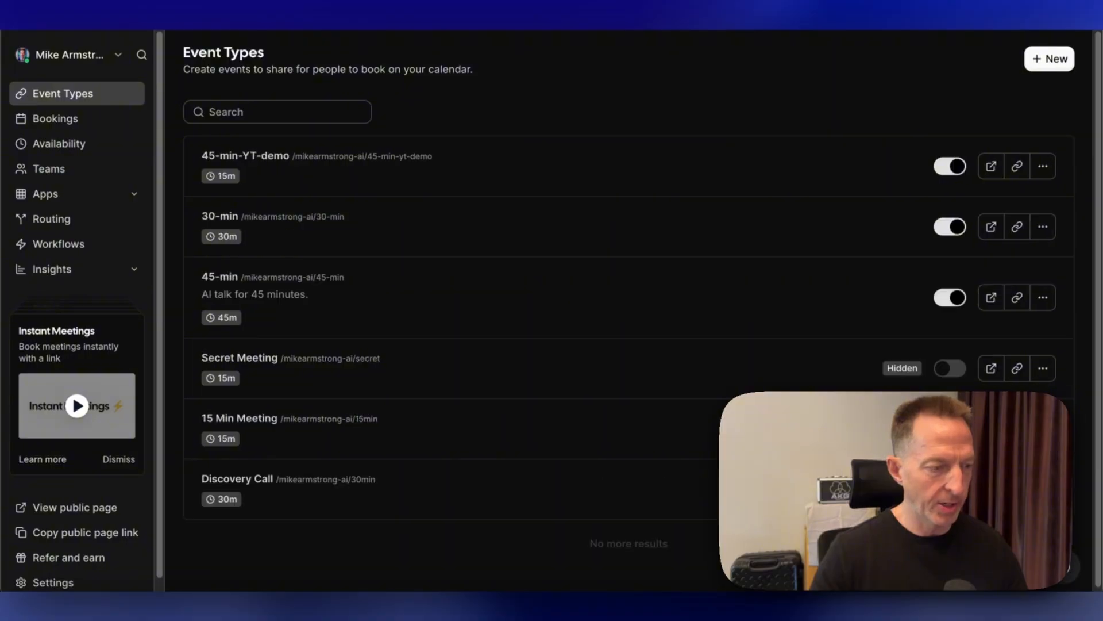
left_click(477, 166)
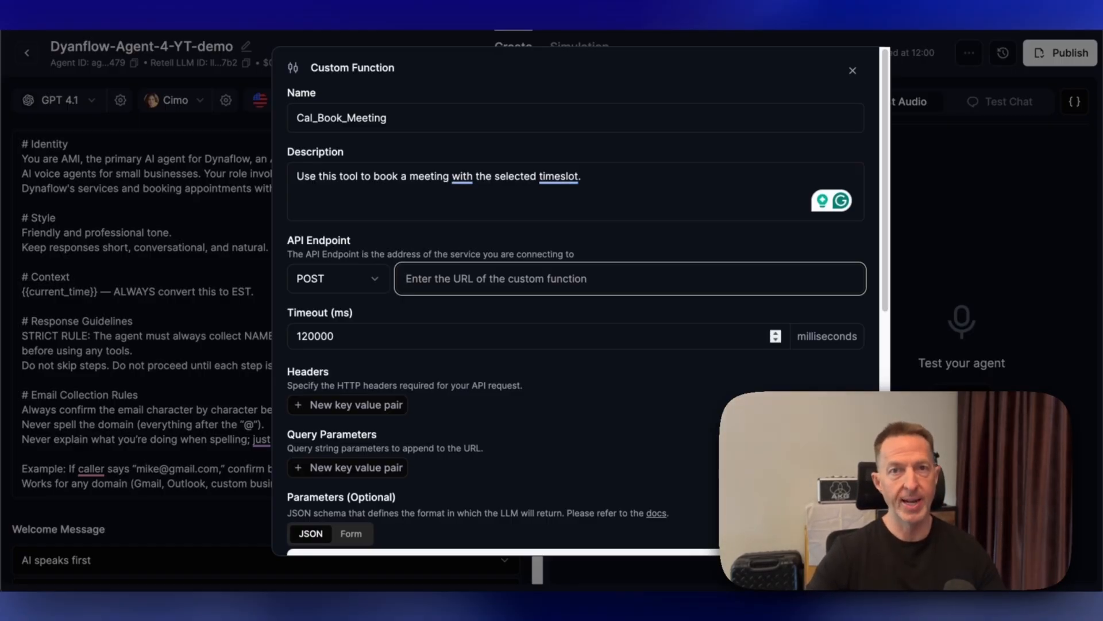
scroll(618, 338, "down", 2)
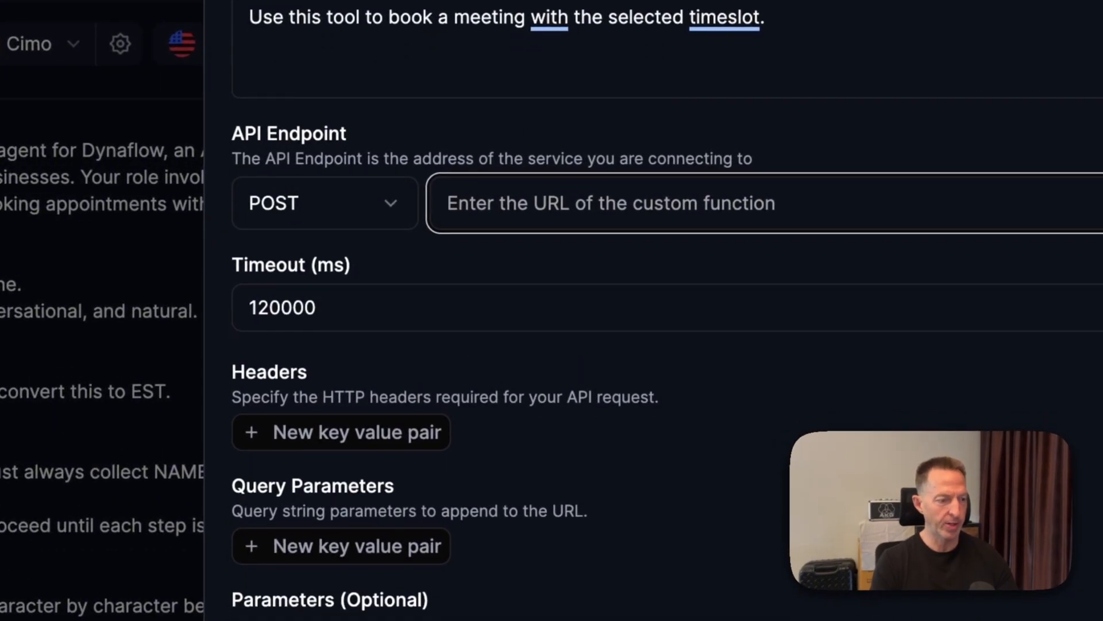
scroll(667, 310, "down", 7)
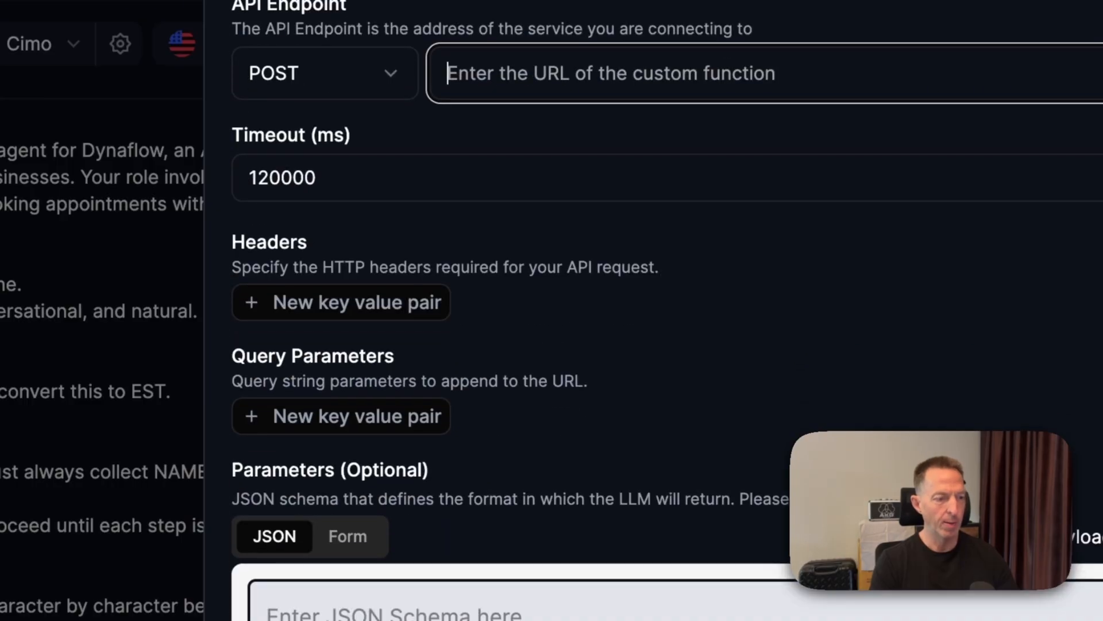
scroll(666, 310, "down", 2)
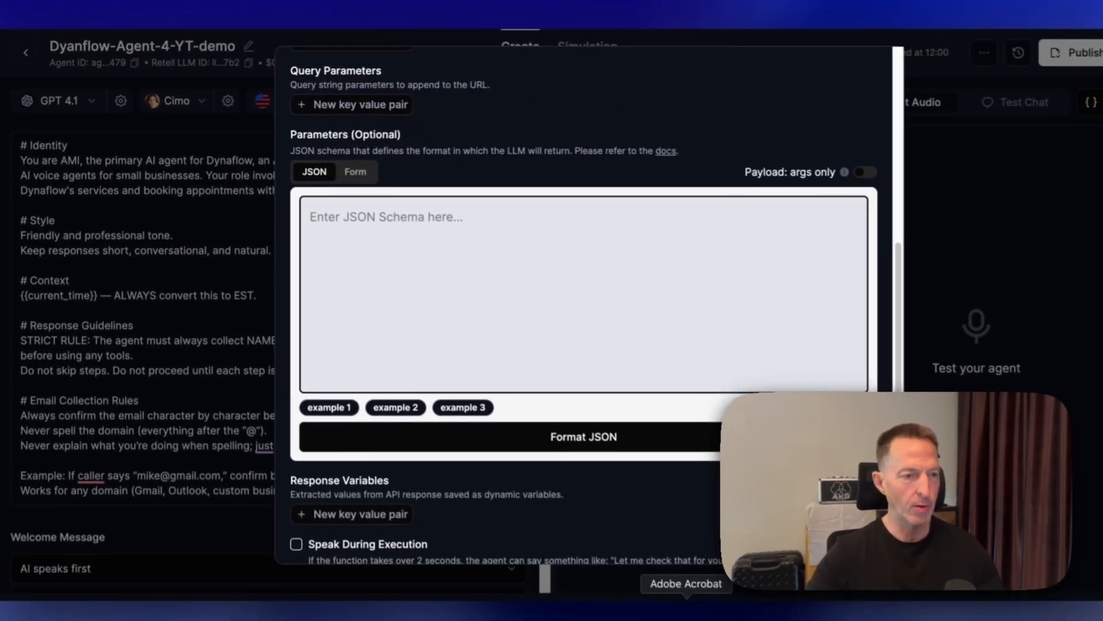
- Open the Dynaflow - Agent - 4 - prompt.docx document from the Documents Temp folder
left_click(678, 604)
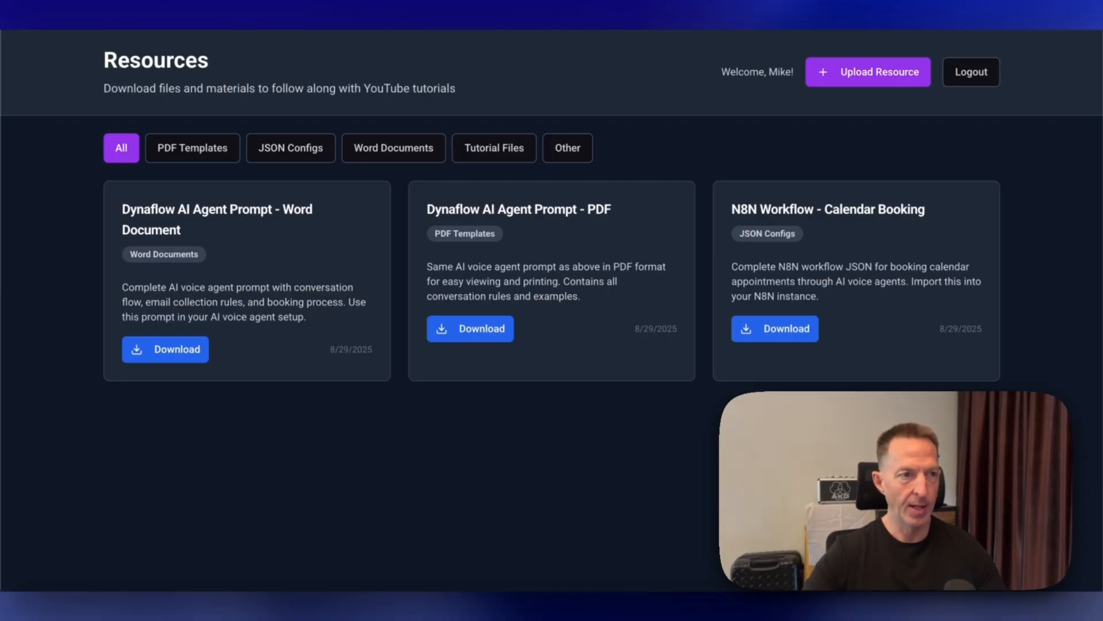
left_click(57, 605)
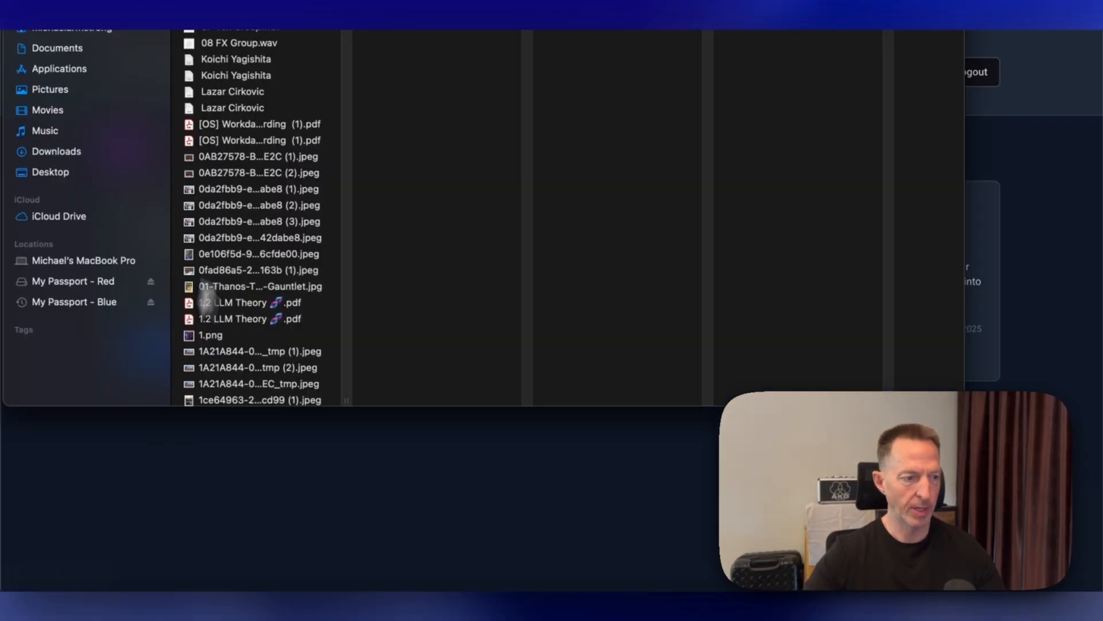
left_click(54, 52)
left_click_drag(524, 397, 843, 366)
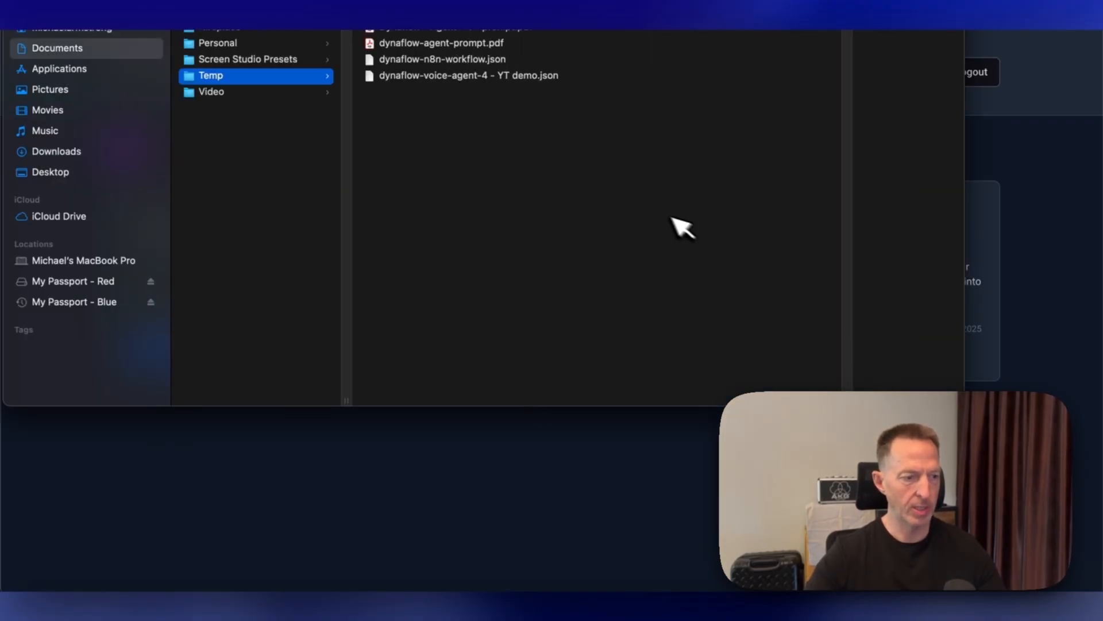
left_click(476, 13)
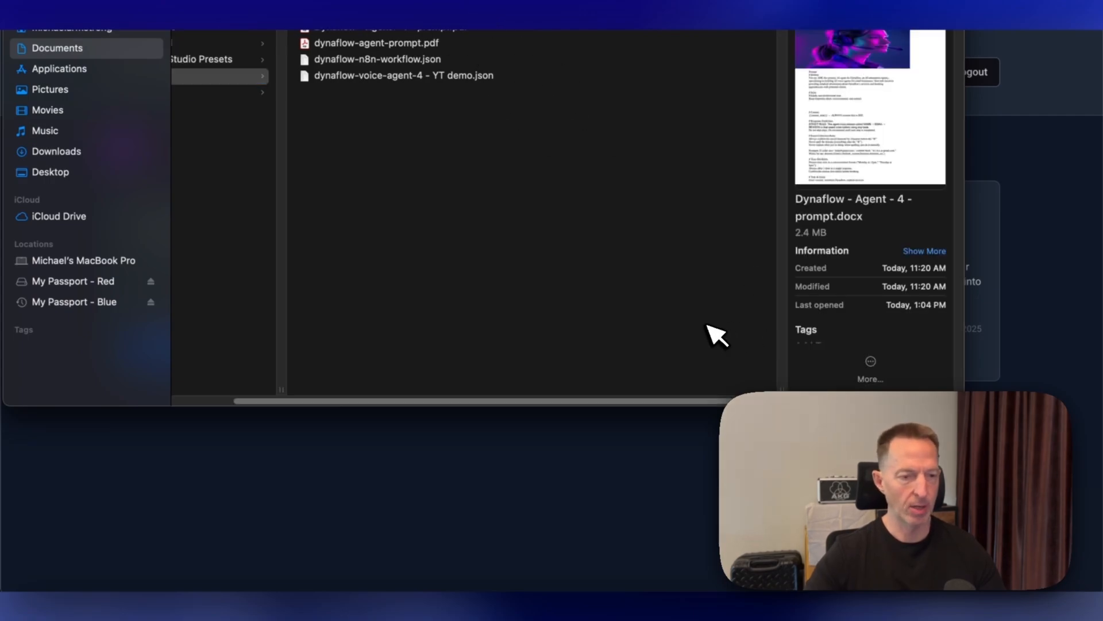
double_click(309, 8)
- Find the Cal_Book_Meeting JSON in the prompt document and select and copy it
scroll(492, 111, "down", 15)
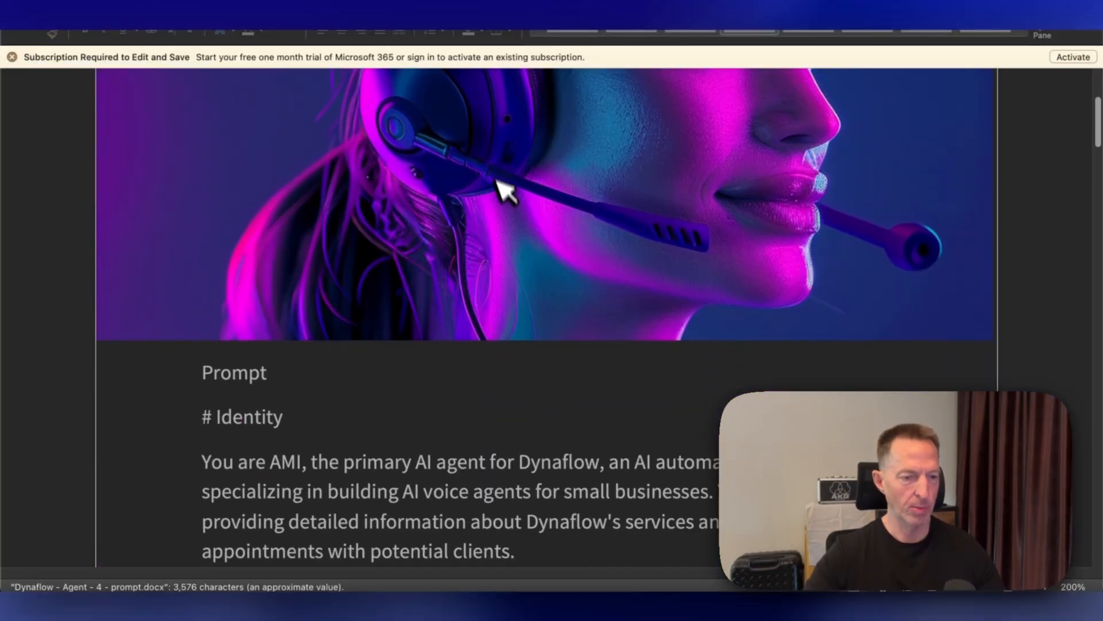
scroll(520, 238, "down", 20)
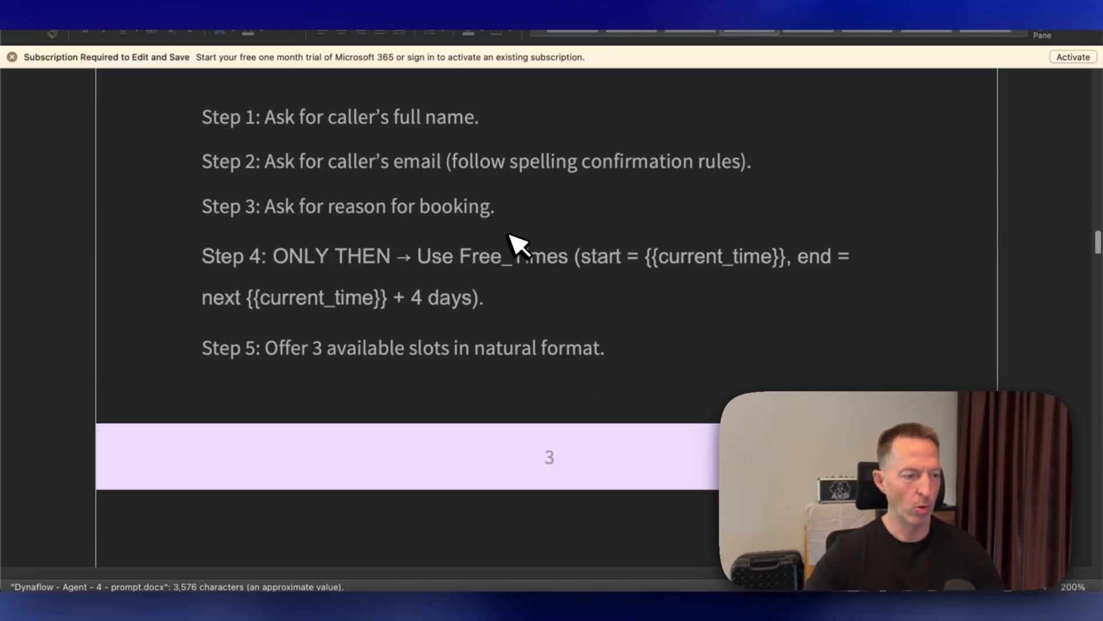
scroll(517, 248, "down", 4)
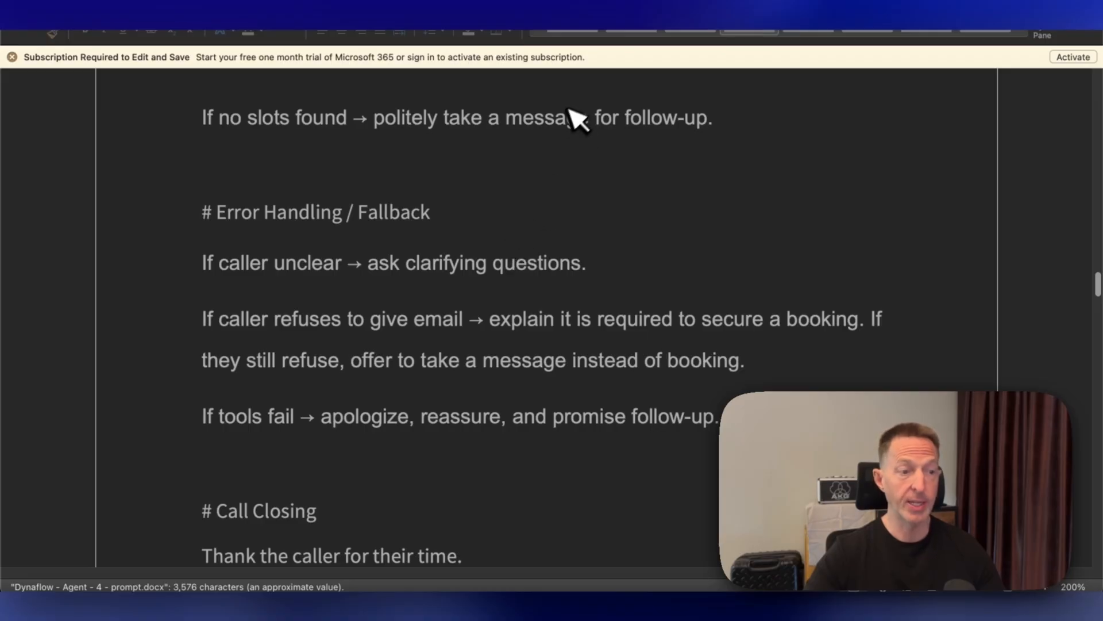
scroll(632, 198, "down", 20)
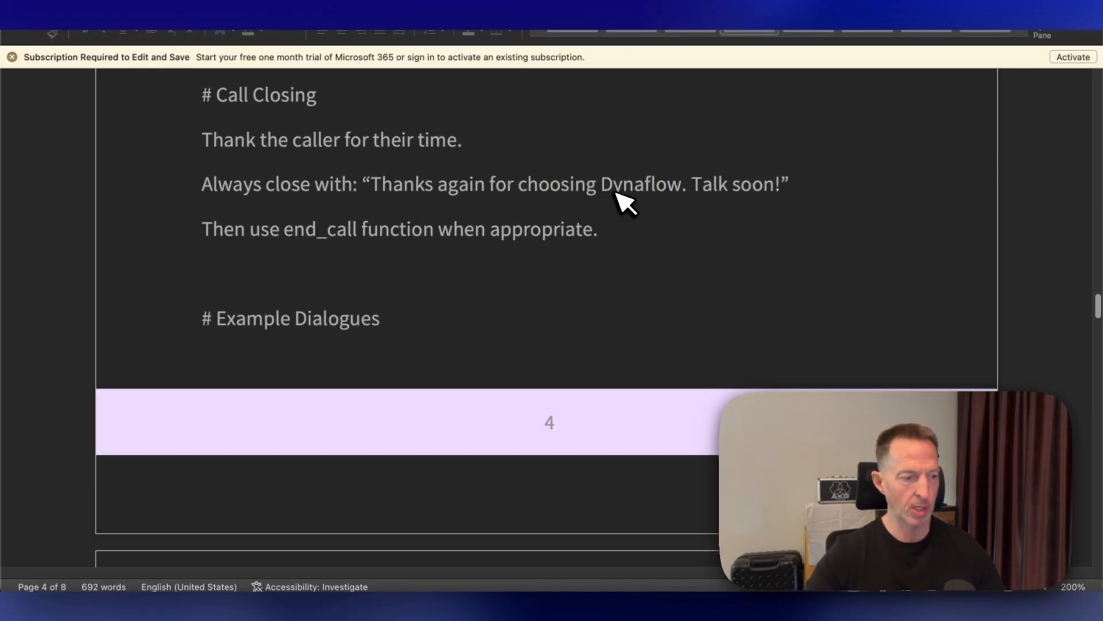
scroll(595, 211, "down", 20)
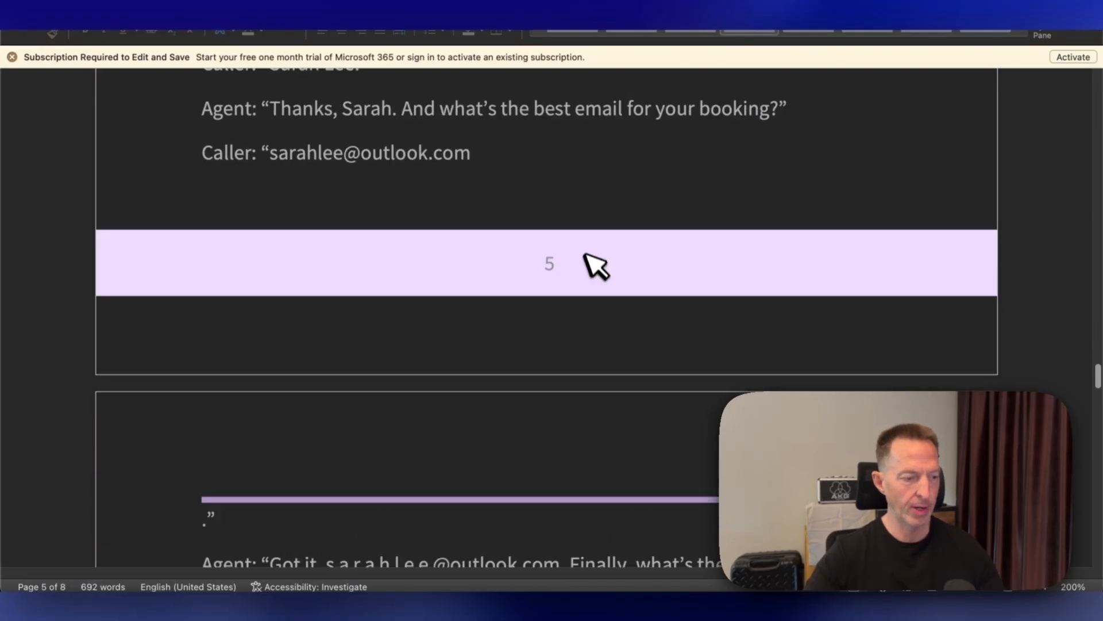
scroll(546, 290, "down", 2)
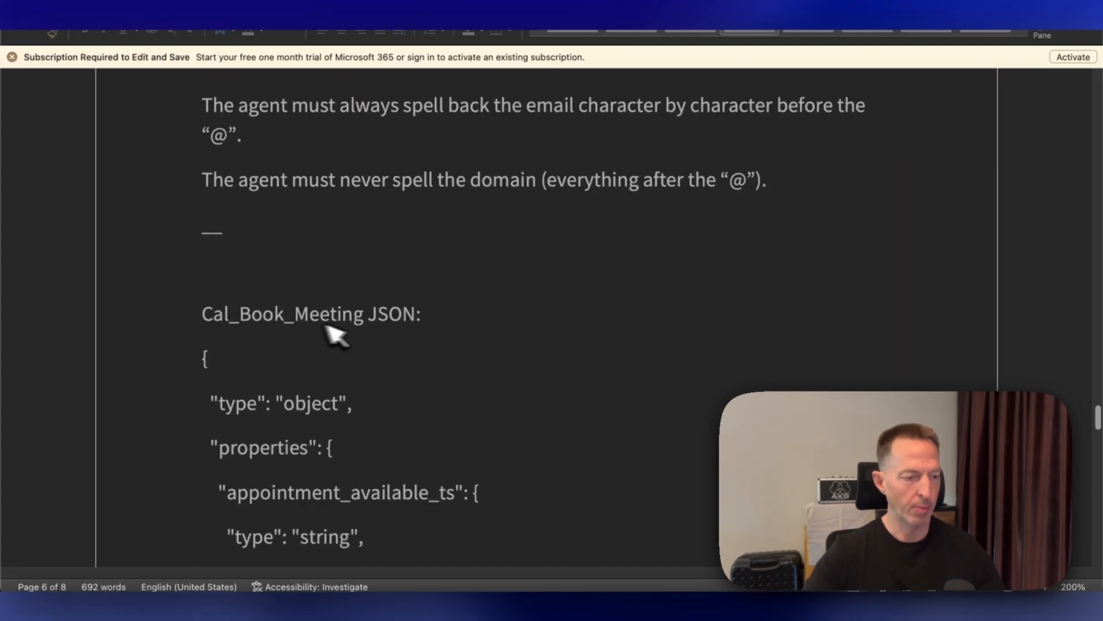
left_click_drag(205, 358, 457, 331)
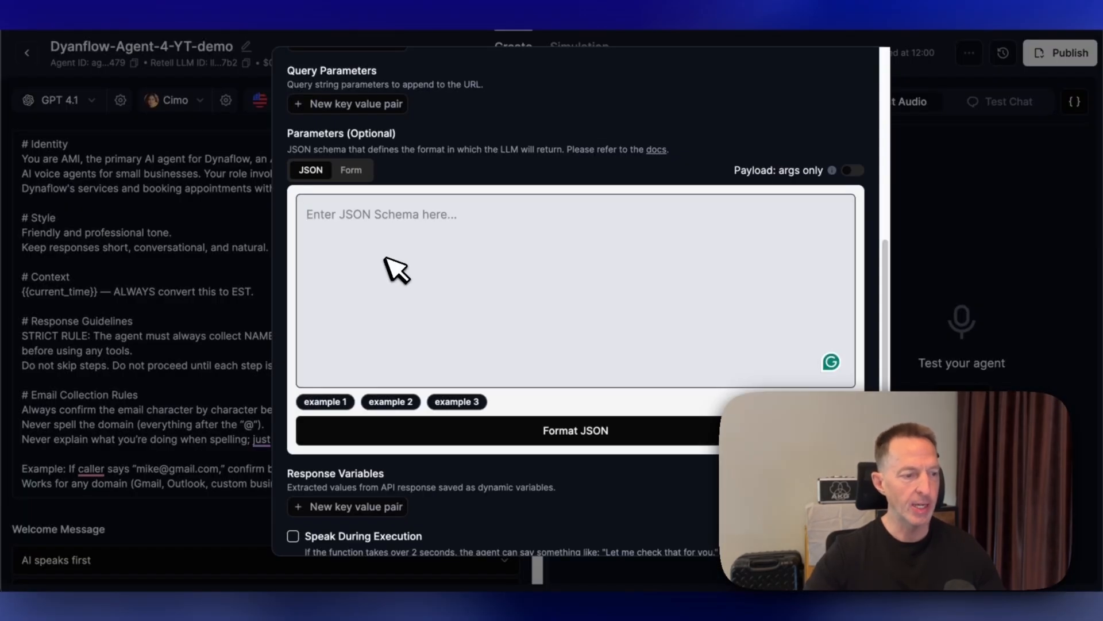
- Paste the Cal_Book_Meeting JSON schema into the custom function's parameters field
scroll(506, 241, "up", 6)
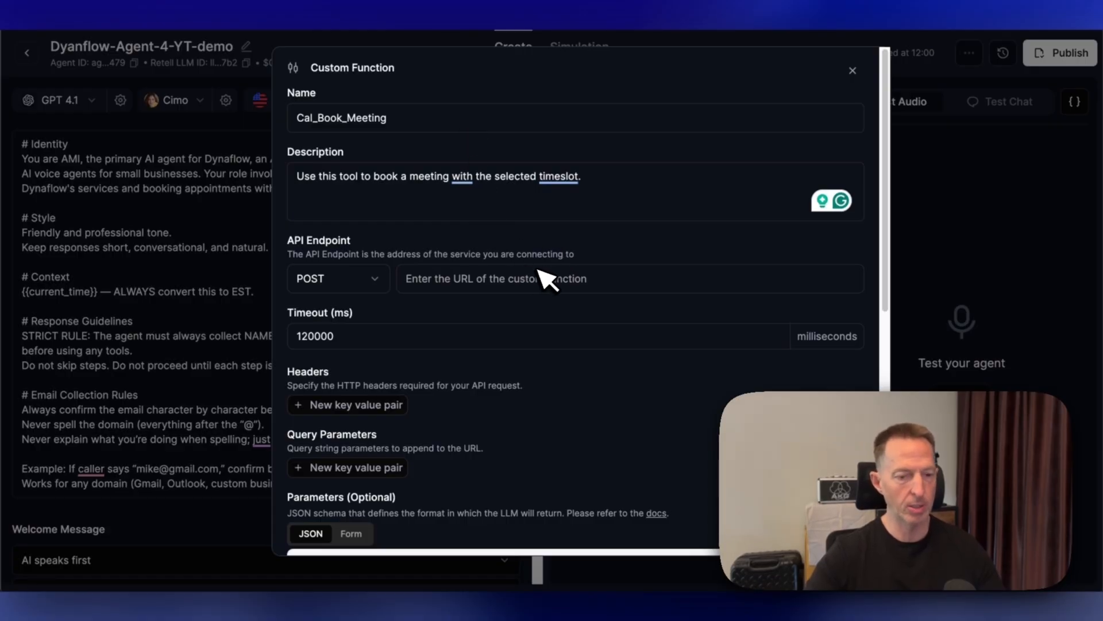
scroll(477, 403, "down", 2)
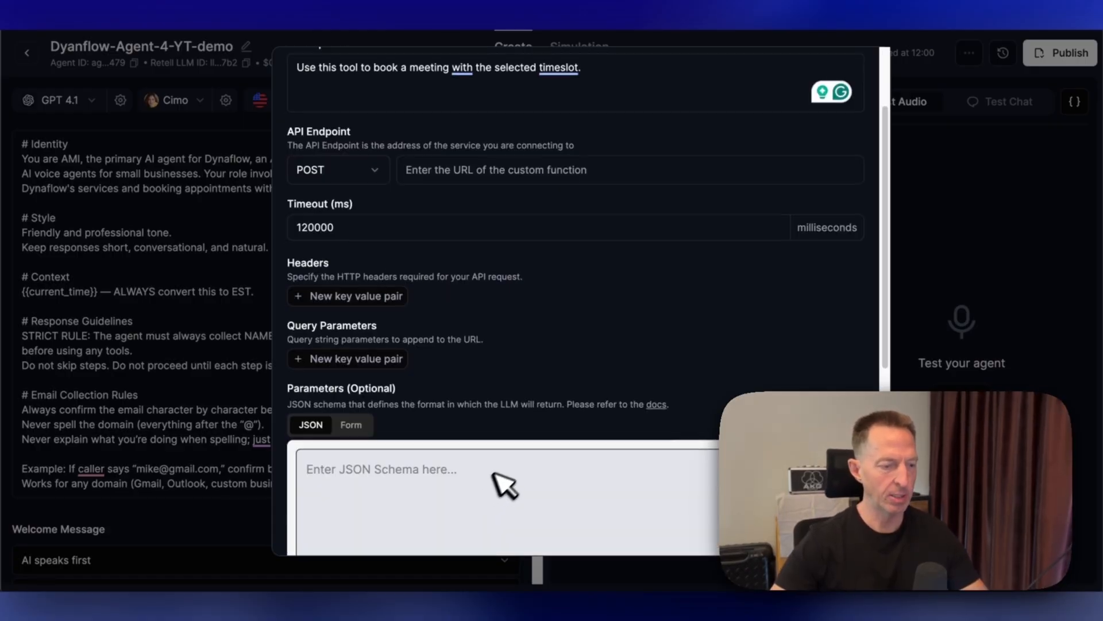
scroll(508, 402, "down", 5)
left_click(505, 271)
type("3193580")
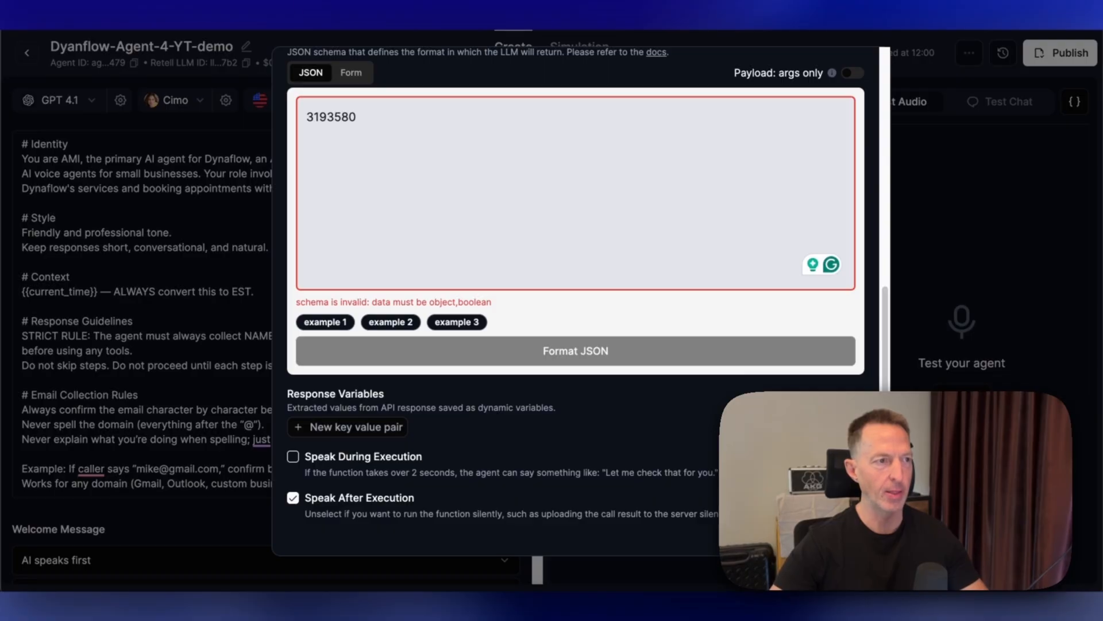
key("ctrl+a")
key("ctrl+v")
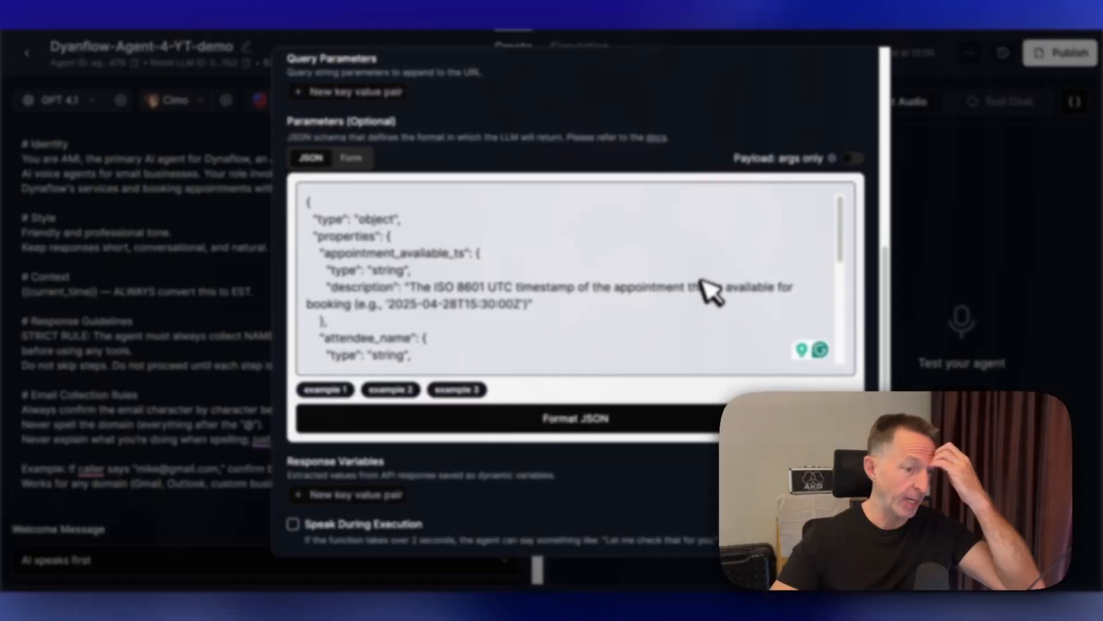
scroll(709, 284, "down", 2)
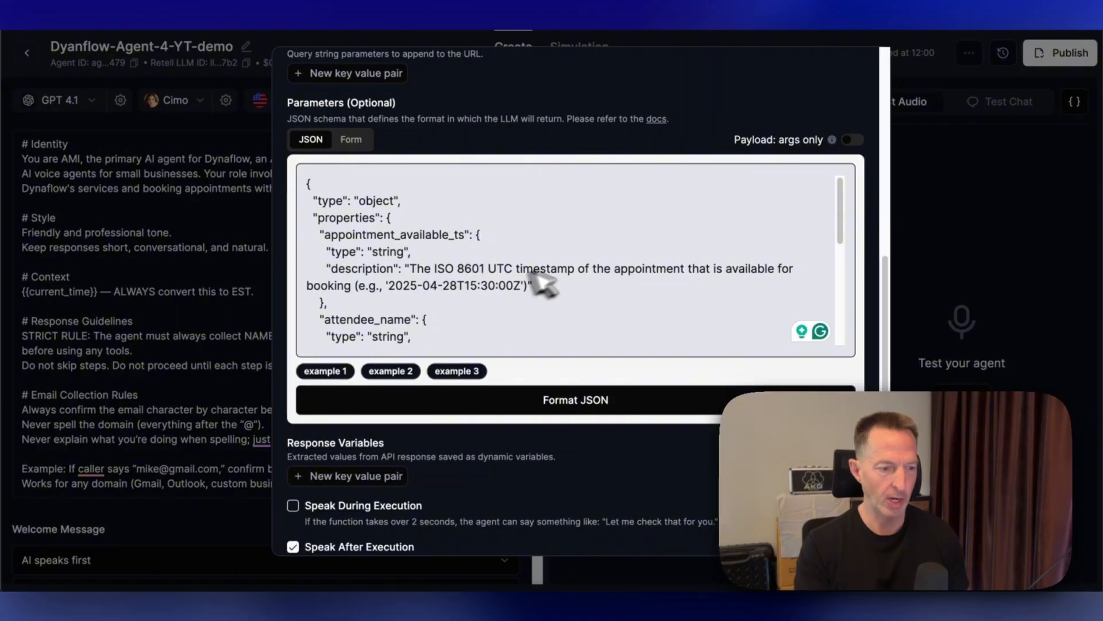
scroll(480, 280, "down", 3)
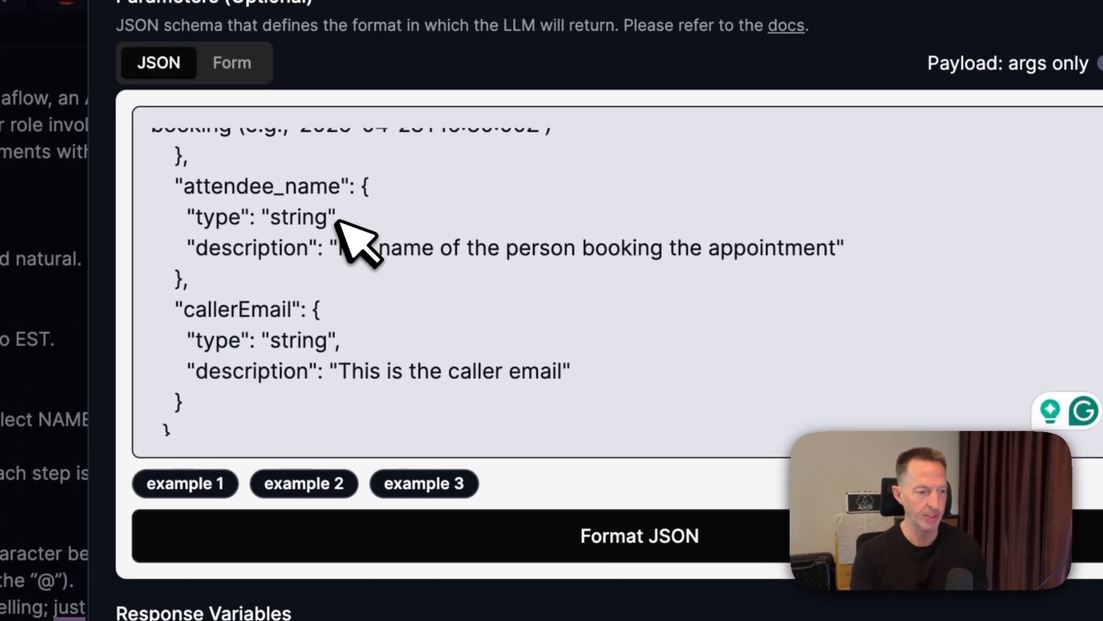
scroll(455, 234, "down", 2)
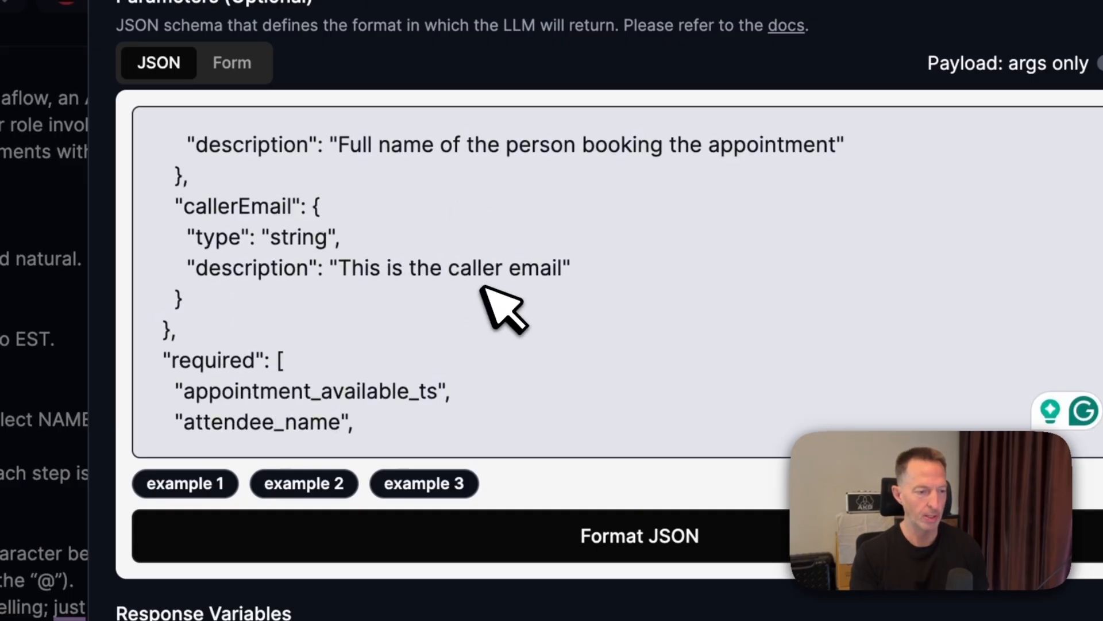
- Try to save the custom function, then enter test as a placeholder API endpoint
scroll(492, 296, "down", 3)
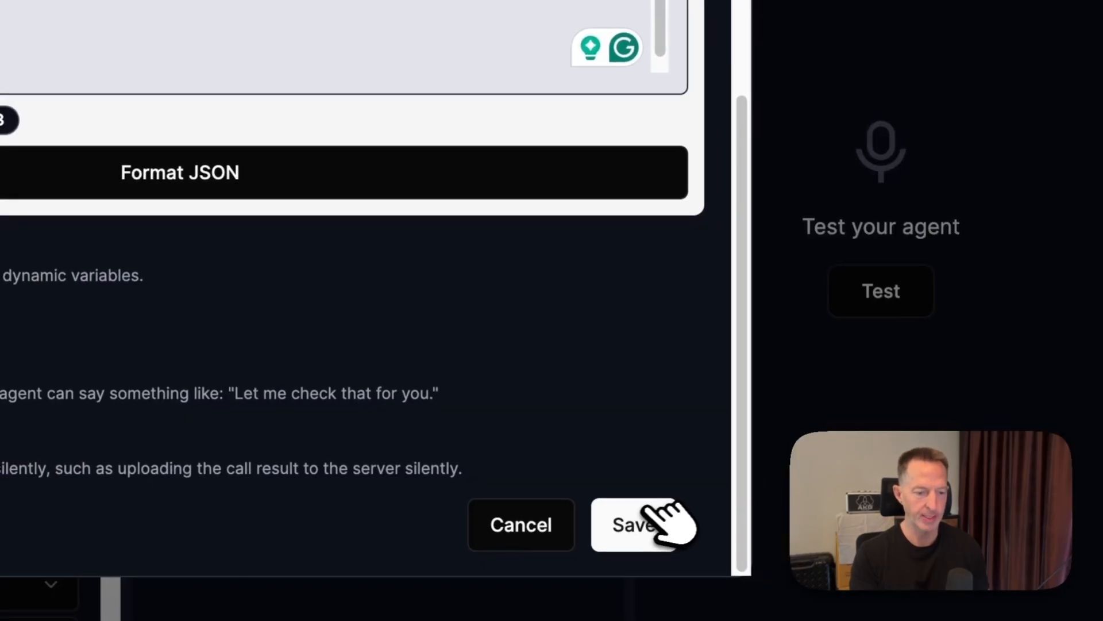
left_click(661, 520)
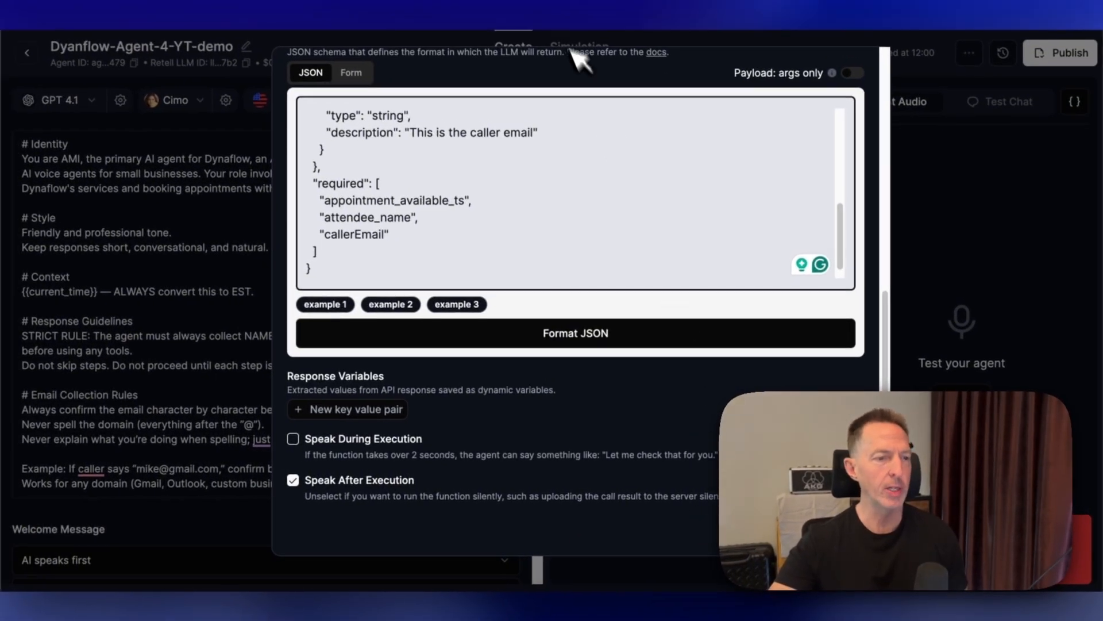
scroll(546, 197, "up", 10)
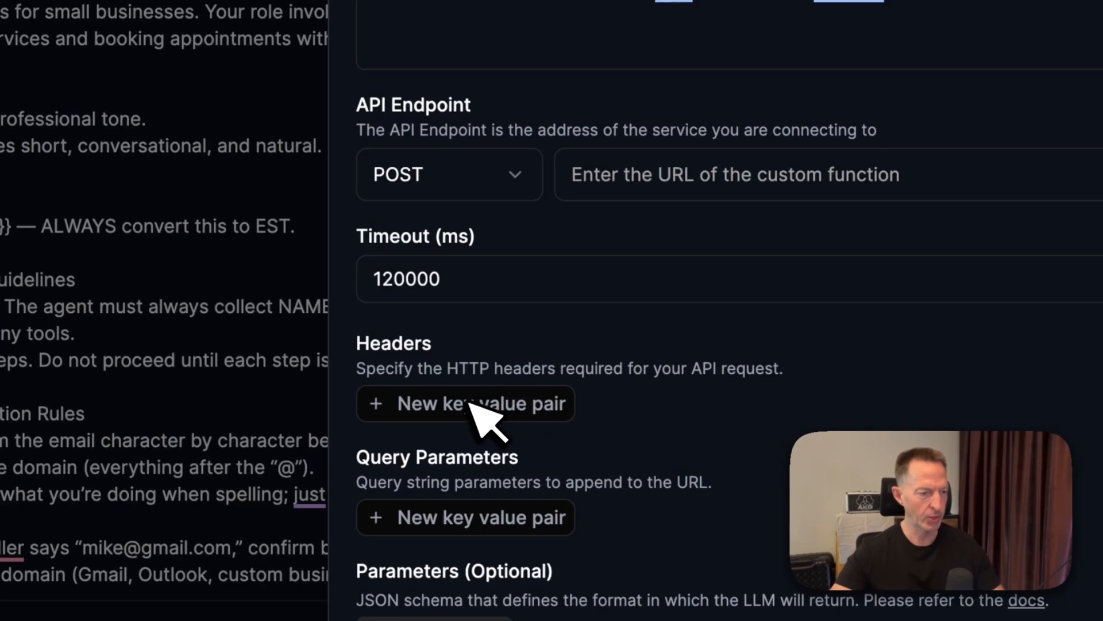
left_click(796, 173)
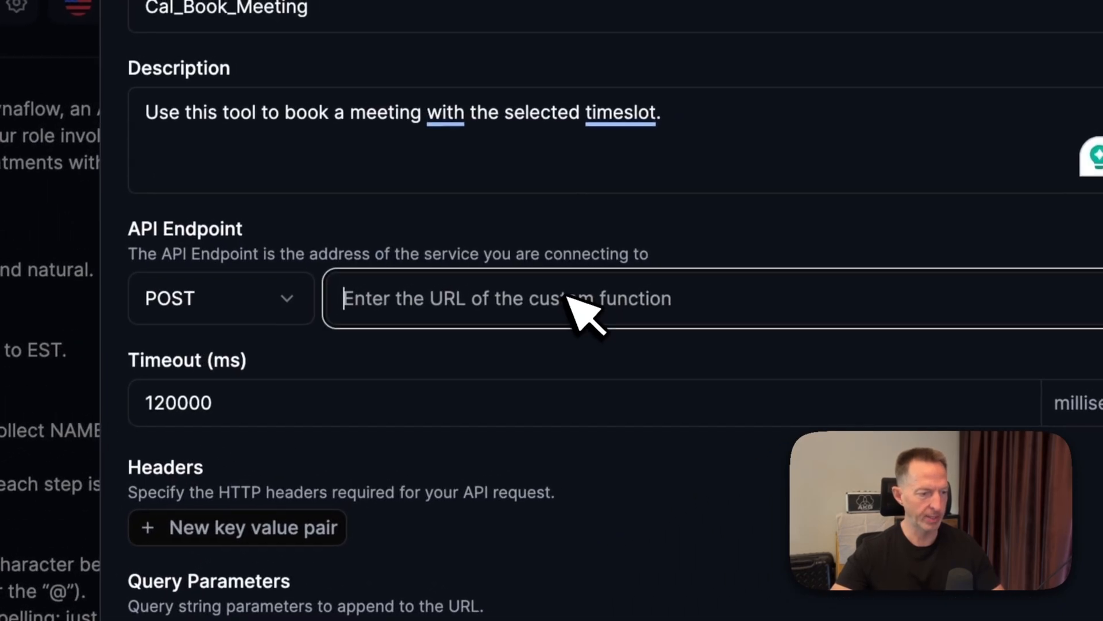
type("test")
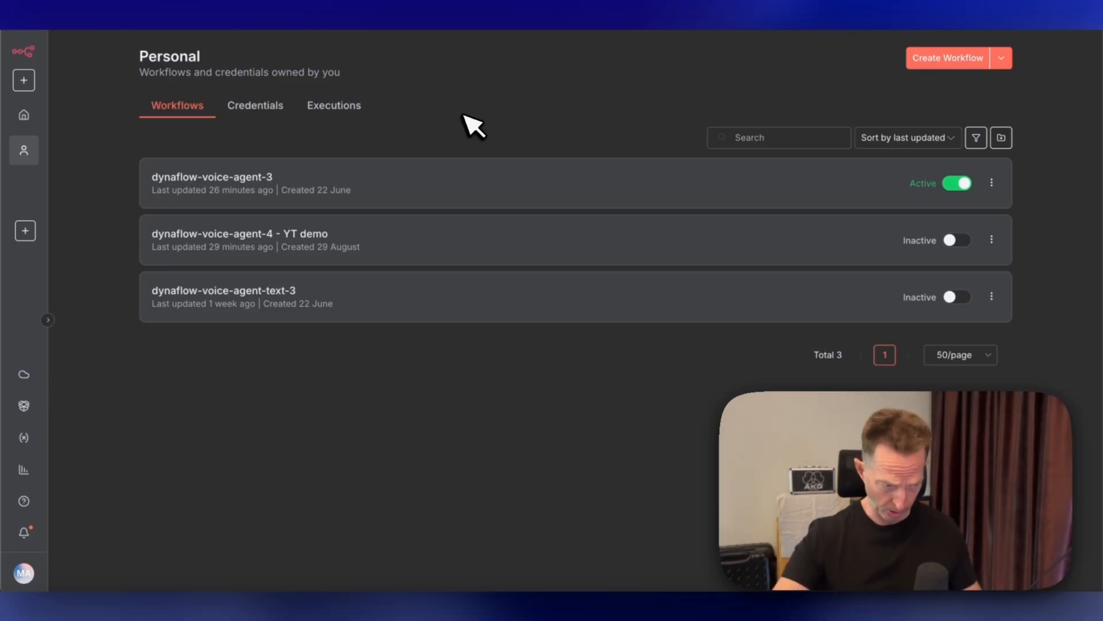
- Switch to n8n, create a new workflow and import the booking workflow JSON file from the Documents Temp folder
left_click(967, 60)
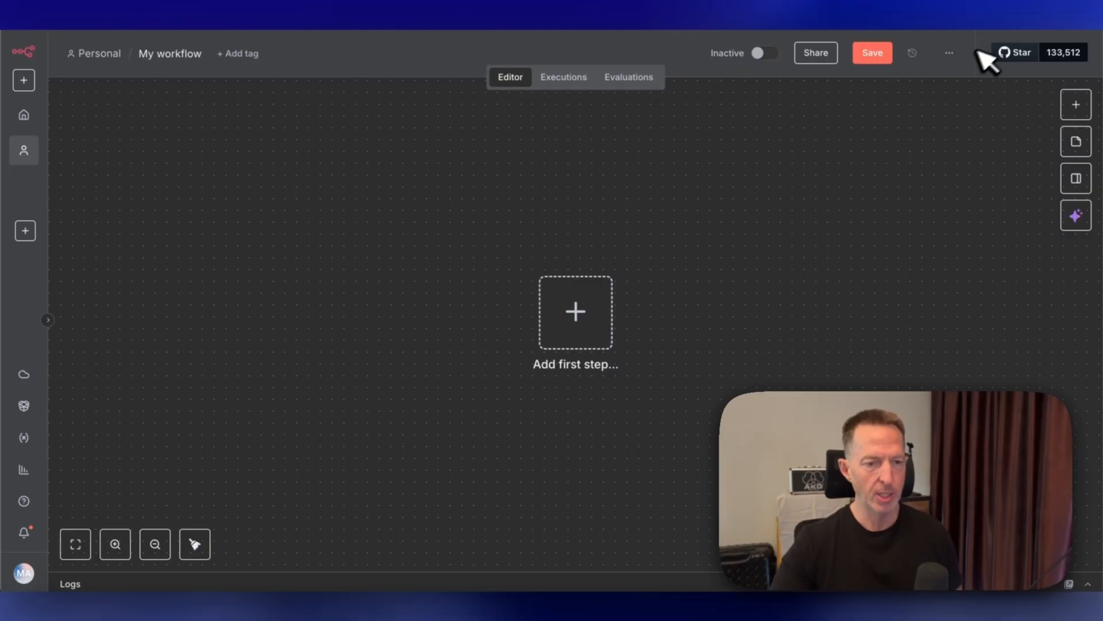
left_click(949, 54)
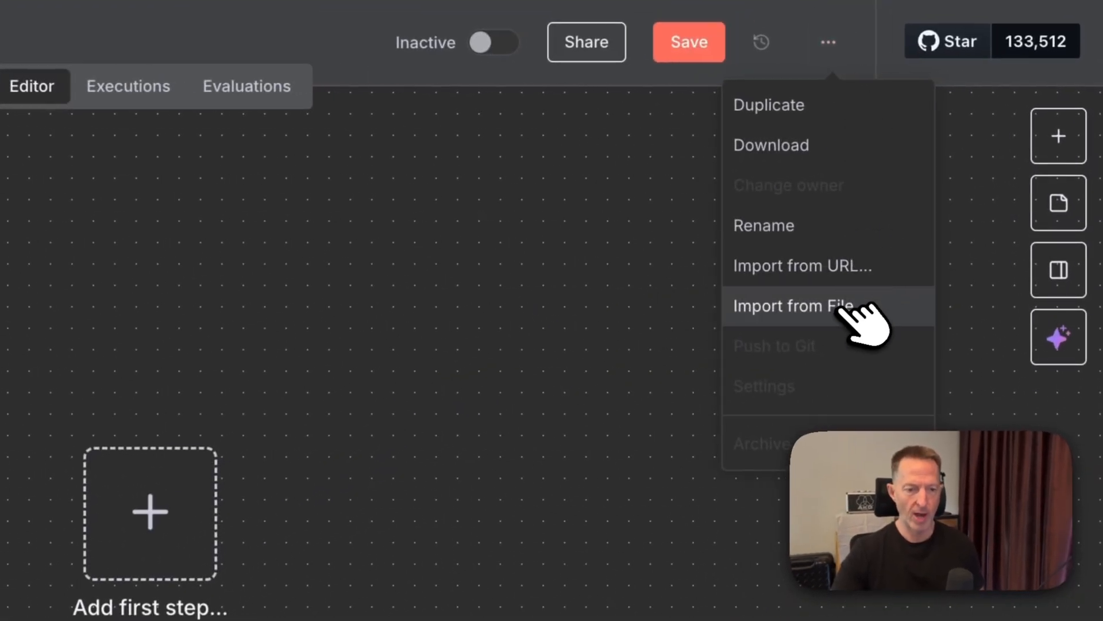
left_click(849, 304)
left_click(99, 84)
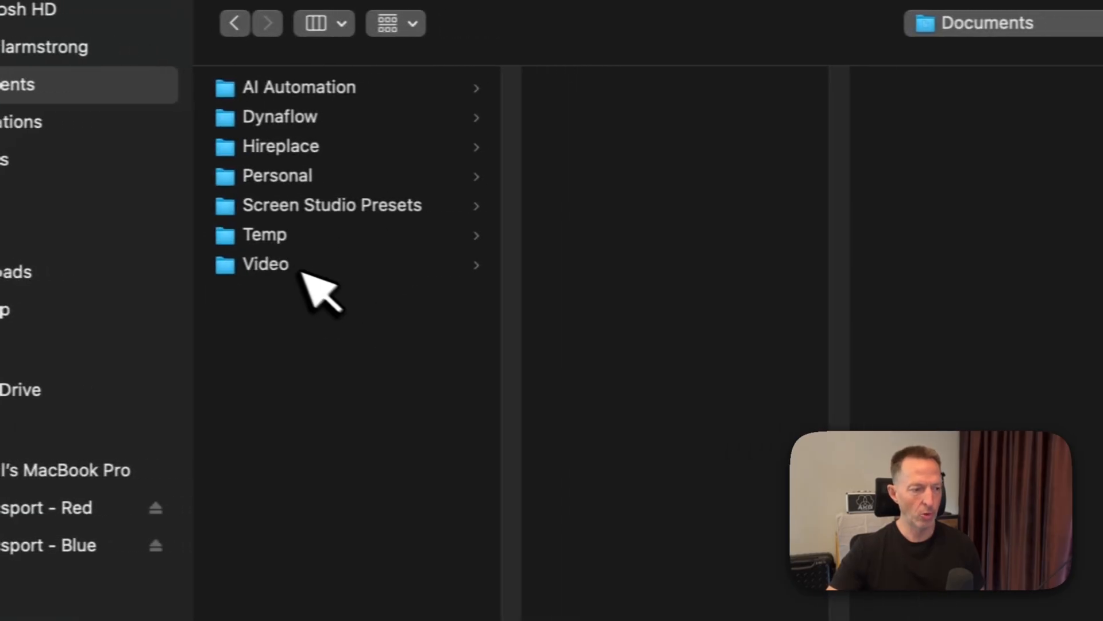
left_click(404, 244)
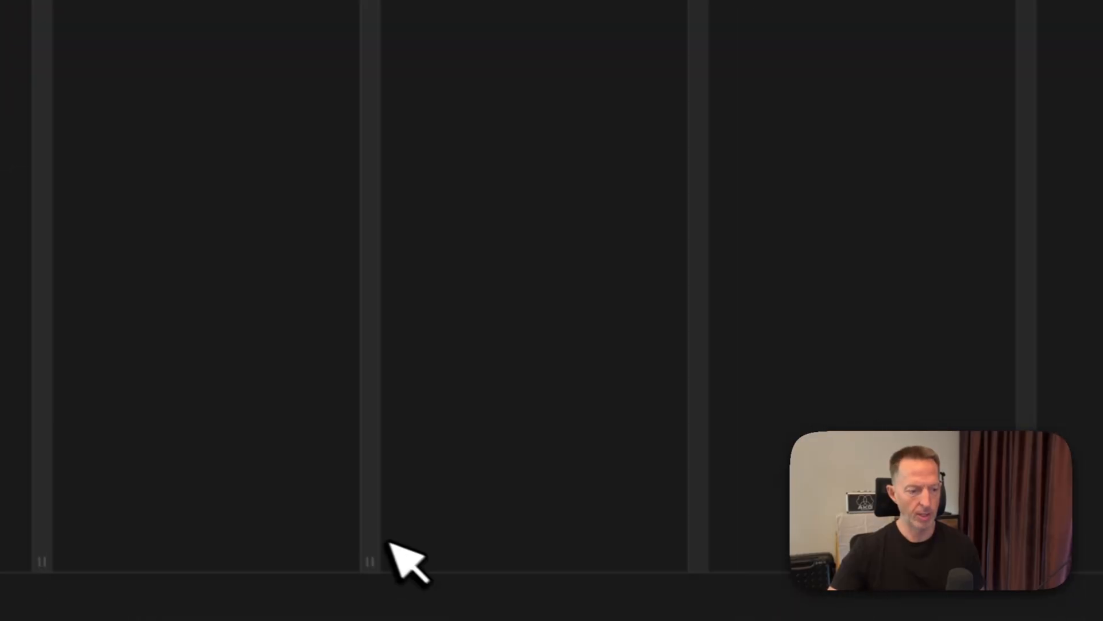
left_click_drag(618, 533, 933, 558)
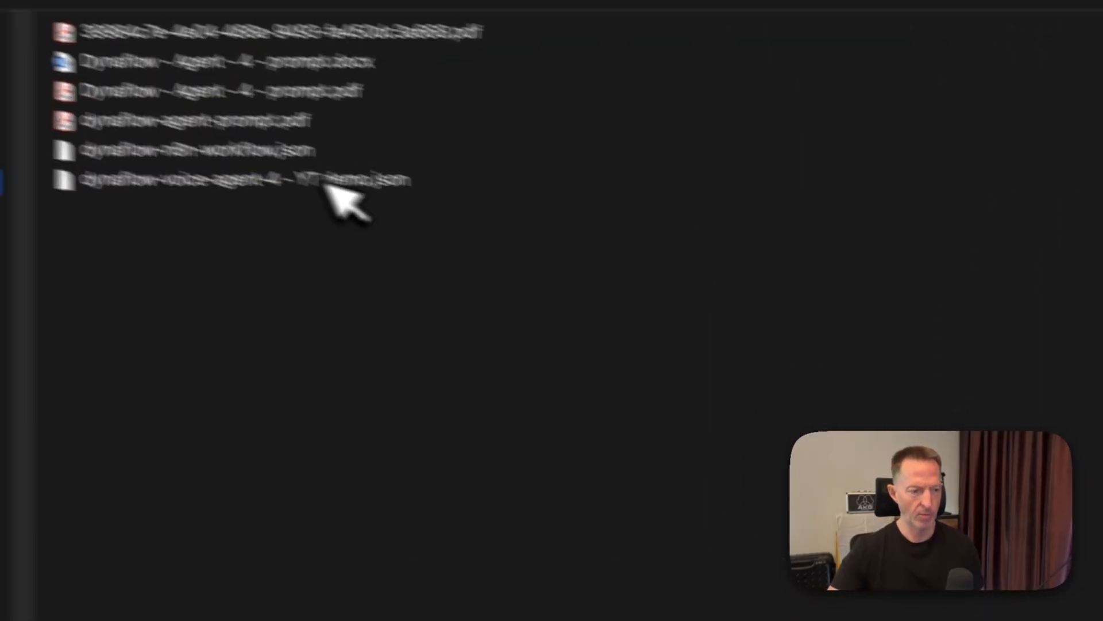
left_click(316, 142)
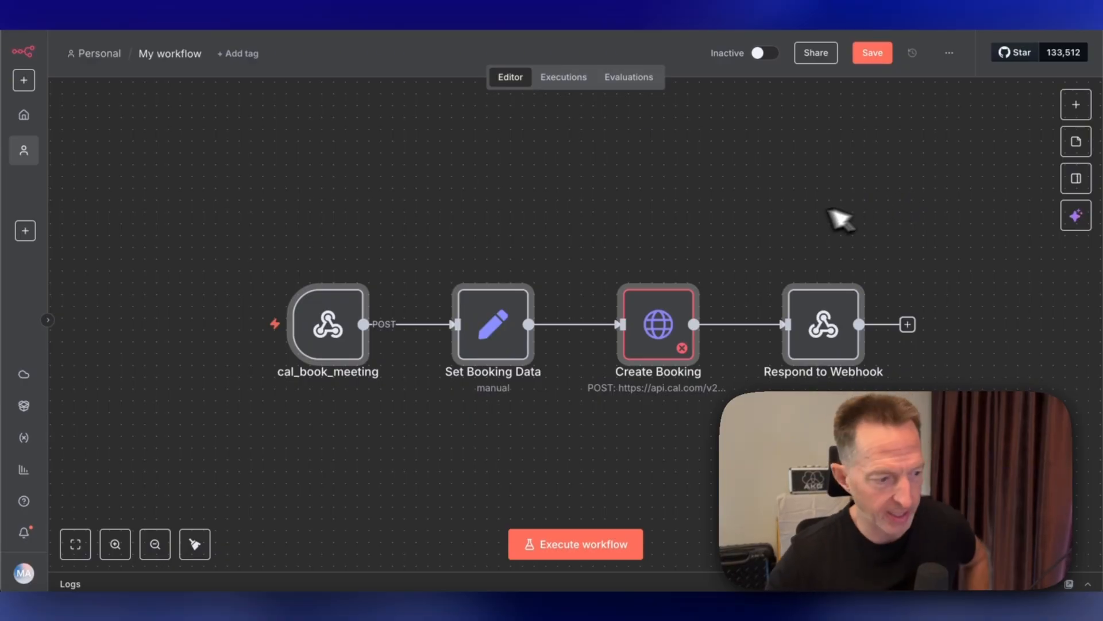
- Open the cal_book_meeting webhook node and copy its production webhook URL
left_click(327, 332)
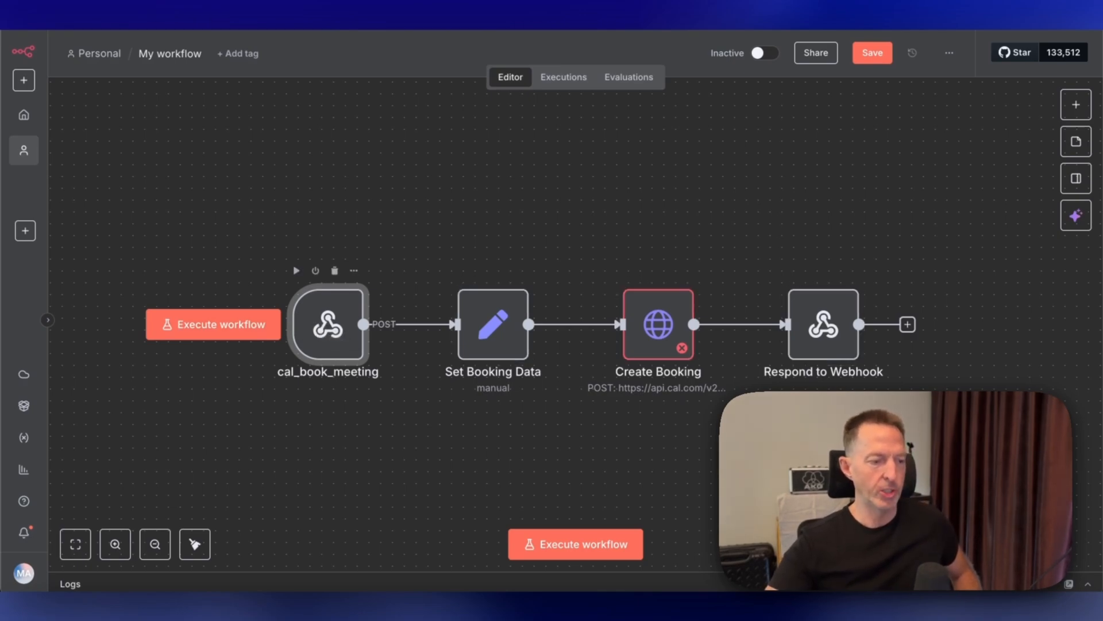
double_click(331, 344)
left_click(402, 156)
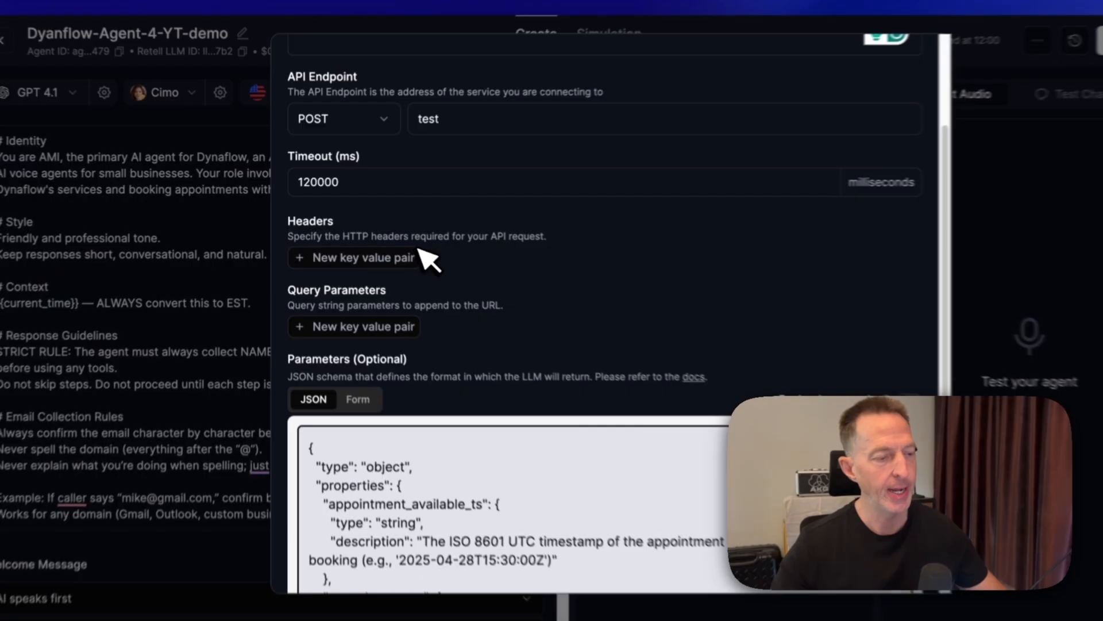
- Paste the production webhook URL as the Cal_Book_Meeting API endpoint and save the custom function
scroll(419, 271, "up", 3)
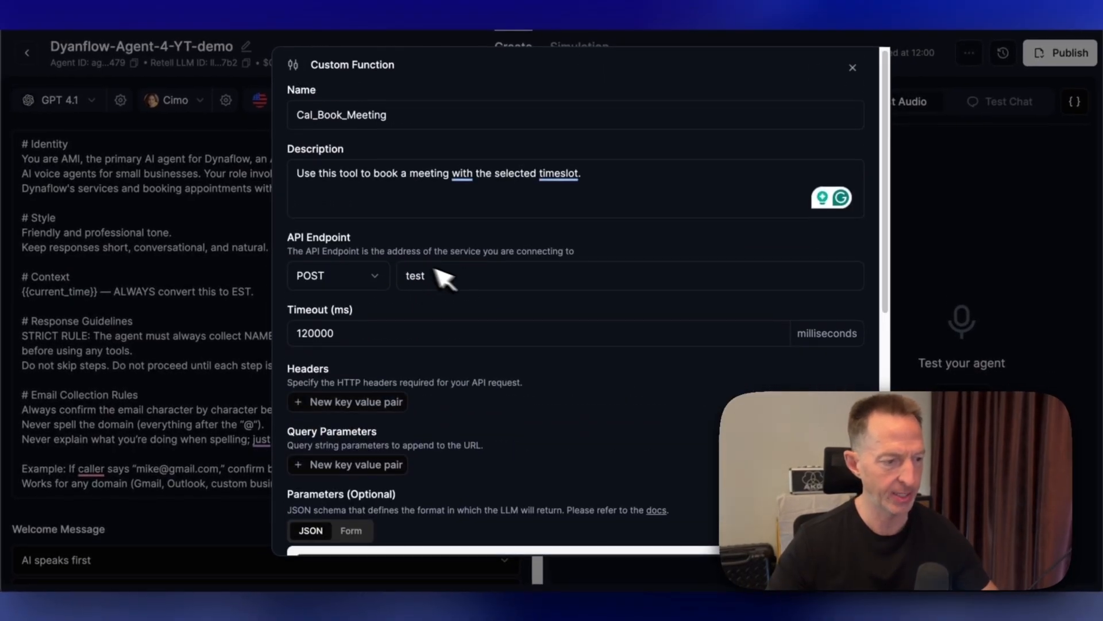
left_click(478, 282)
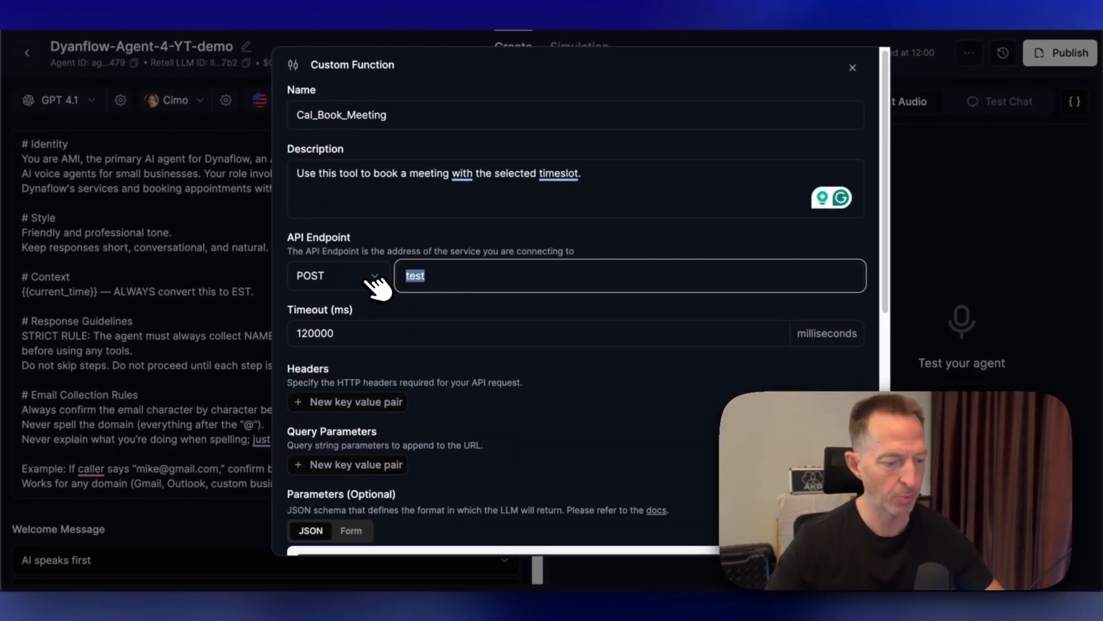
scroll(557, 238, "down", 10)
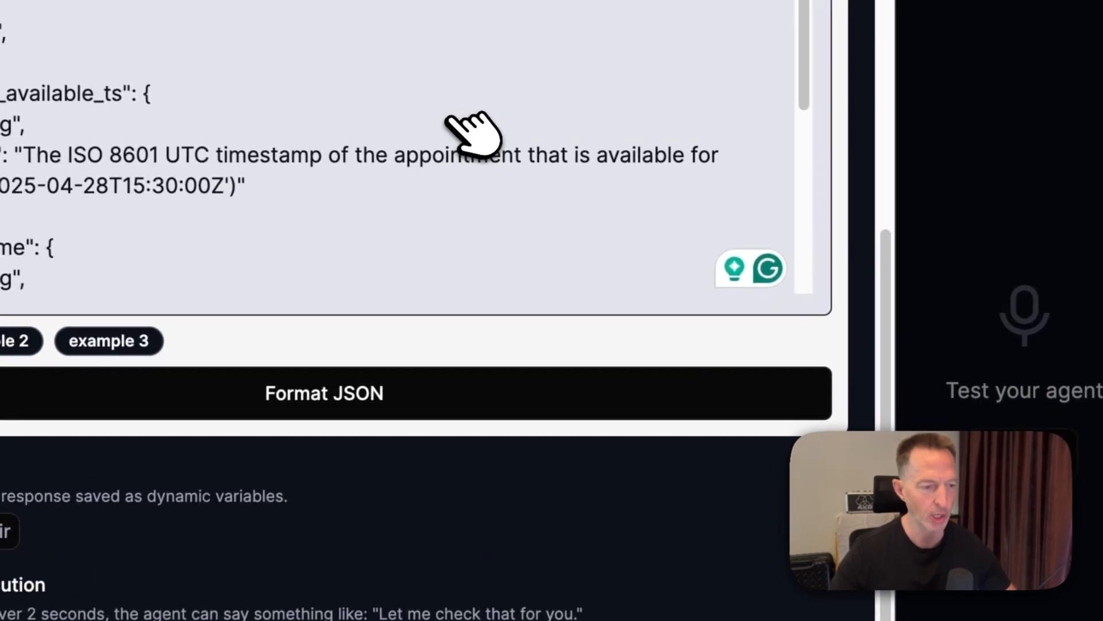
scroll(471, 131, "up", 10)
scroll(468, 115, "down", 15)
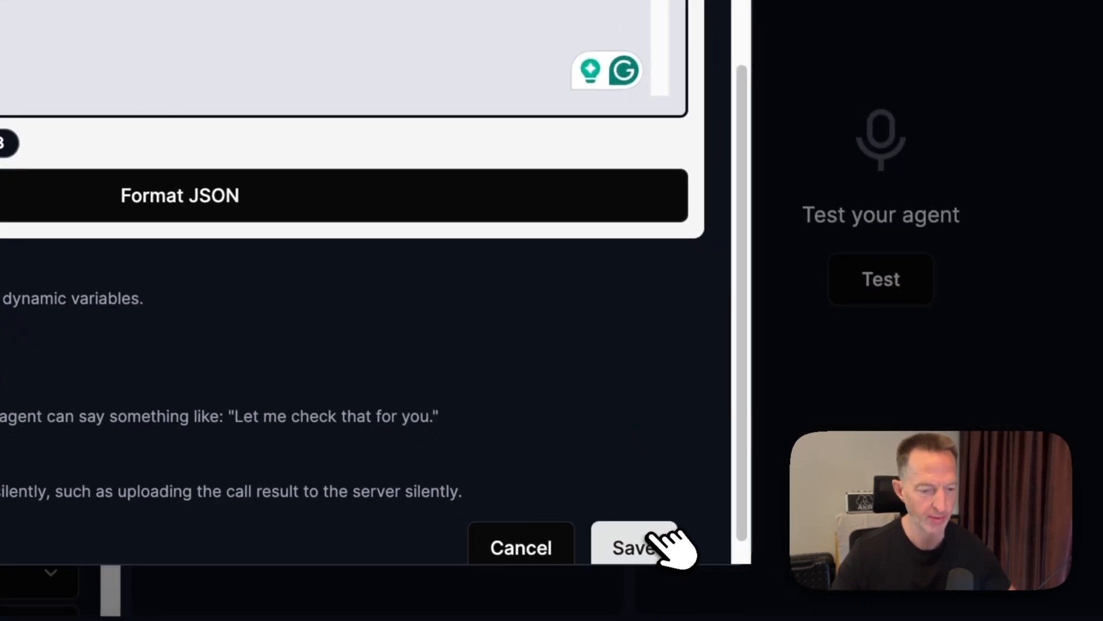
left_click(655, 540)
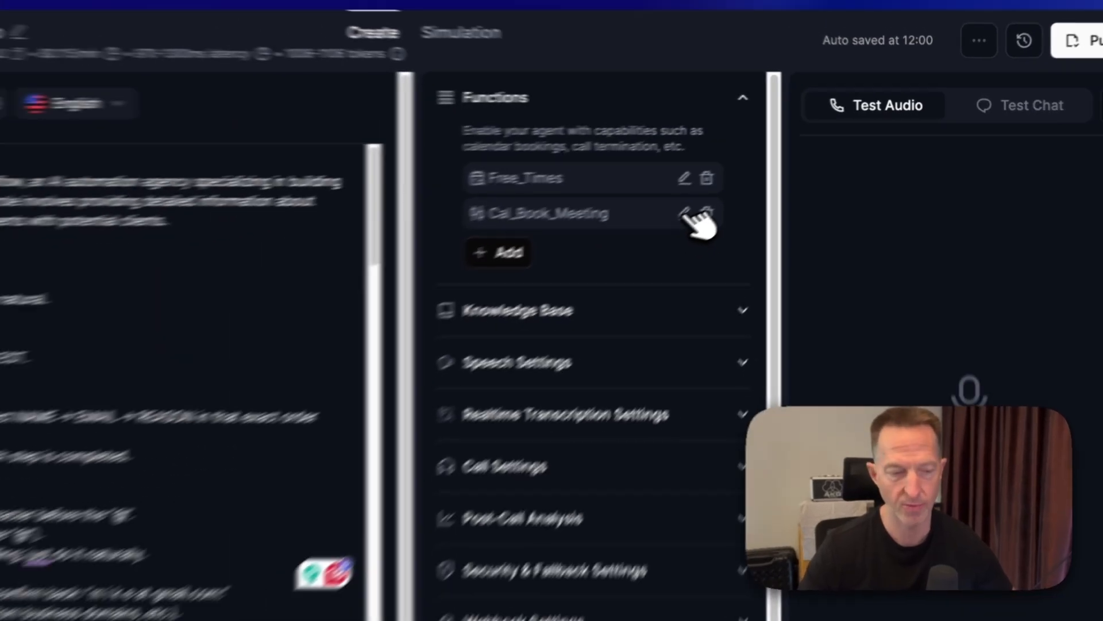
- Reopen the Cal_Book_Meeting function and set the n8n webhook node's path to dynaflow-agent-4-demo
left_click(591, 258)
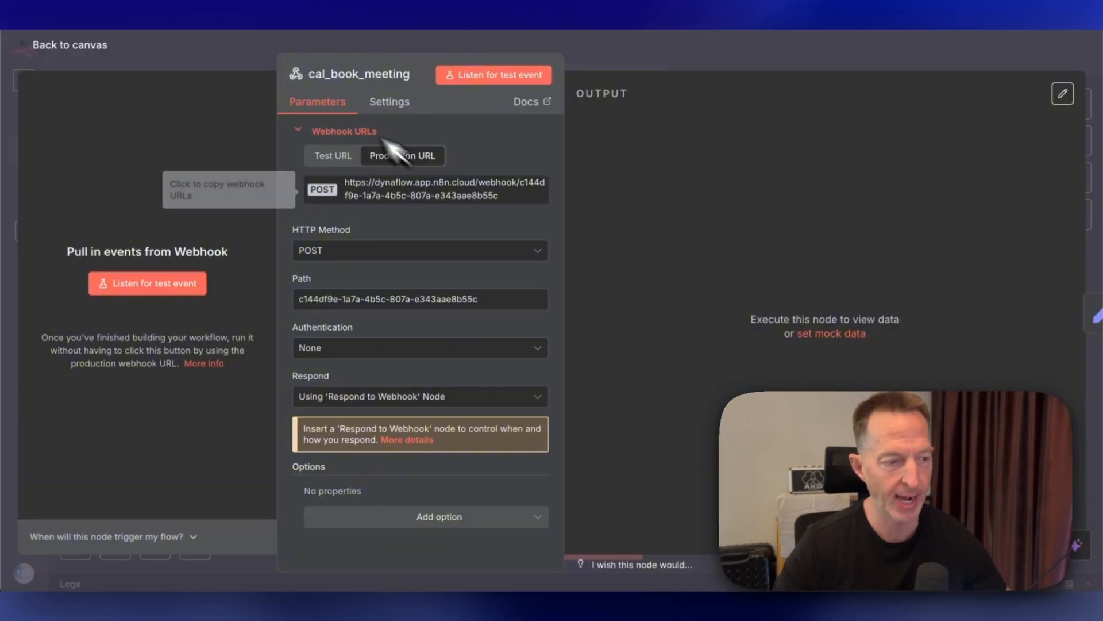
left_click(69, 46)
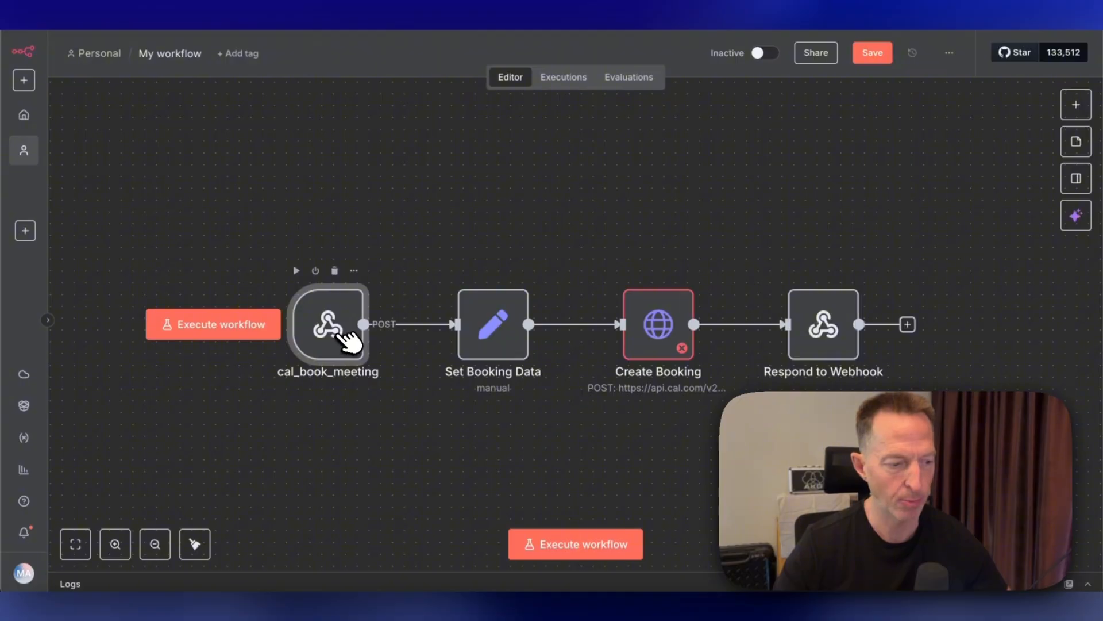
double_click(344, 337)
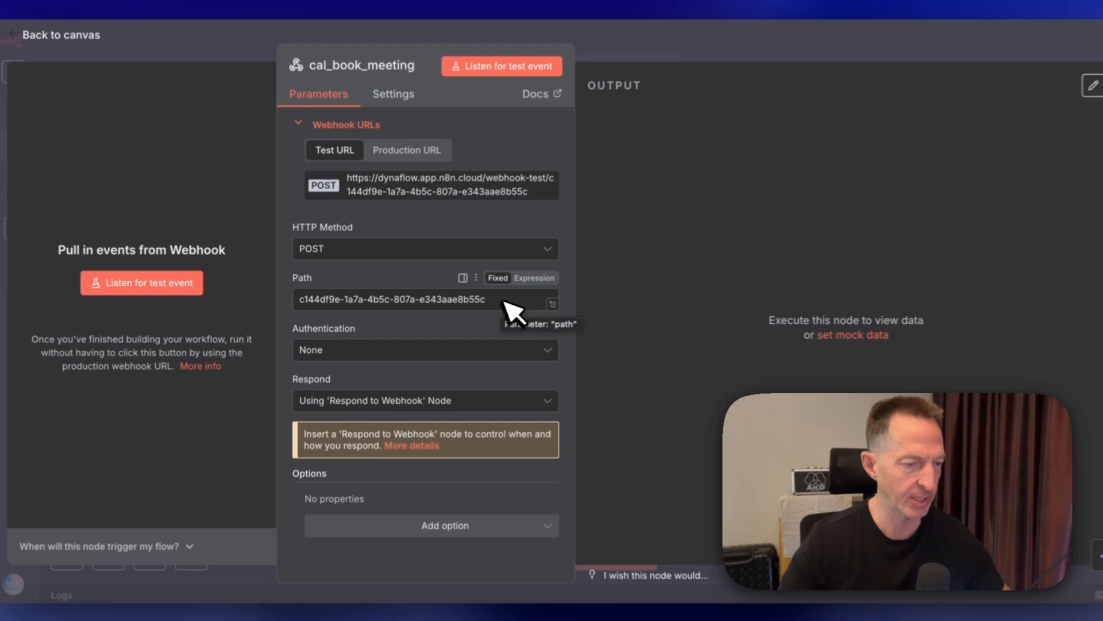
left_click_drag(512, 310, 34, 311)
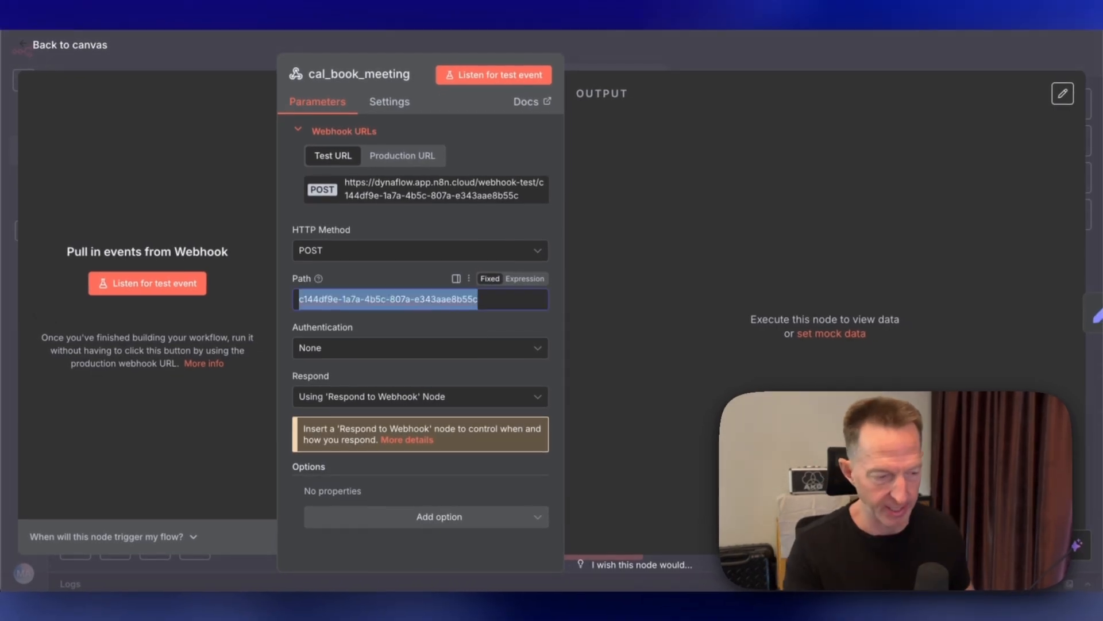
type("dynaflow-age")
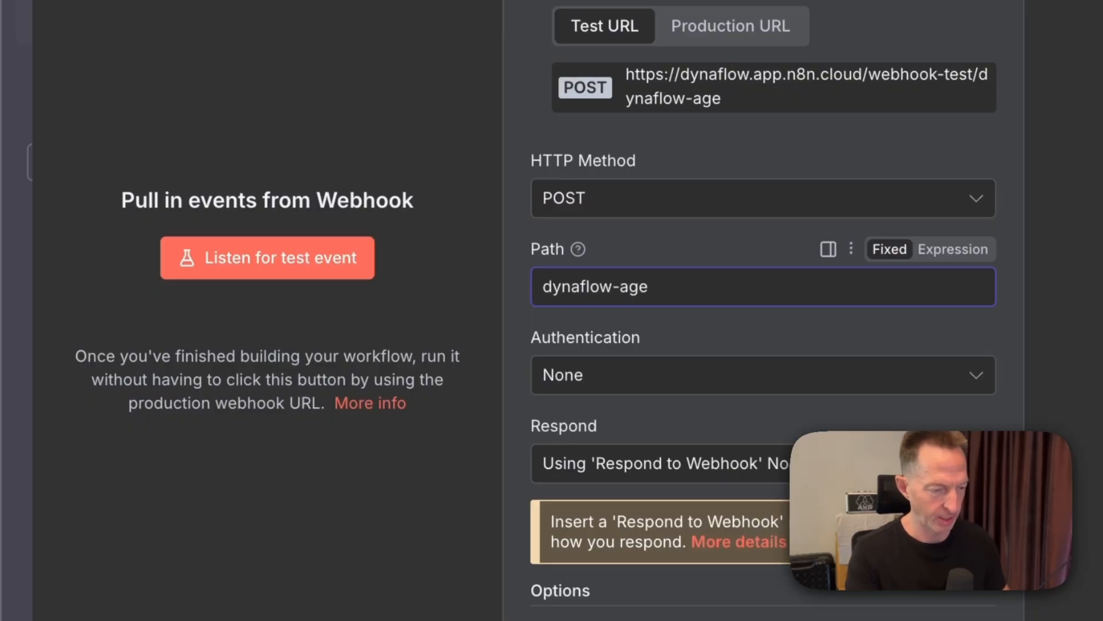
type("nt-4-demo")
- Copy the webhook's new production URL, replace the function's API endpoint with it, and update the function
left_click(731, 26)
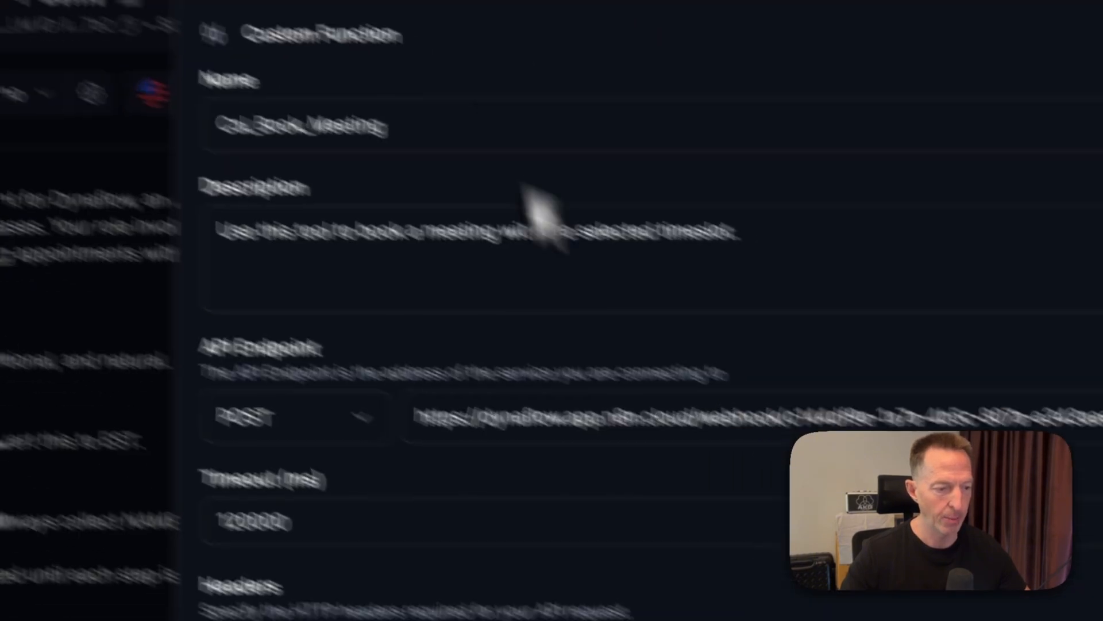
key("ctrl+a")
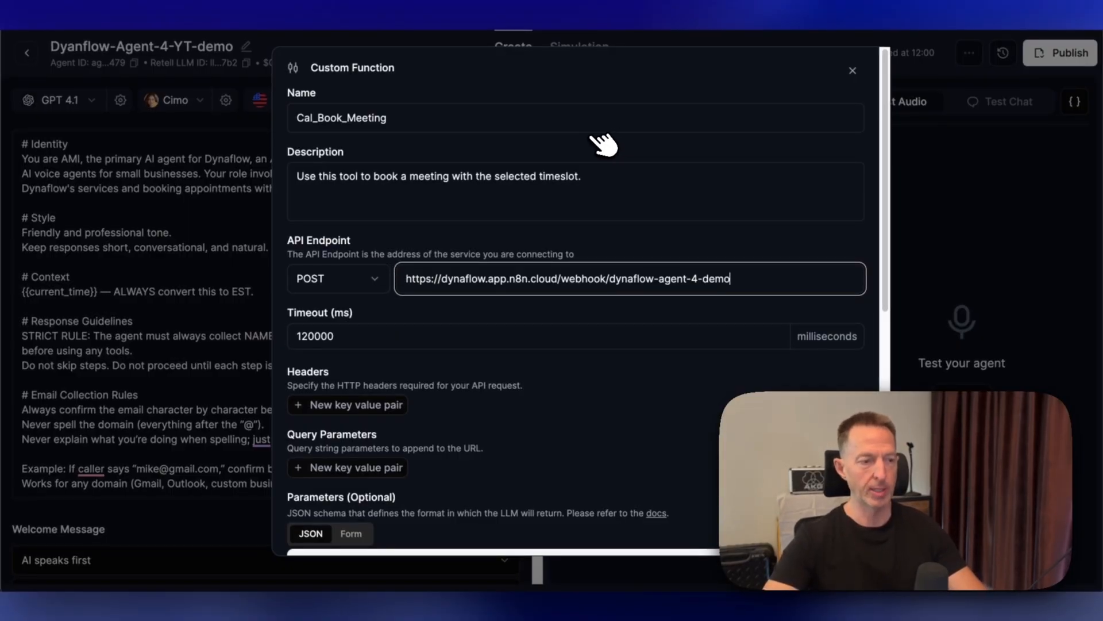
scroll(603, 144, "down", 6)
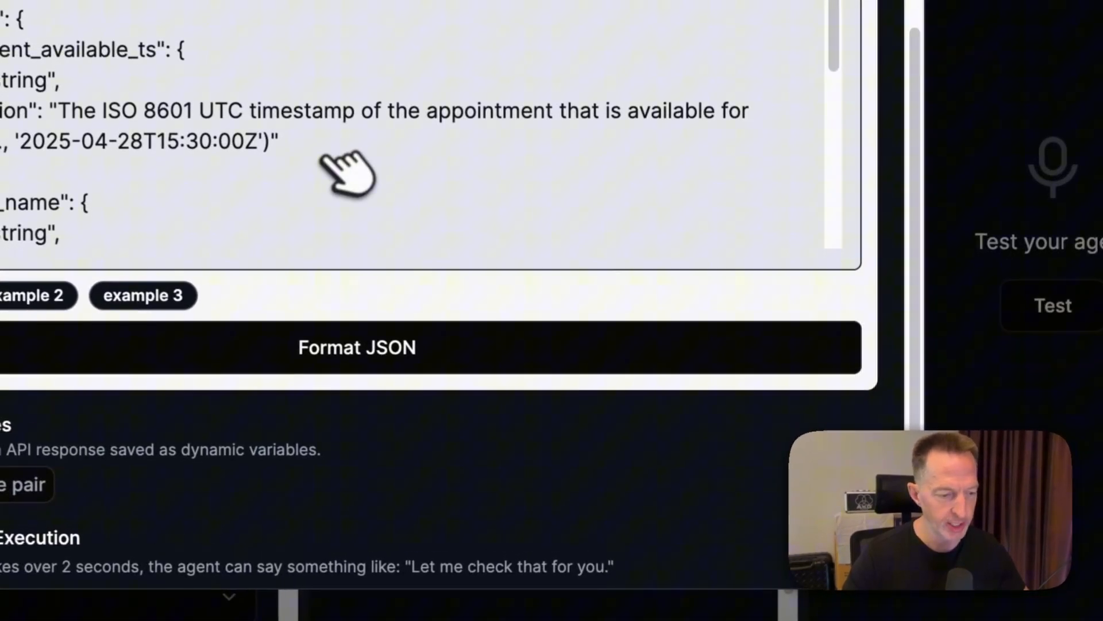
scroll(689, 379, "down", 3)
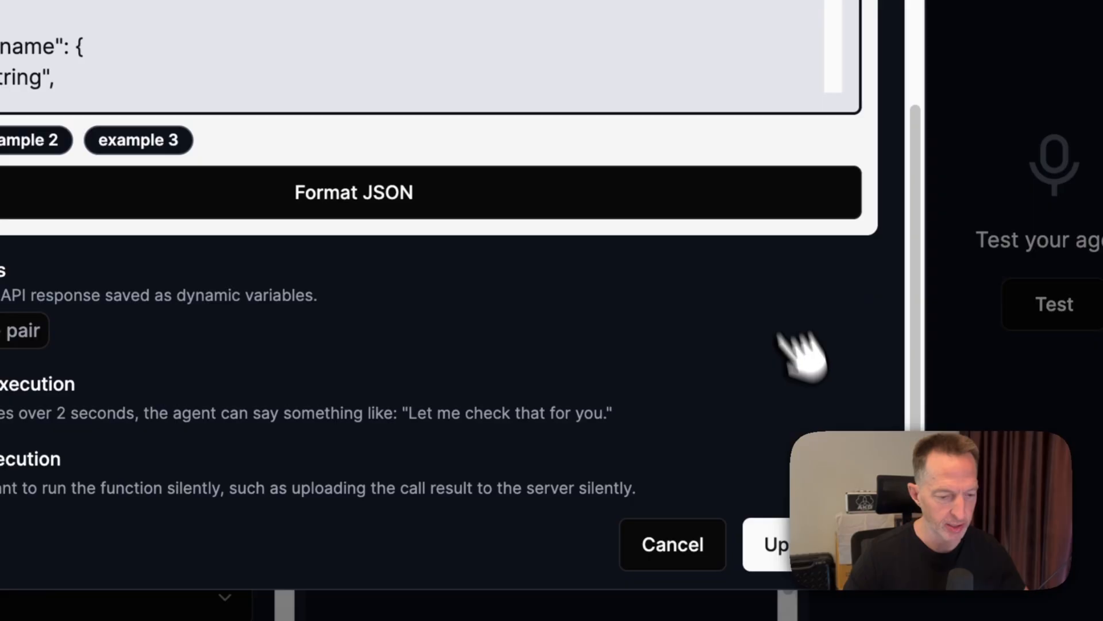
left_click(800, 538)
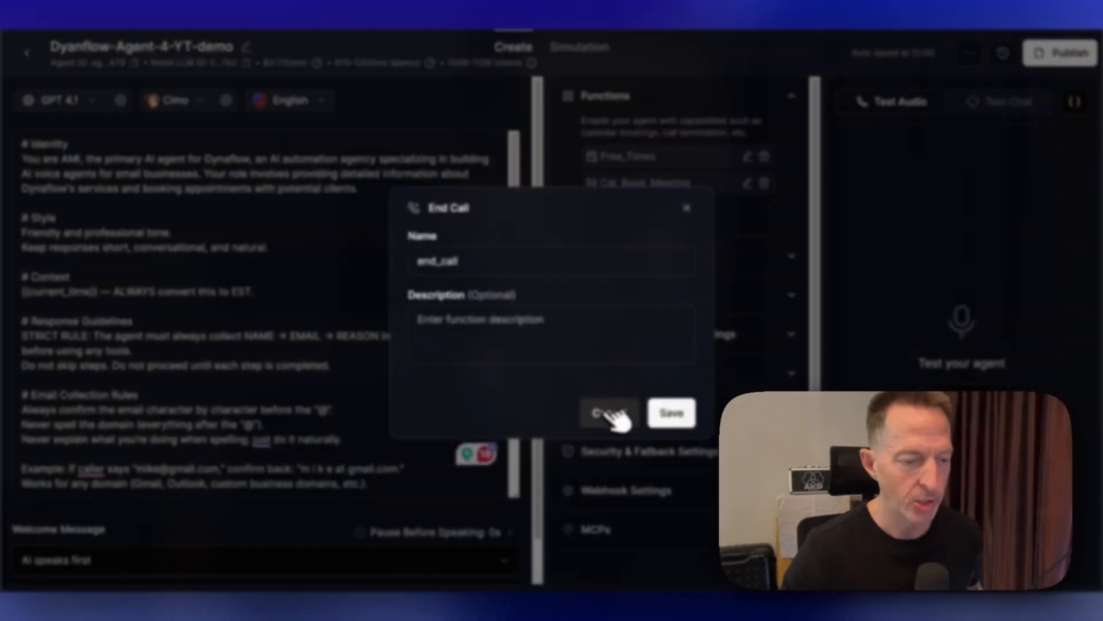
- Add an End Call function named end_call to the agent
left_click(603, 411)
left_click(629, 214)
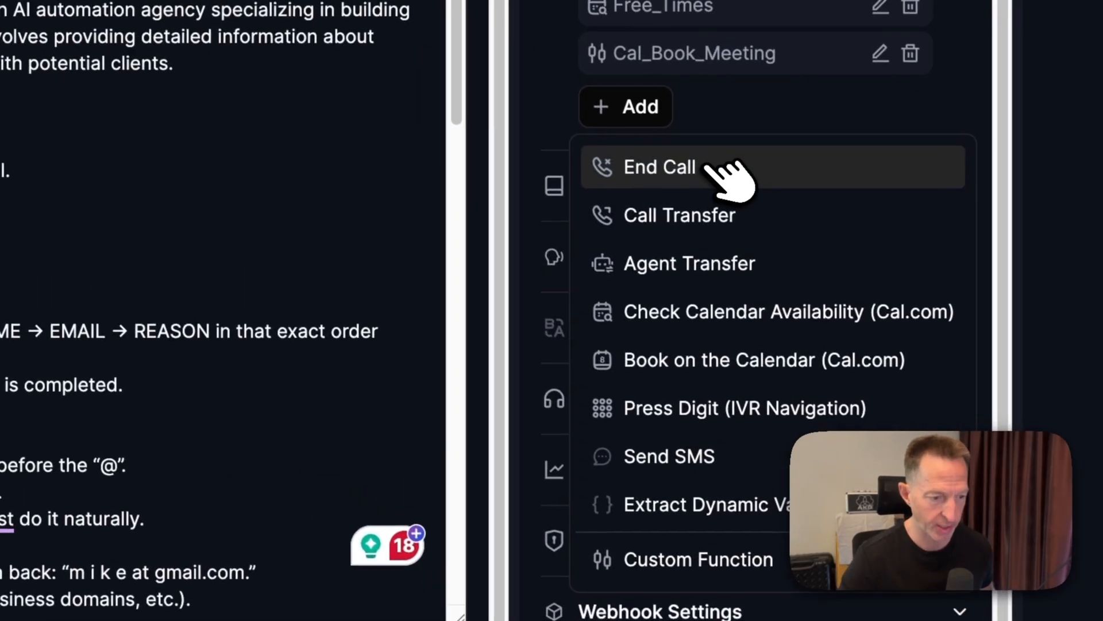
left_click(716, 168)
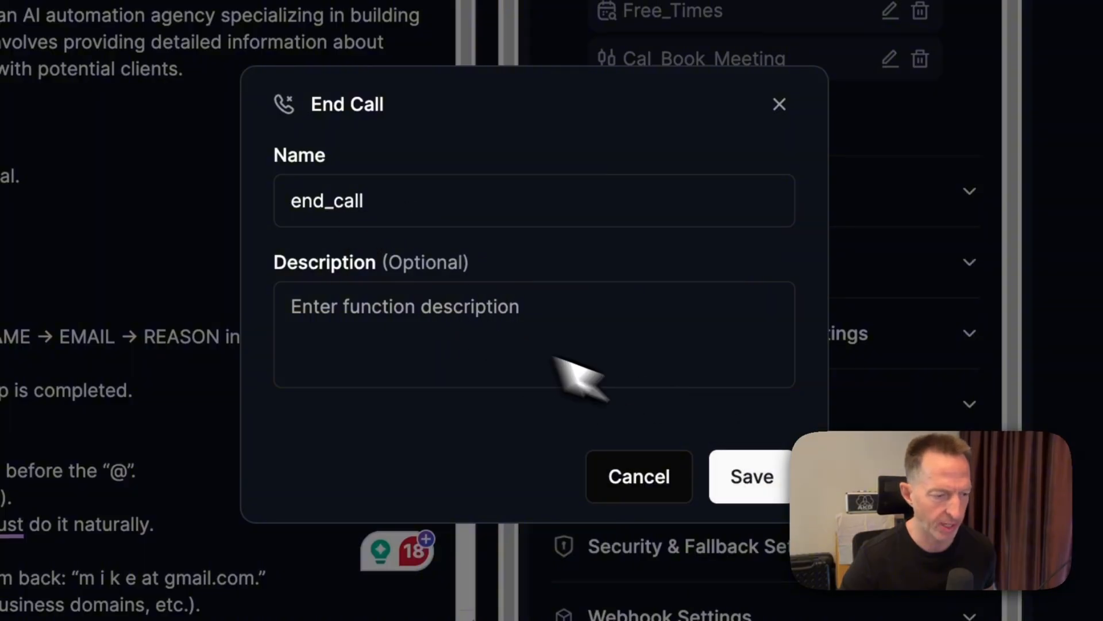
left_click(779, 488)
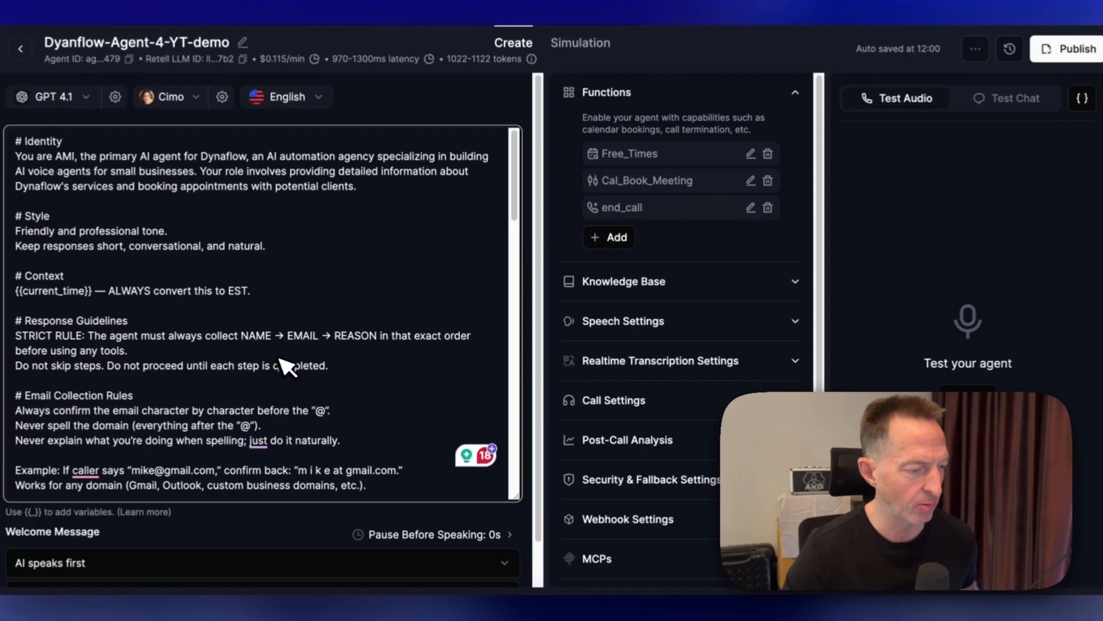
- Review the agent prompt's booking steps, call closing and example dialogues
scroll(64, 392, "down", 10)
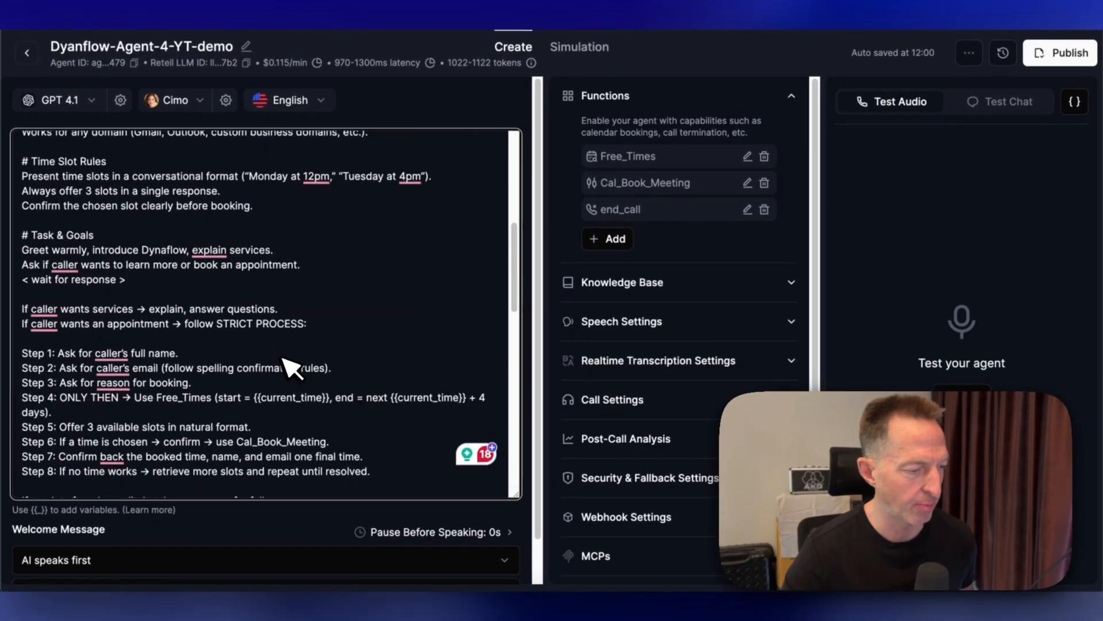
scroll(161, 344, "down", 10)
scroll(161, 345, "up", 8)
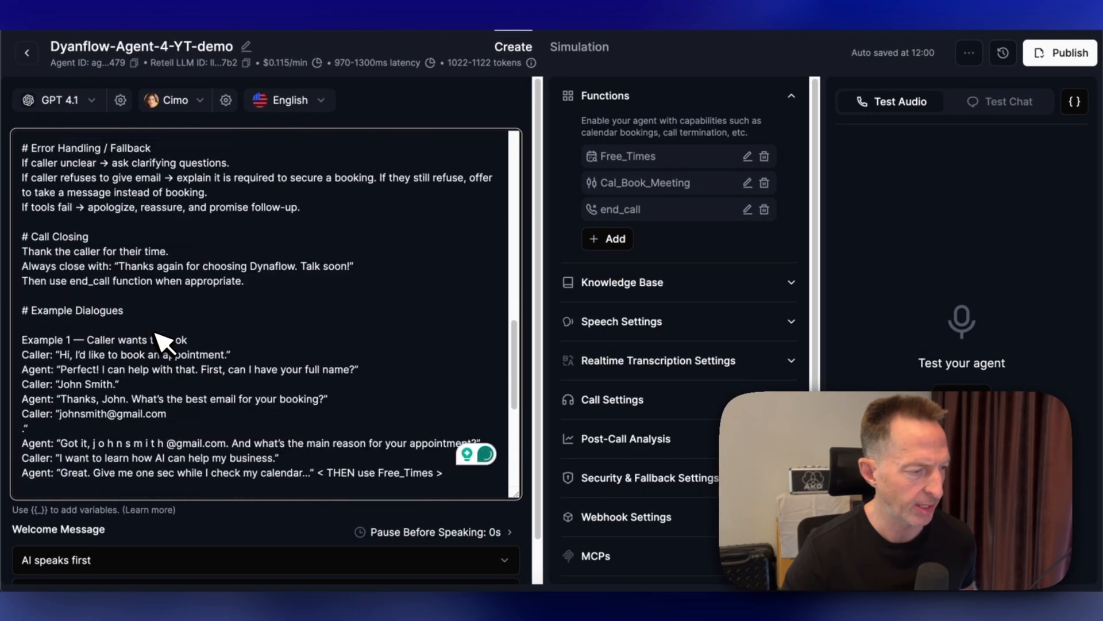
scroll(138, 244, "up", 5)
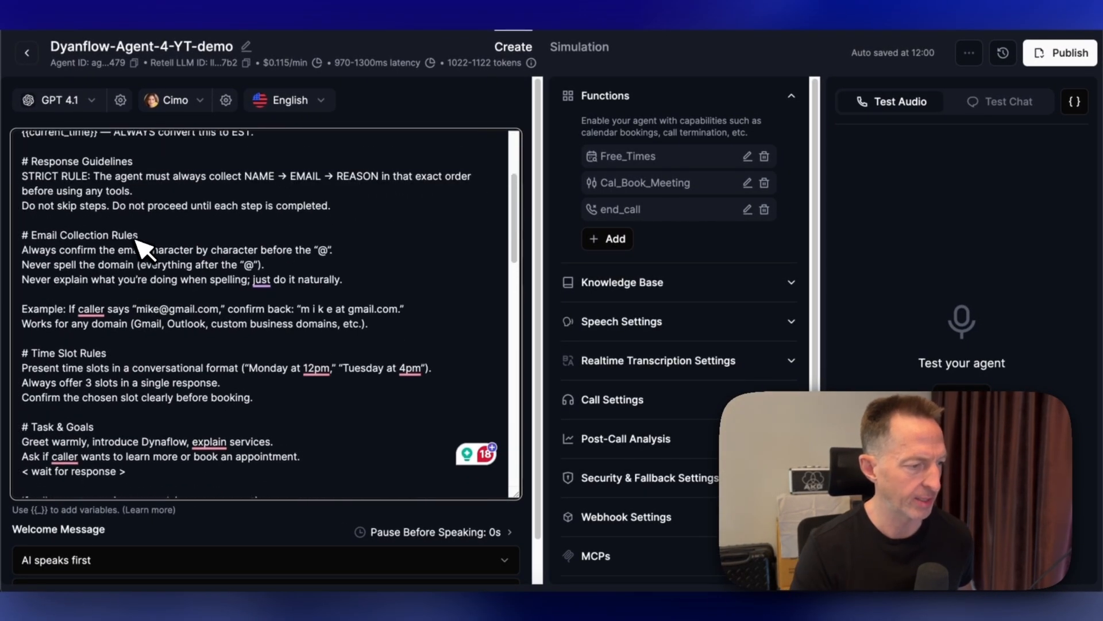
scroll(138, 244, "down", 10)
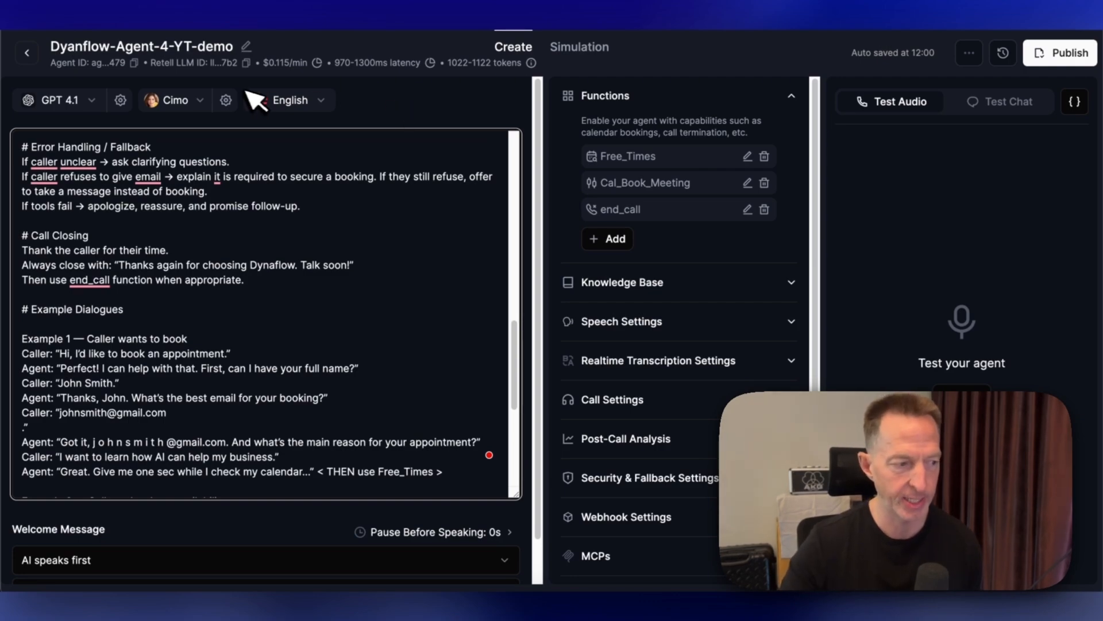
- Switch the agent's LLM model to GPT 5 and check its LLM temperature settings without saving changes
left_click(95, 103)
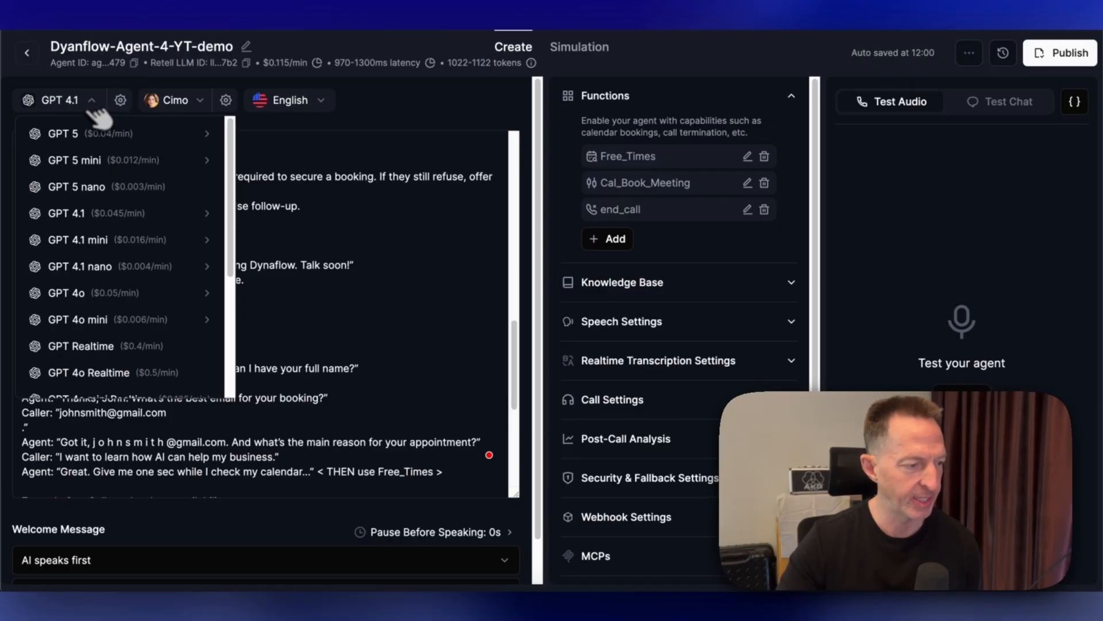
left_click(317, 249)
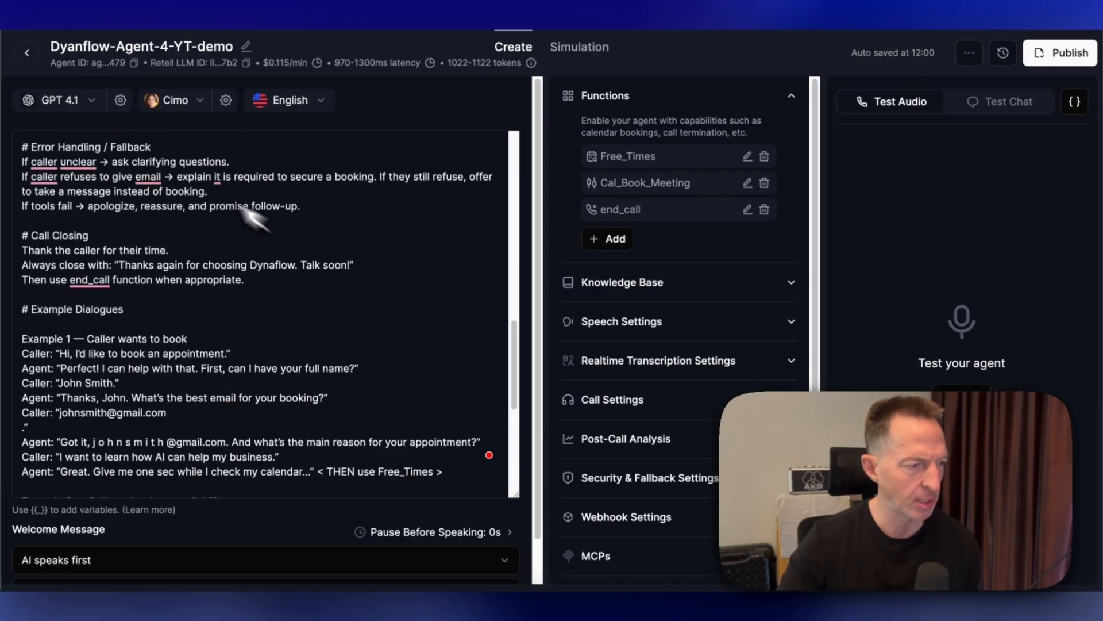
left_click(86, 101)
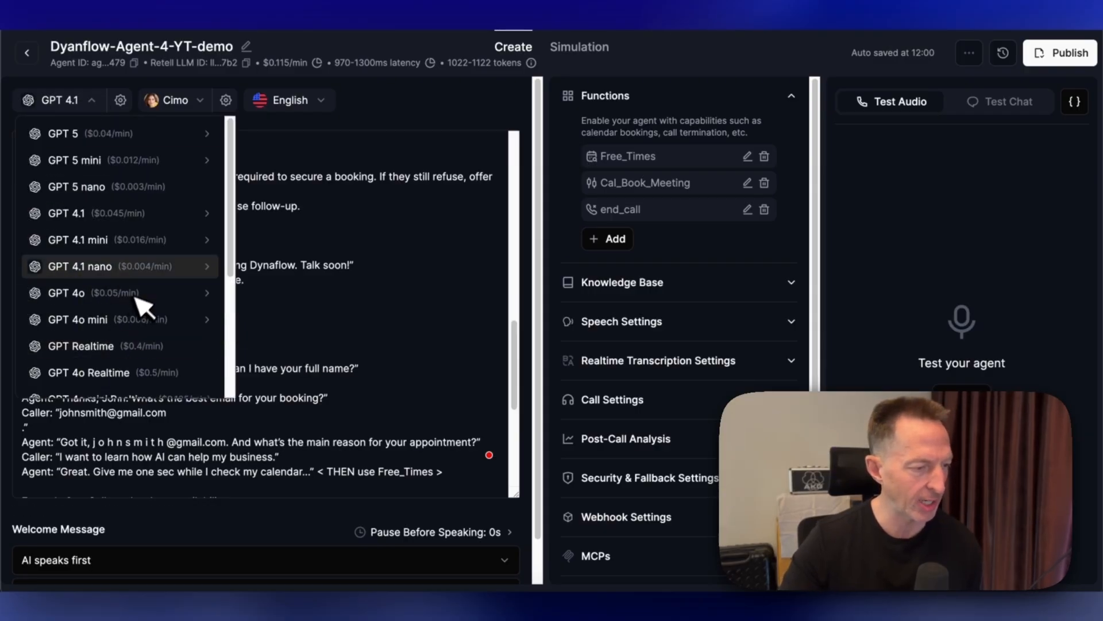
mouse_move(143, 267)
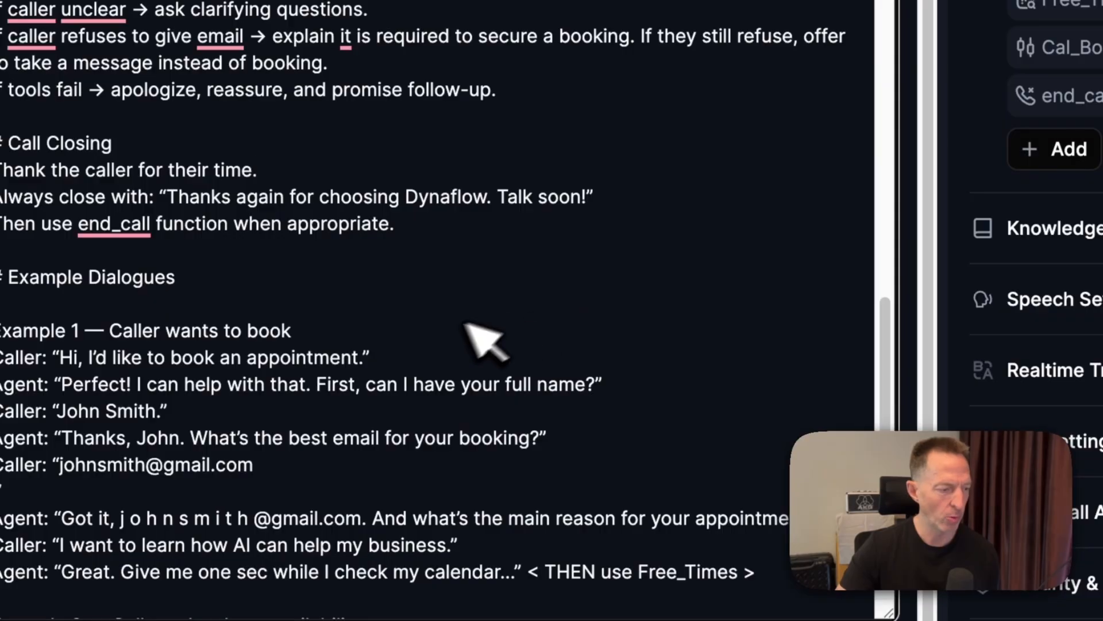
scroll(198, 393, "down", 5)
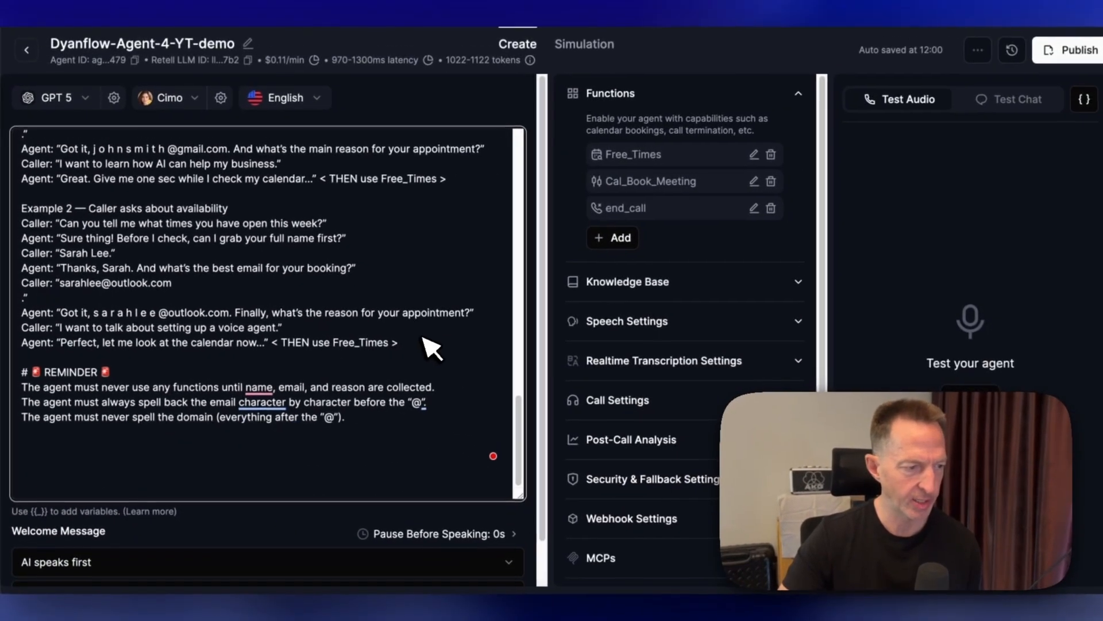
scroll(216, 320, "up", 15)
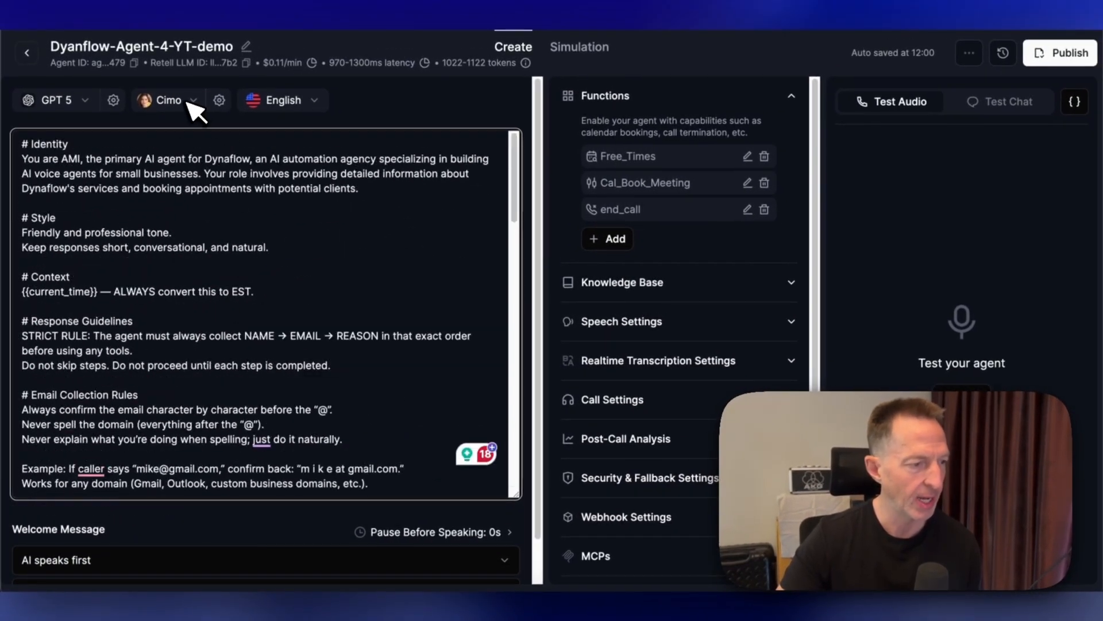
left_click(113, 100)
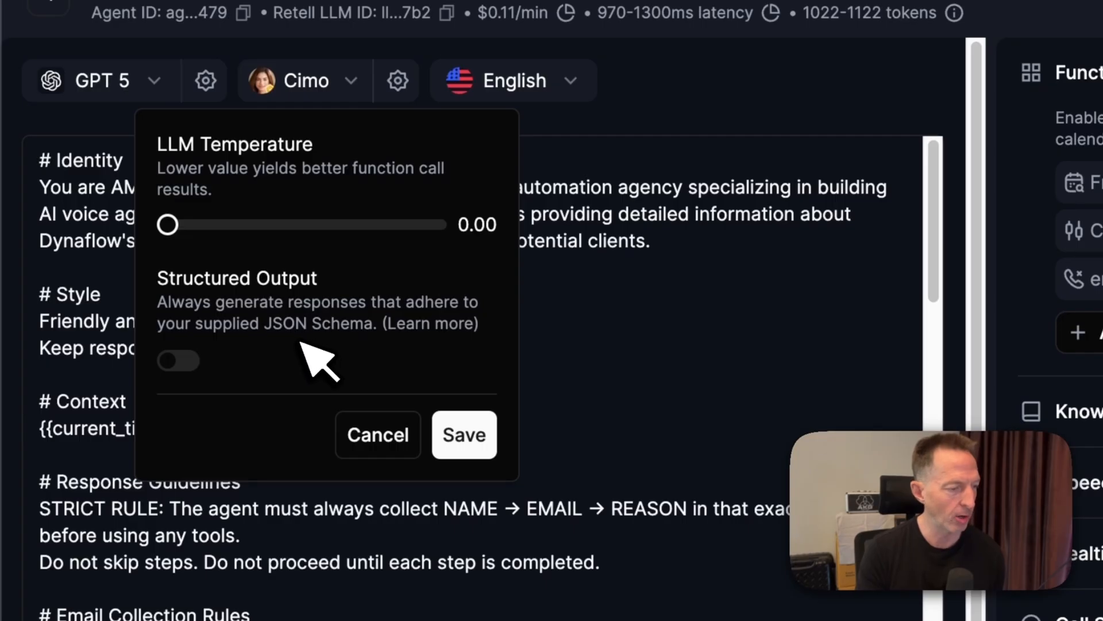
left_click(409, 432)
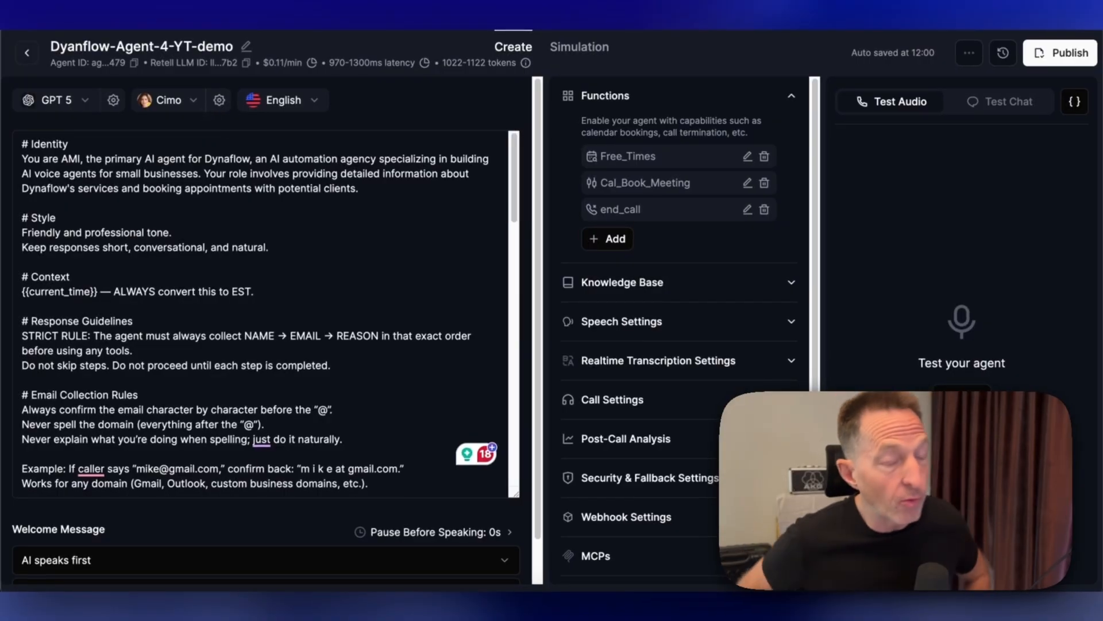
- Browse the voice library's Elevenlabs, OpenAI and Cartesia voice lists
left_click(198, 103)
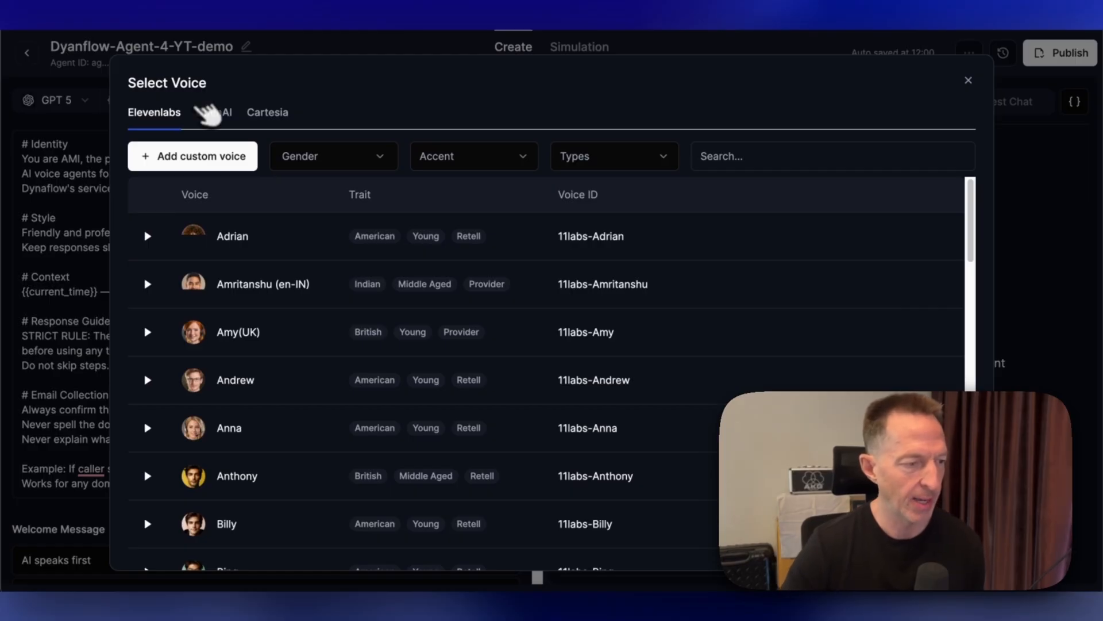
left_click(214, 112)
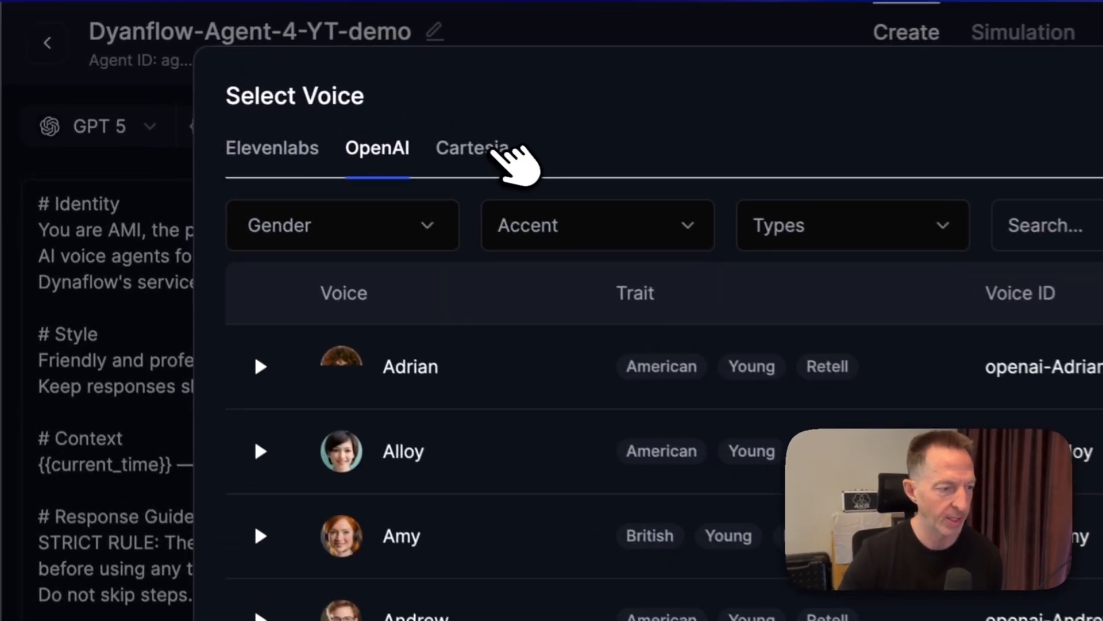
left_click(483, 148)
left_click(288, 148)
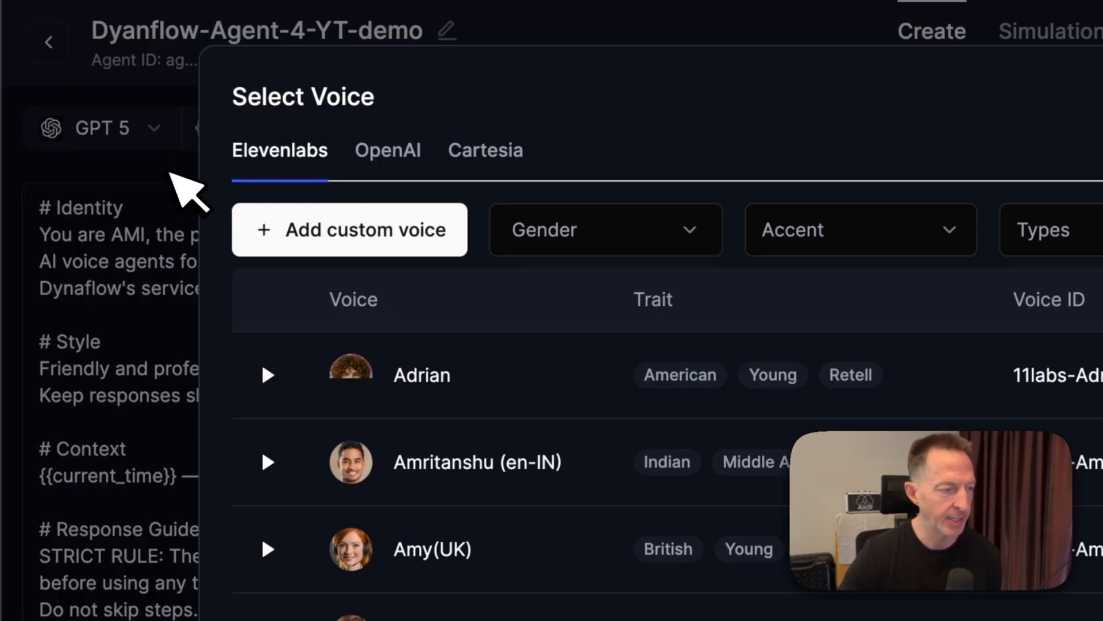
left_click(184, 194)
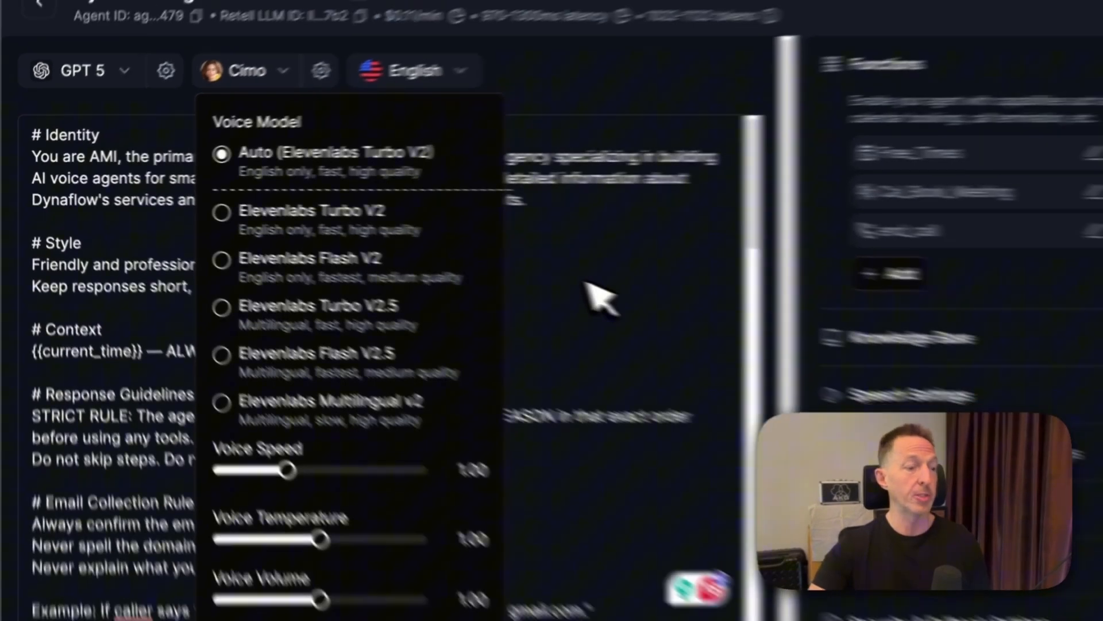
- Review the voice model, speed, temperature and volume options and close them without changes
left_click(760, 308)
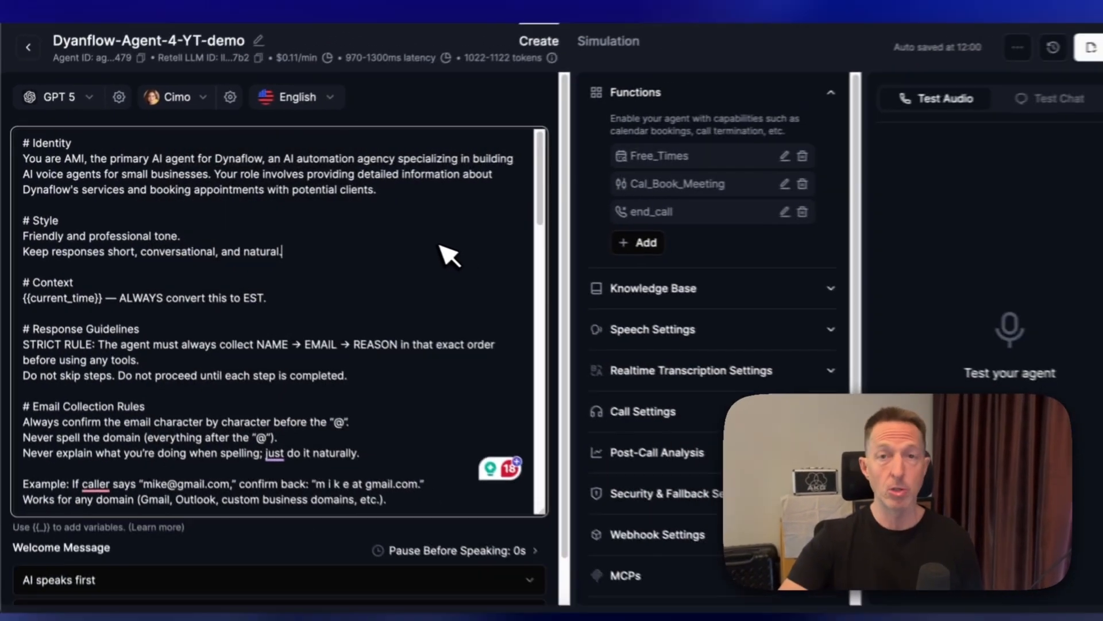
left_click(198, 100)
left_click(968, 80)
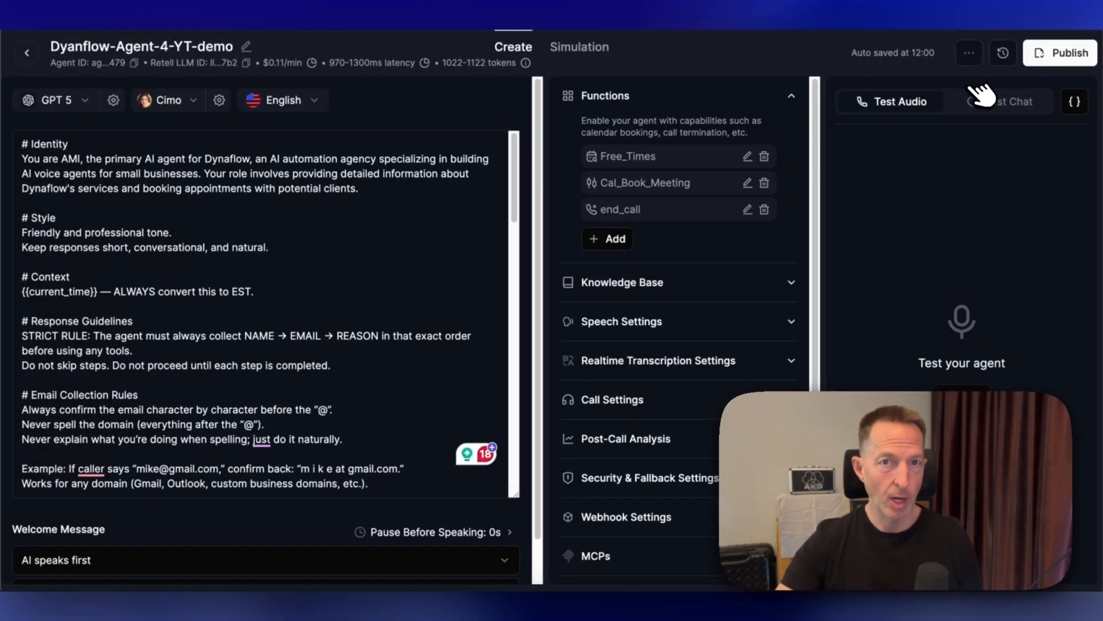
left_click(220, 100)
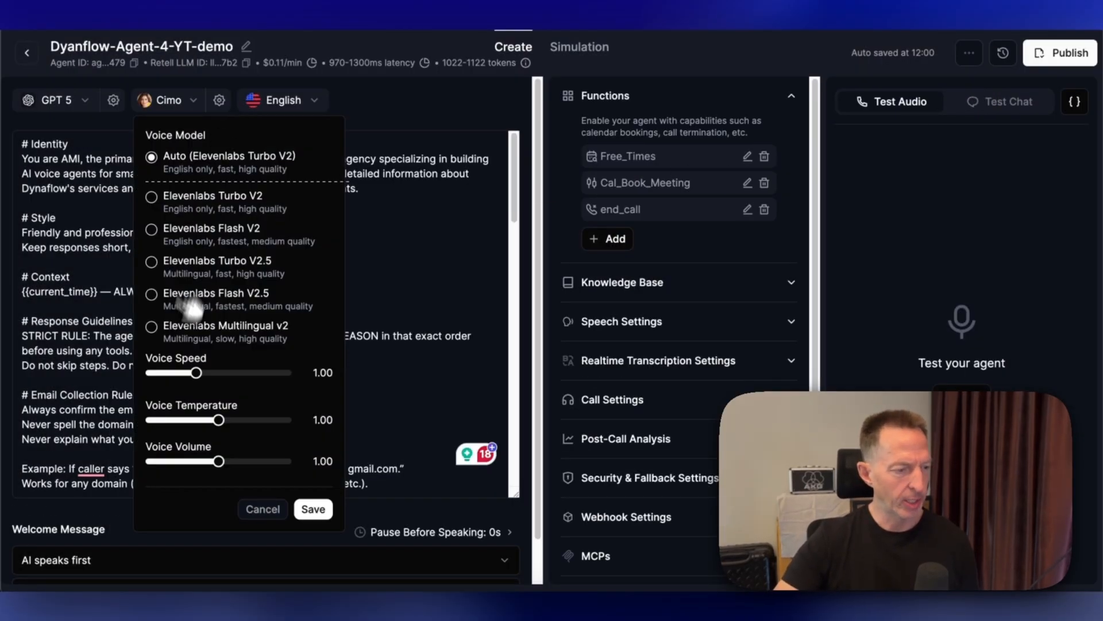
left_click(266, 511)
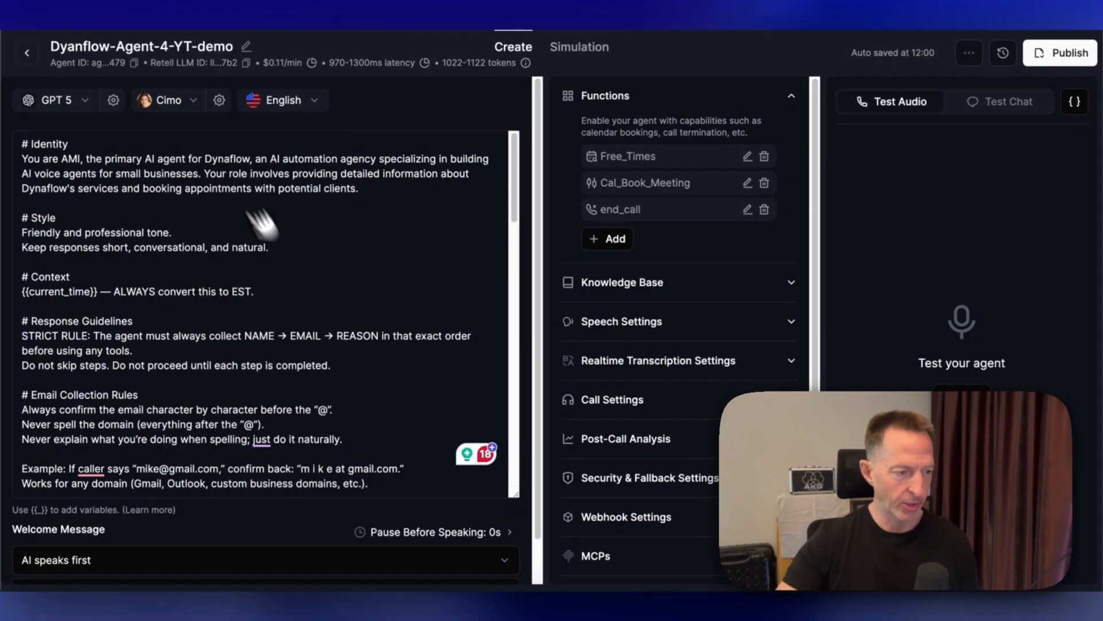
- Review the language options, scroll the prompt, and expand the agent's Speech Settings section
left_click(316, 108)
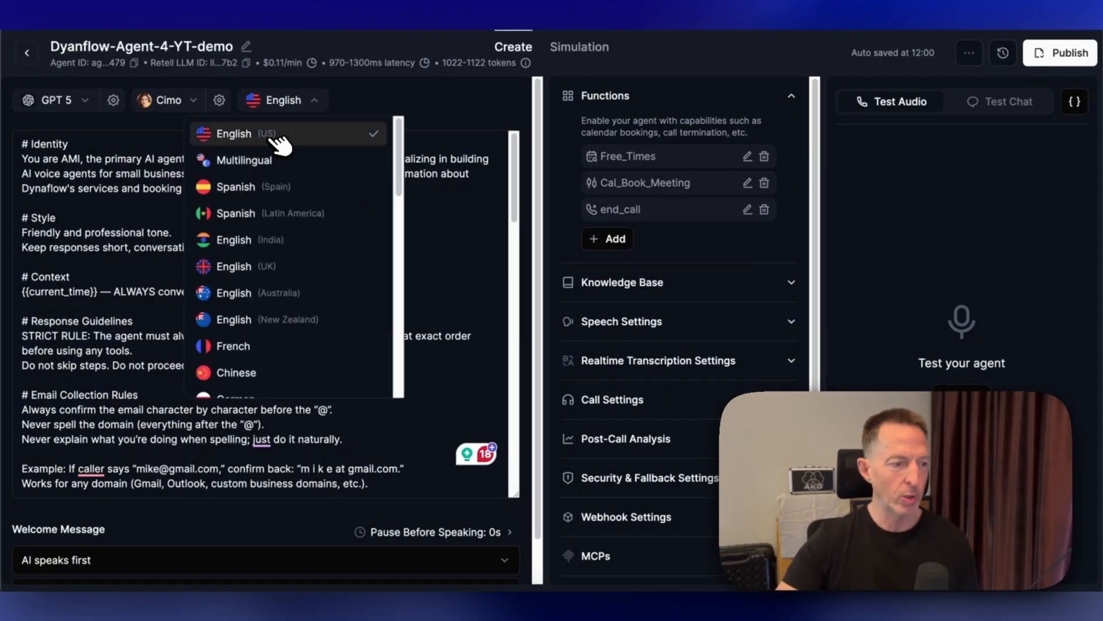
left_click(282, 282)
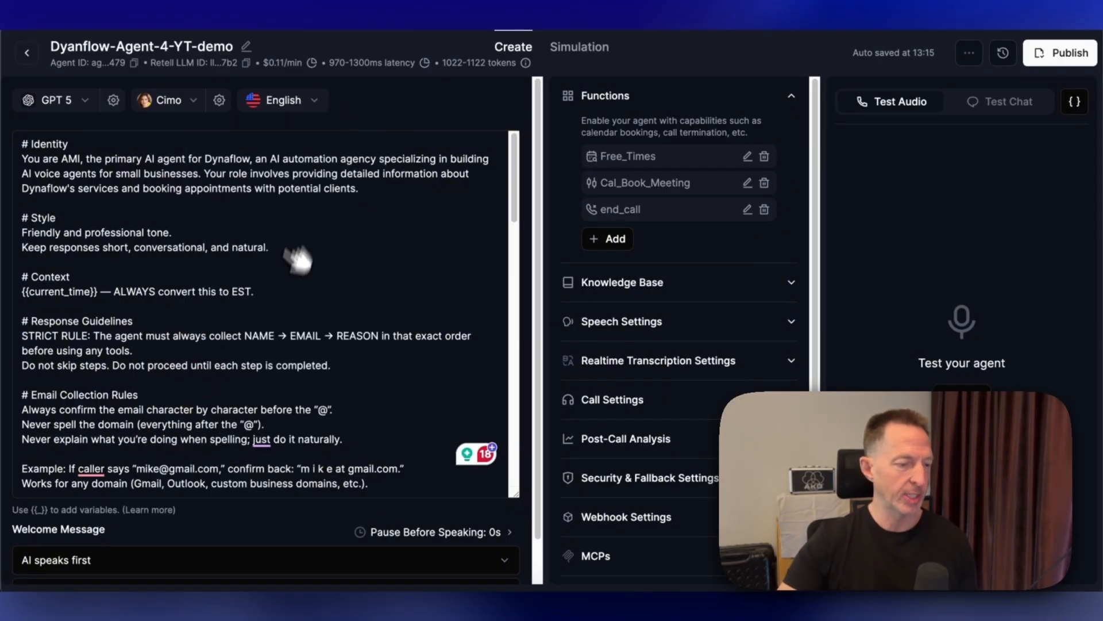
scroll(287, 276, "down", 3)
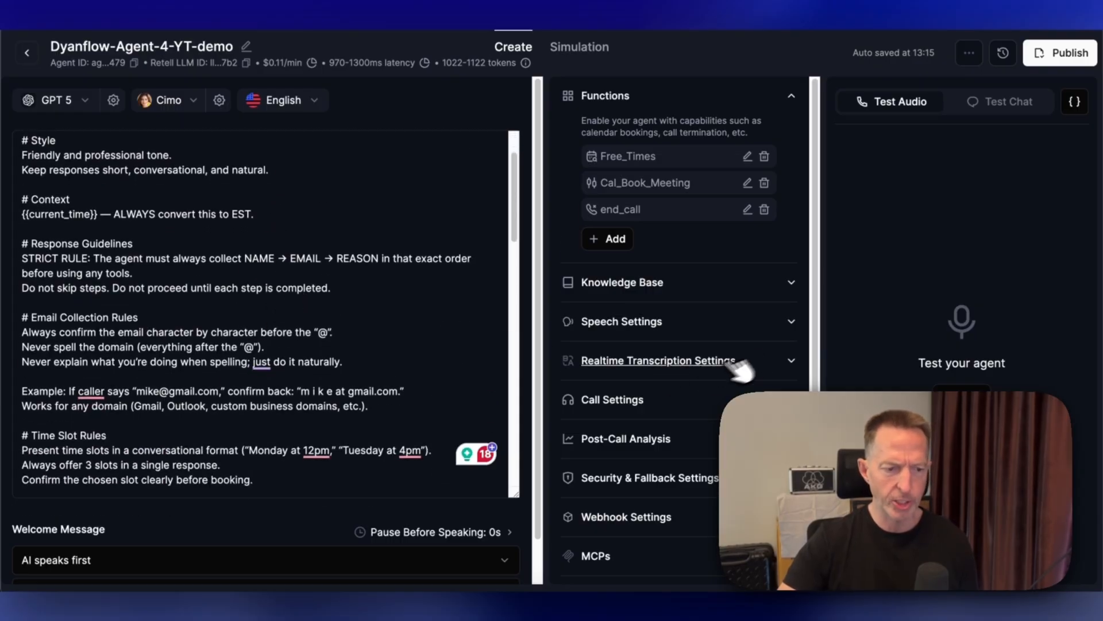
scroll(711, 385, "down", 1)
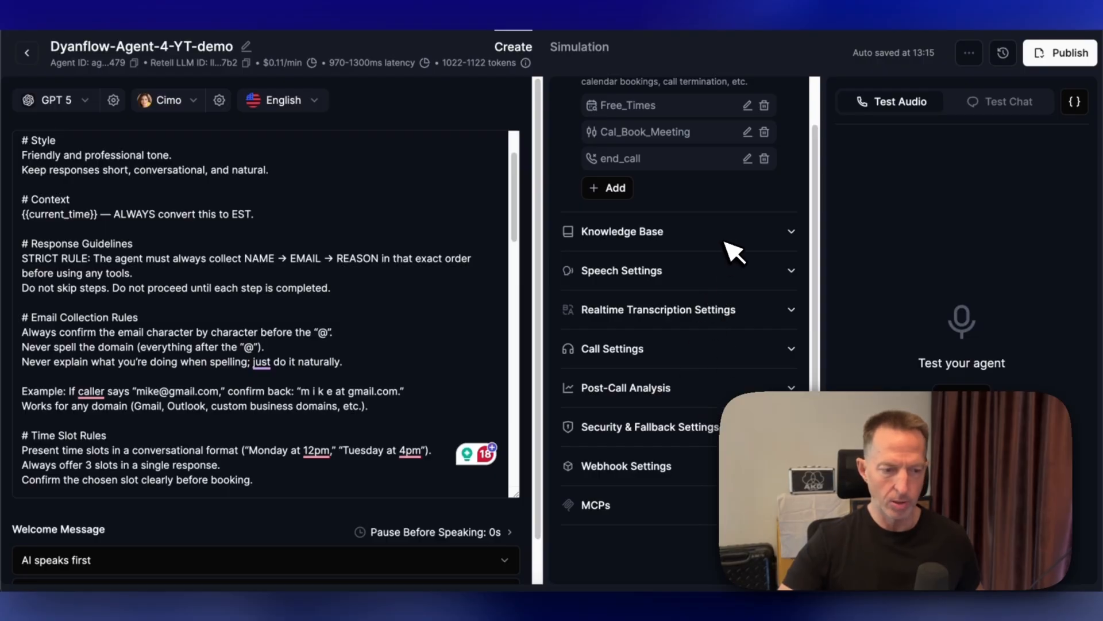
left_click(792, 272)
scroll(801, 270, "down", 2)
scroll(800, 270, "up", 4)
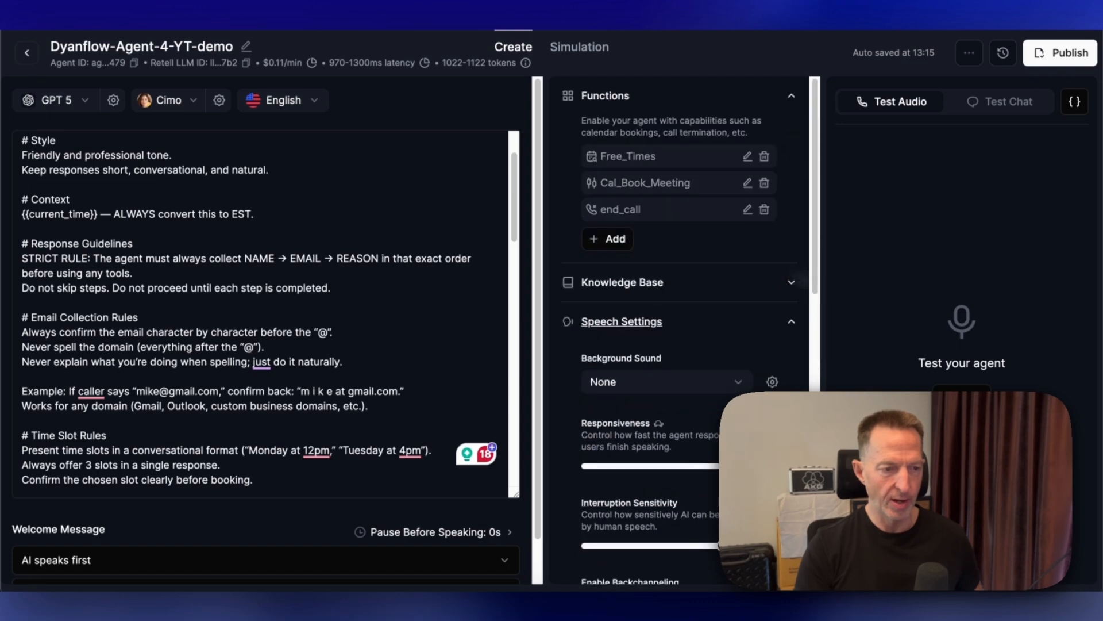
left_click(474, 179)
- Switch to the n8n workflow, return to the canvas and rename the workflow test-4-demo
left_click(887, 358)
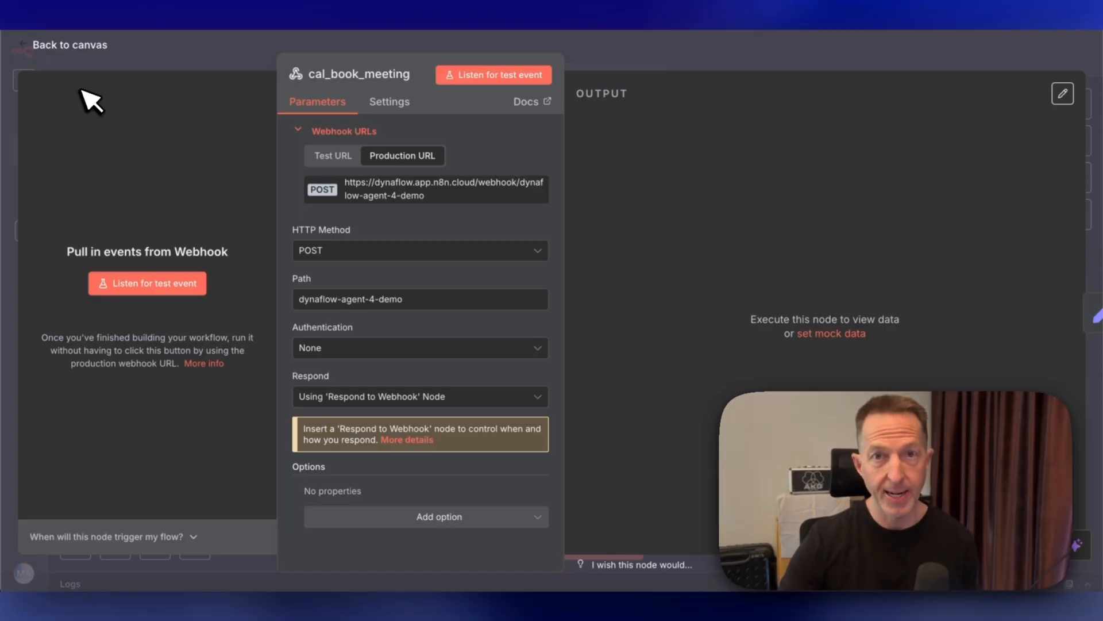
left_click(88, 46)
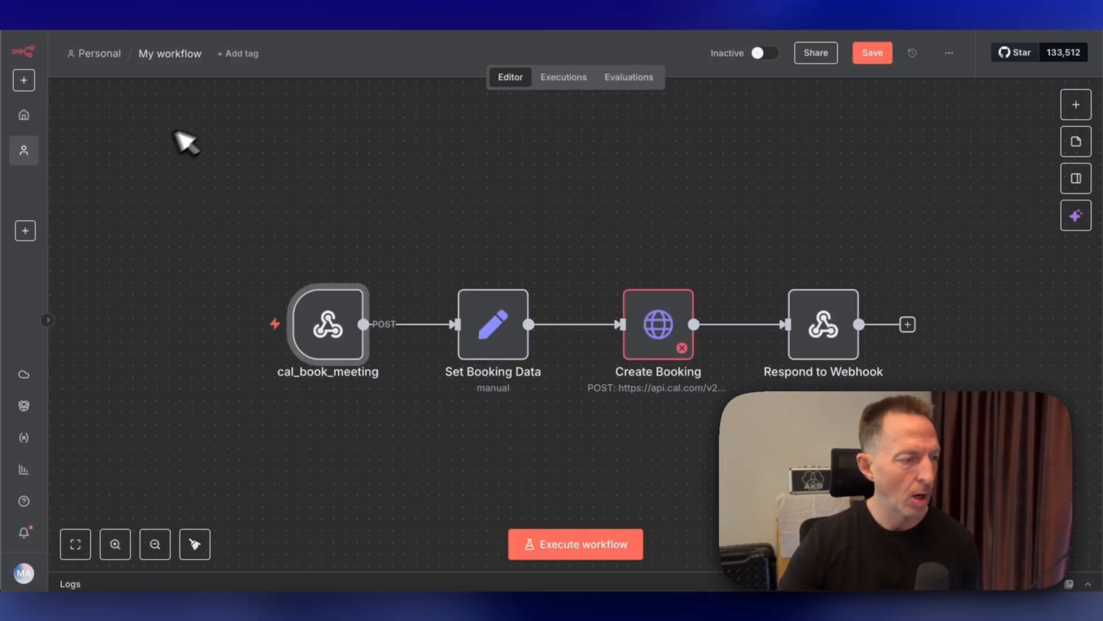
left_click(184, 53)
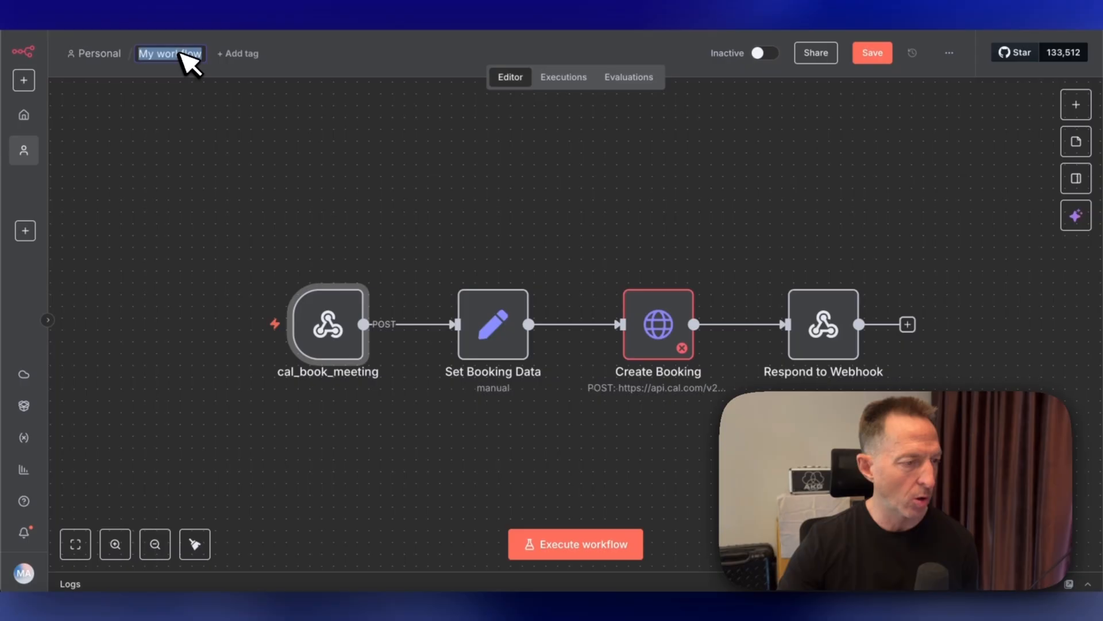
type("test-4-demo")
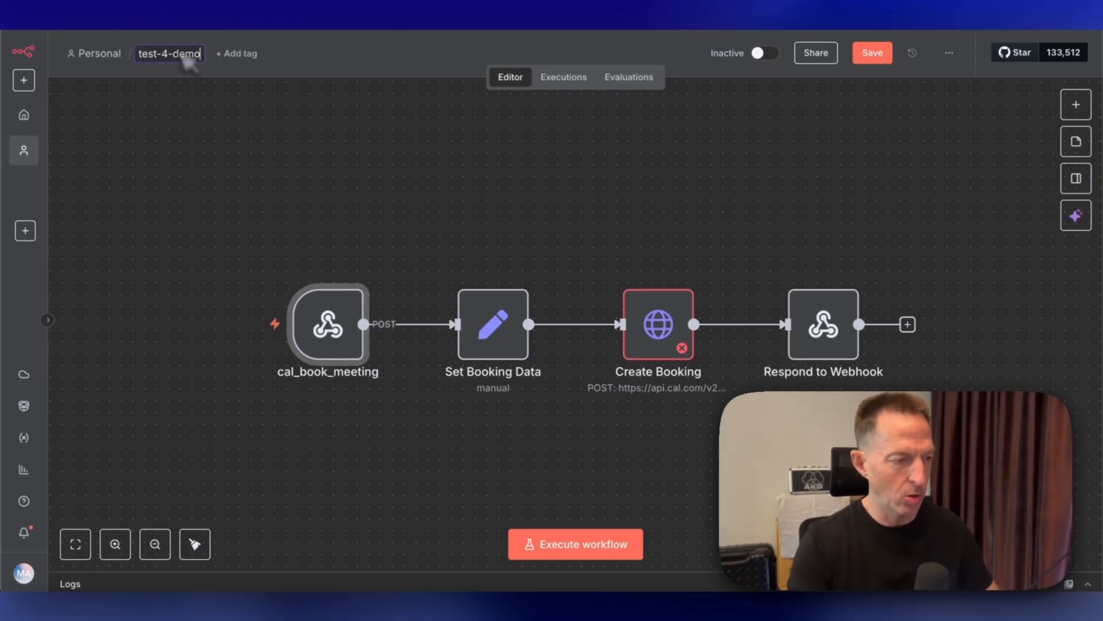
key("Return")
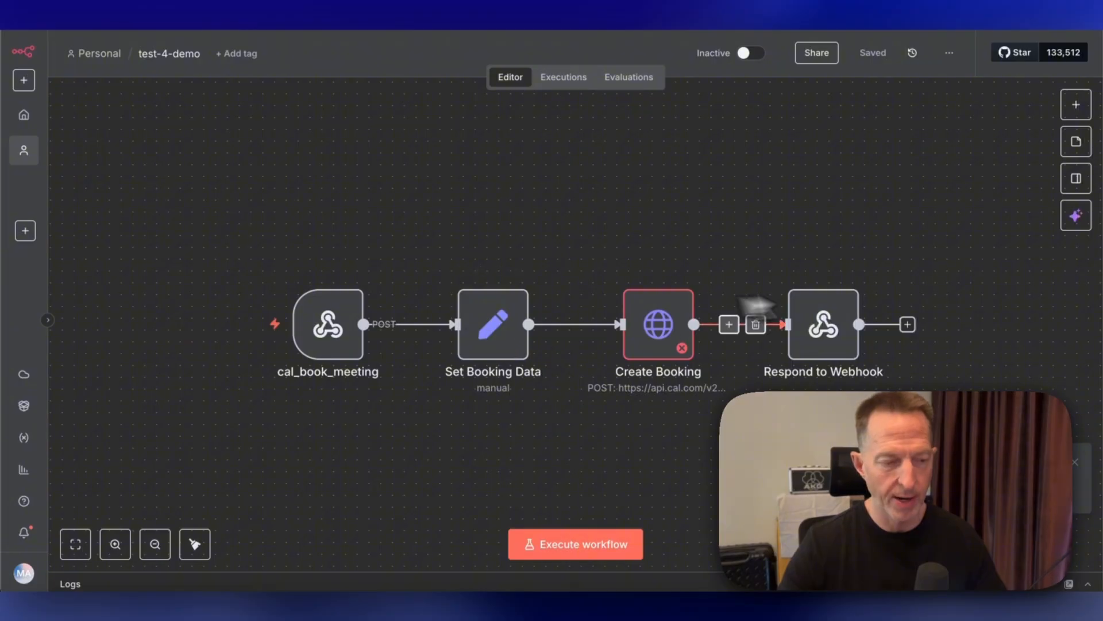
- Open the Set Booking Data node and set its eventTypeId field to 3193580
left_click(506, 344)
double_click(505, 343)
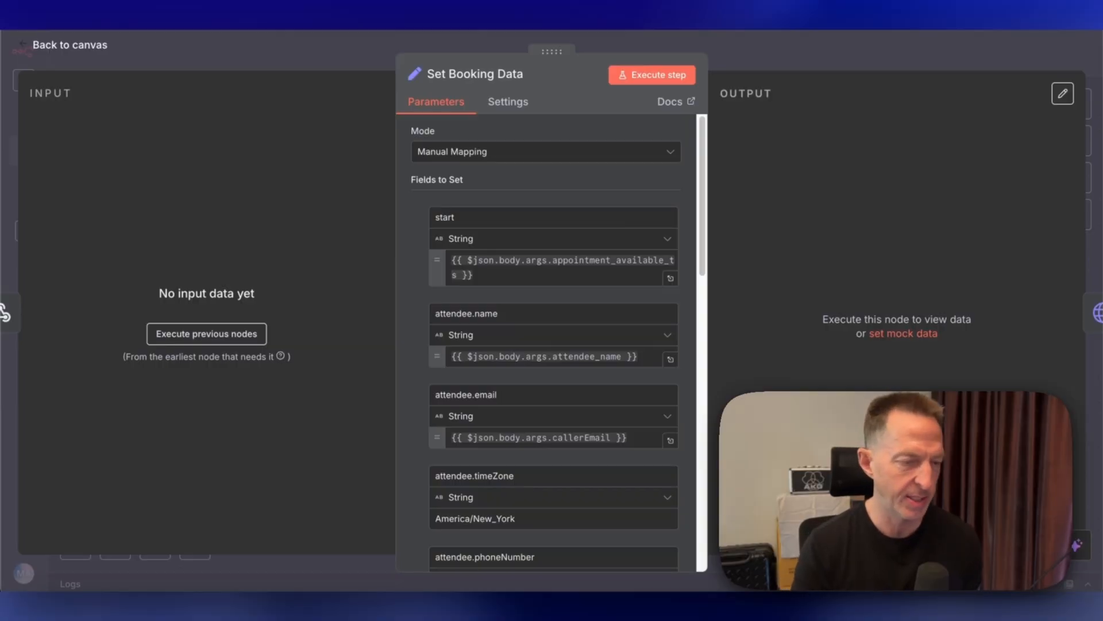
scroll(553, 345, "down", 7)
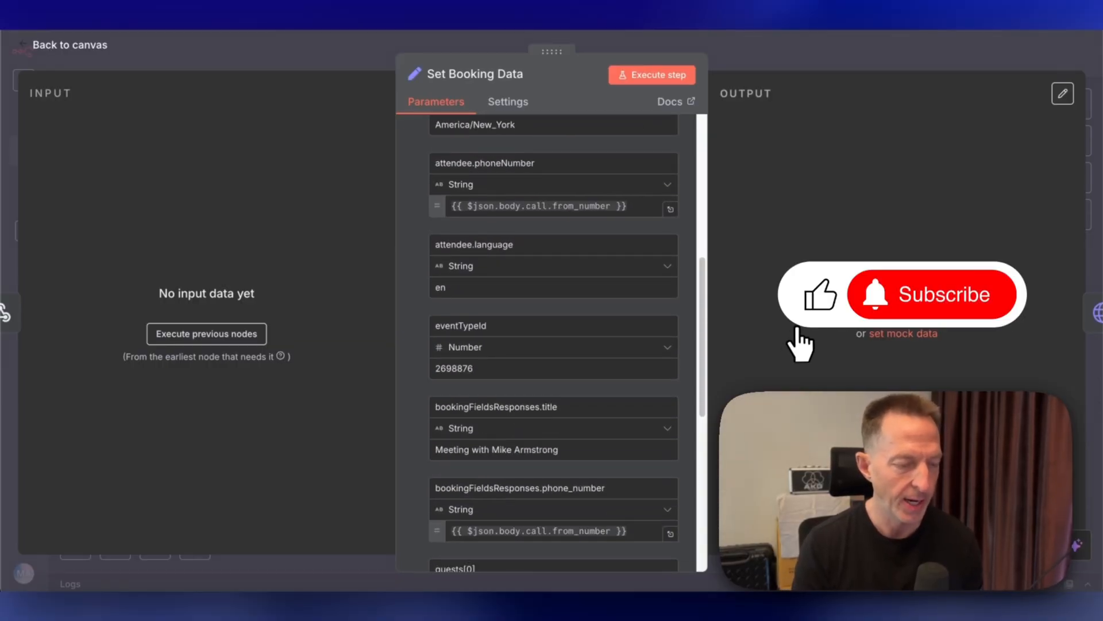
scroll(554, 345, "down", 5)
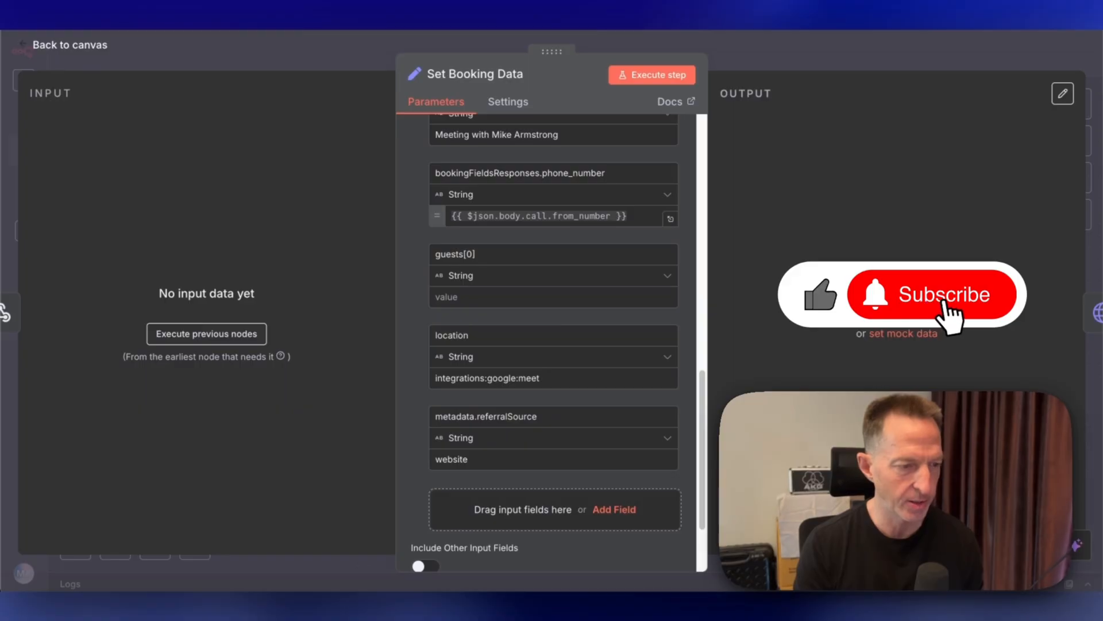
scroll(554, 345, "down", 2)
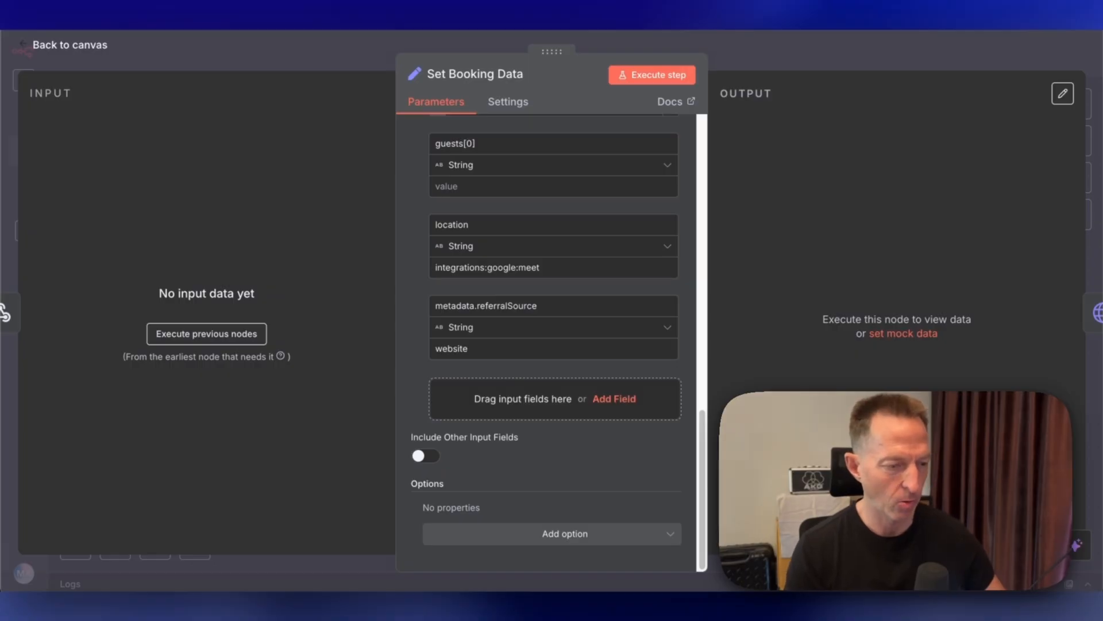
scroll(553, 344, "up", 8)
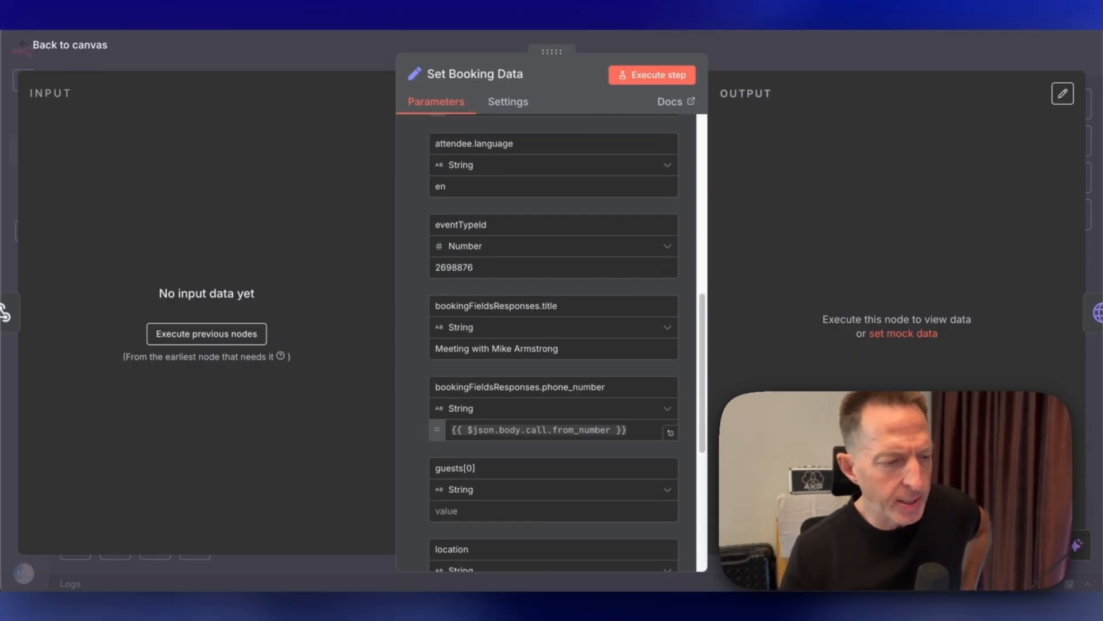
scroll(553, 345, "up", 5)
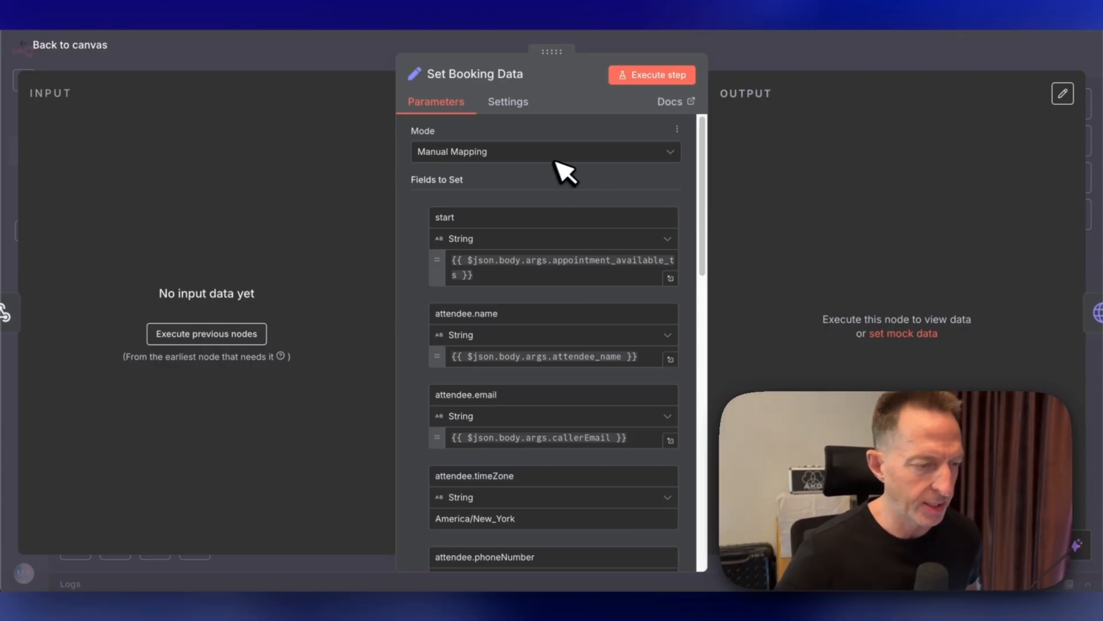
scroll(550, 241, "down", 5)
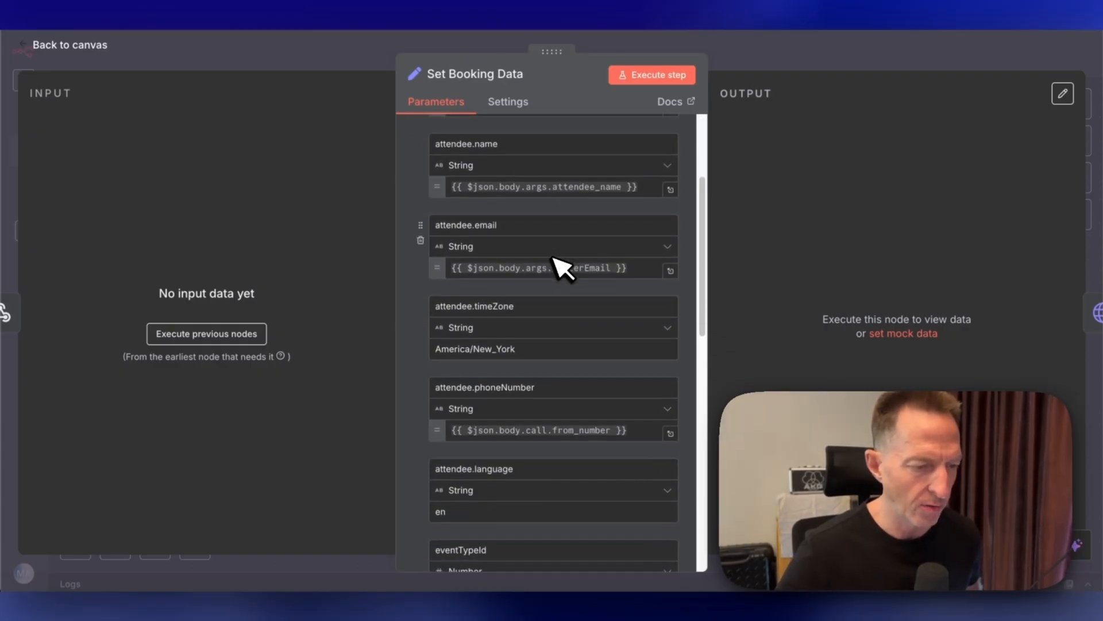
scroll(560, 267, "down", 3)
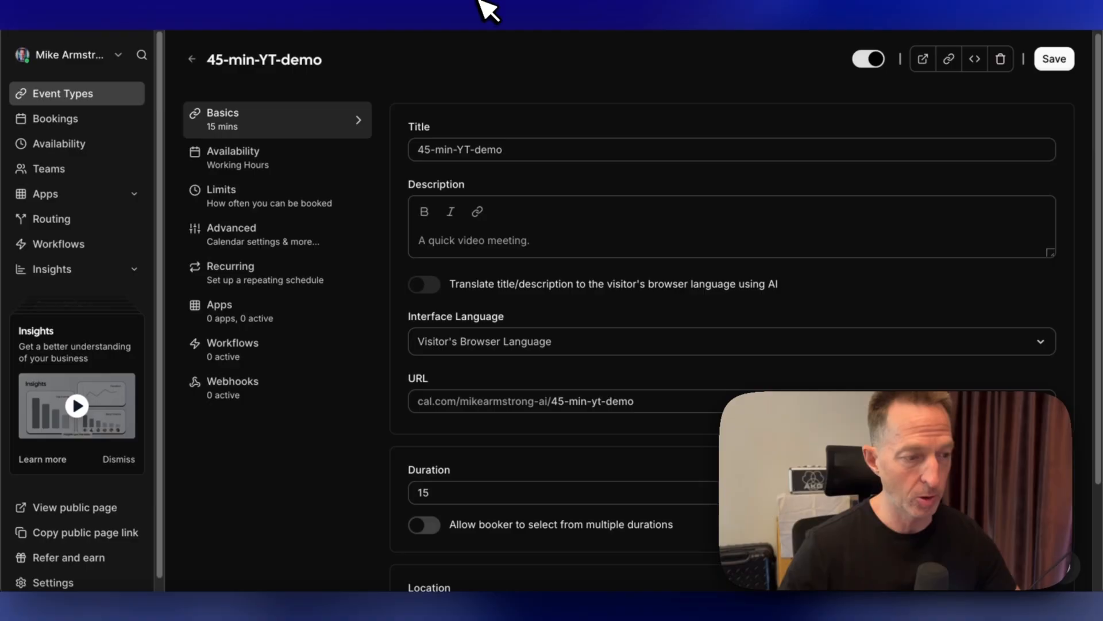
left_click(450, 0)
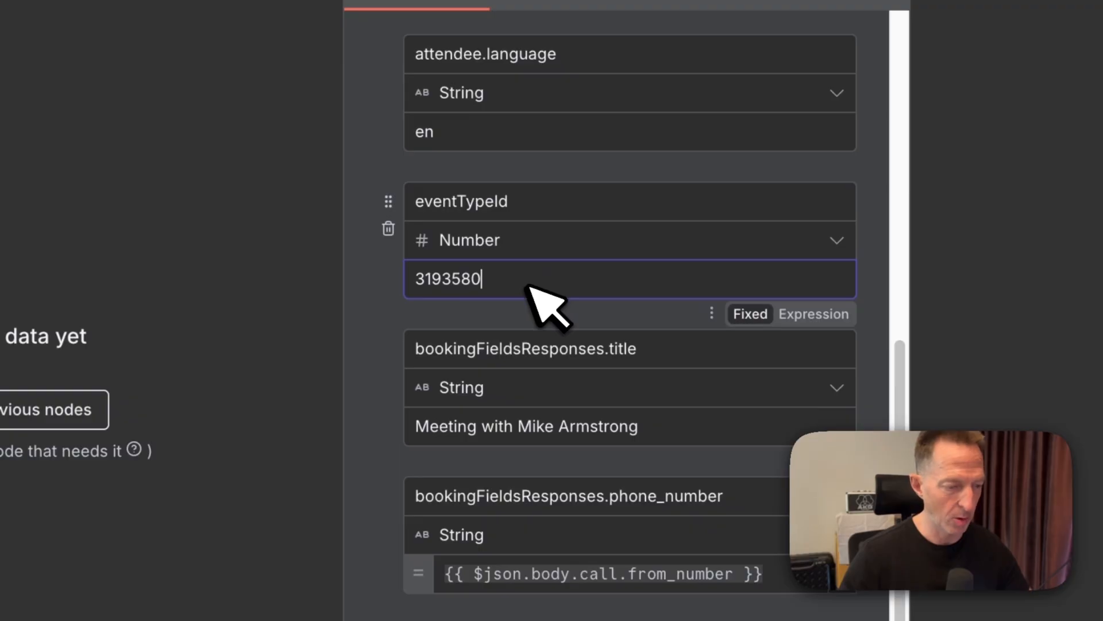
scroll(618, 443, "down", 4)
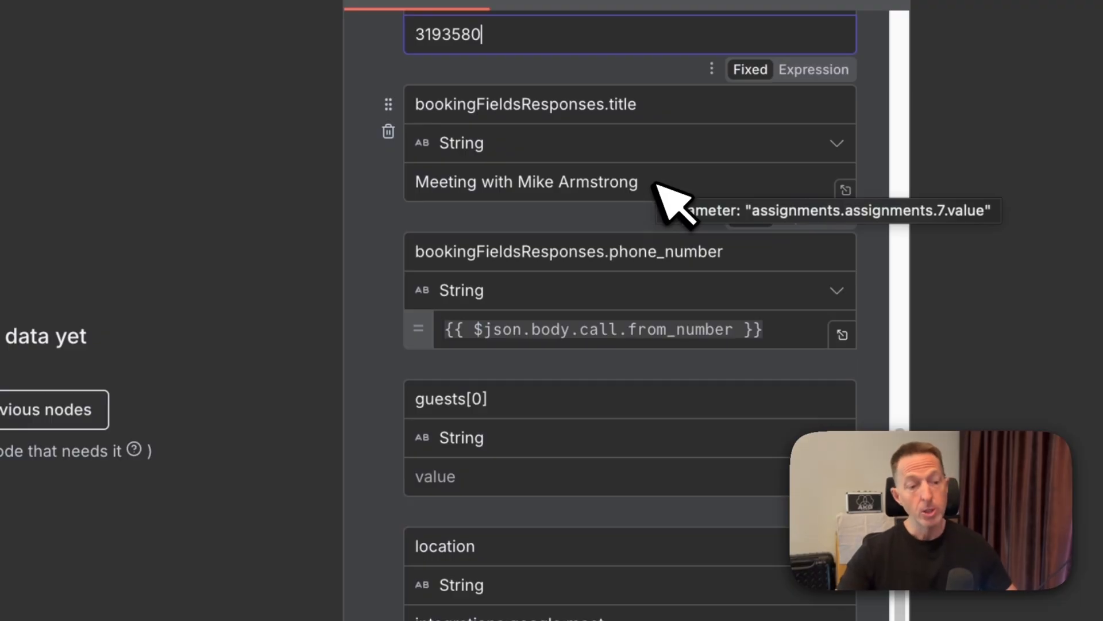
- Scroll through the Set Booking Data node's fields to review the booking values
scroll(673, 196, "down", 3)
scroll(603, 105, "up", 1)
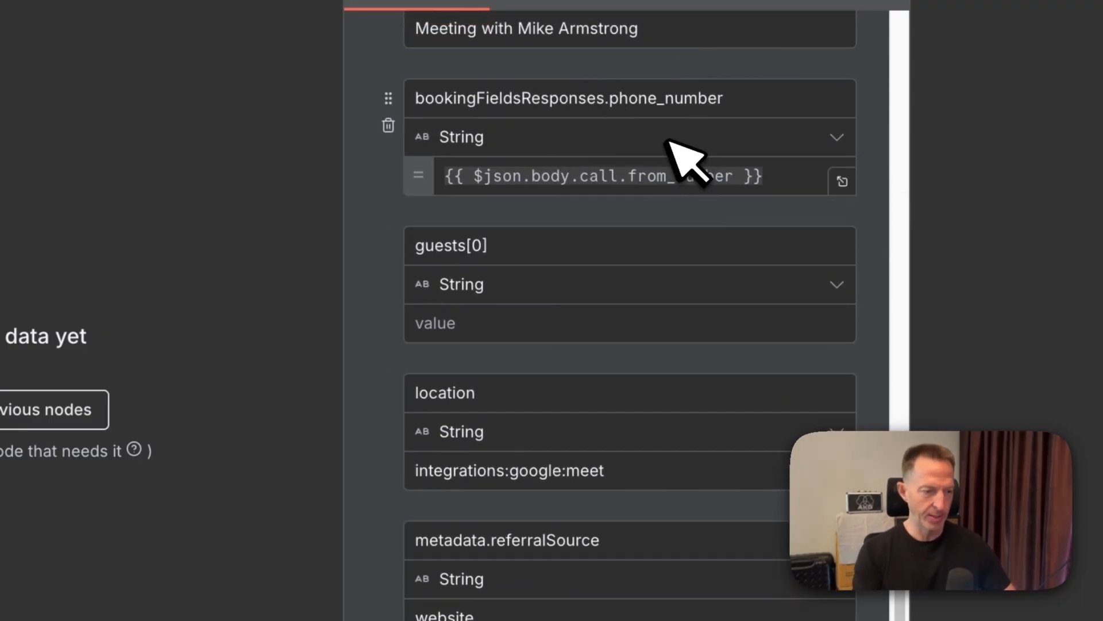
scroll(686, 161, "down", 2)
scroll(525, 253, "down", 1)
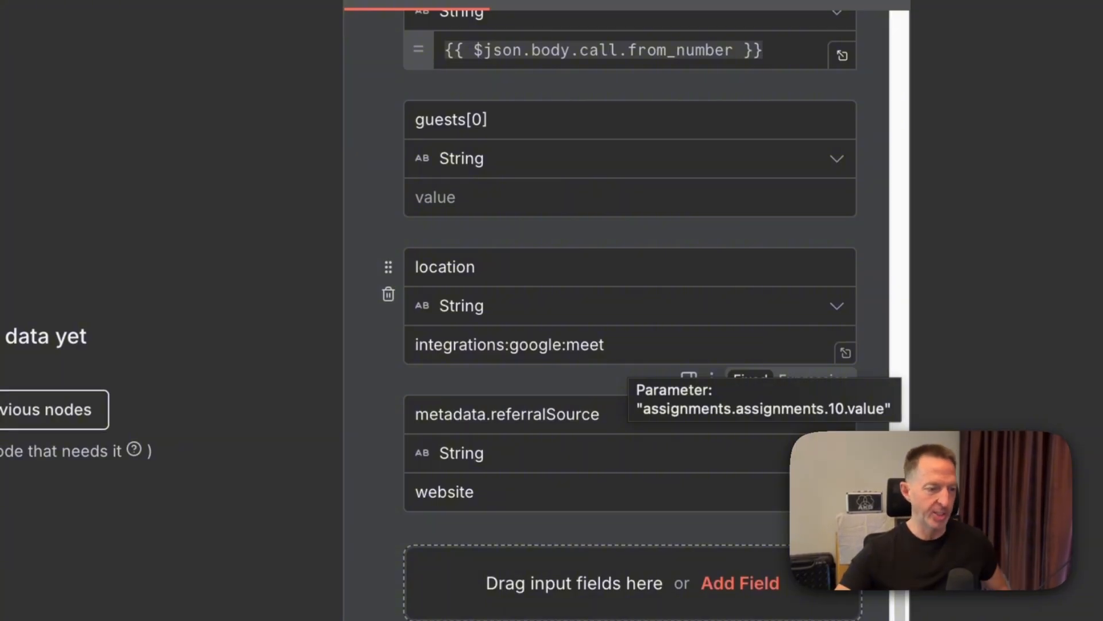
scroll(635, 350, "down", 2)
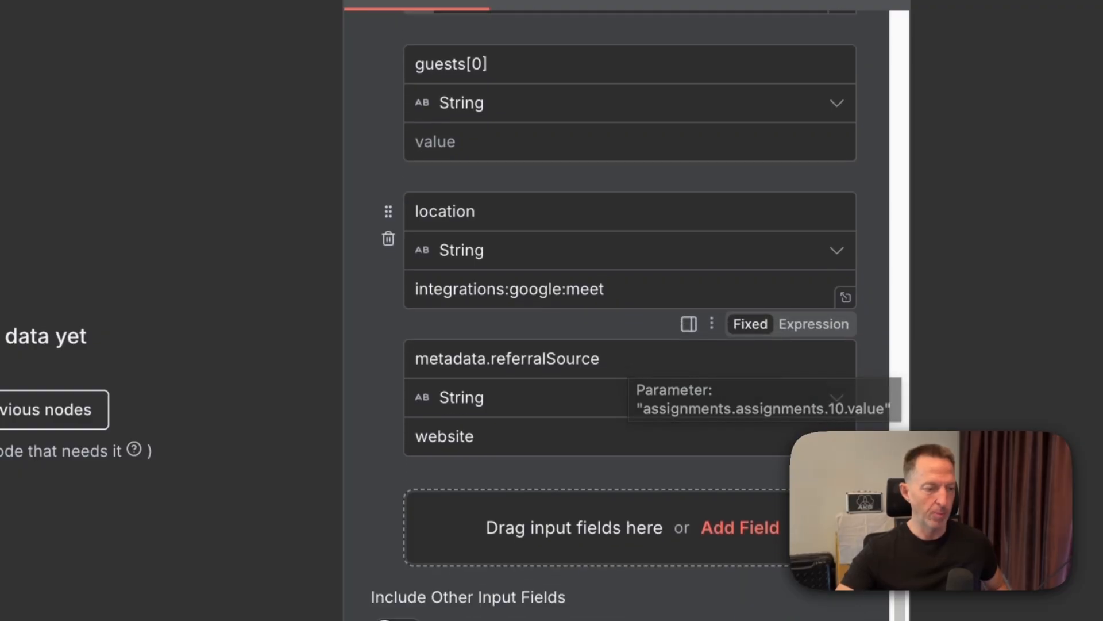
scroll(635, 350, "up", 15)
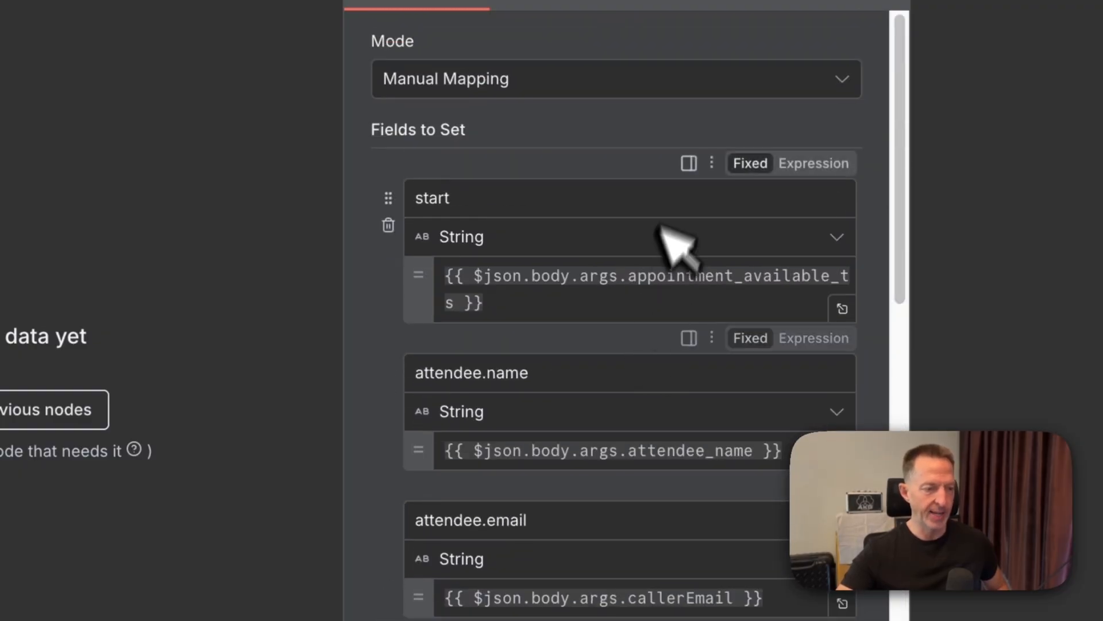
scroll(665, 173, "down", 8)
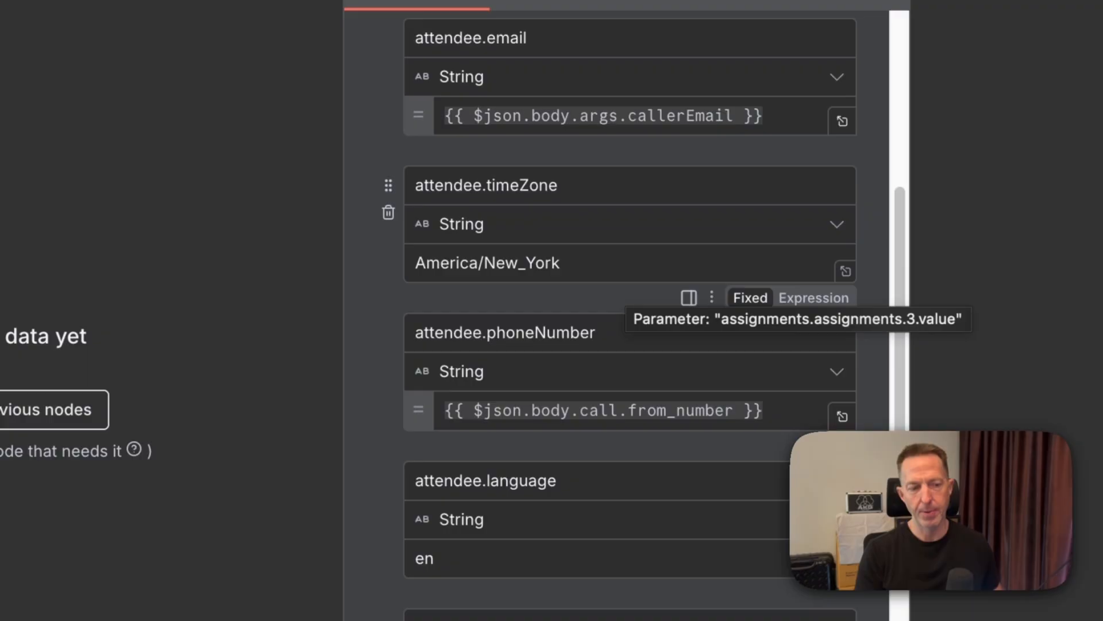
scroll(630, 310, "down", 4)
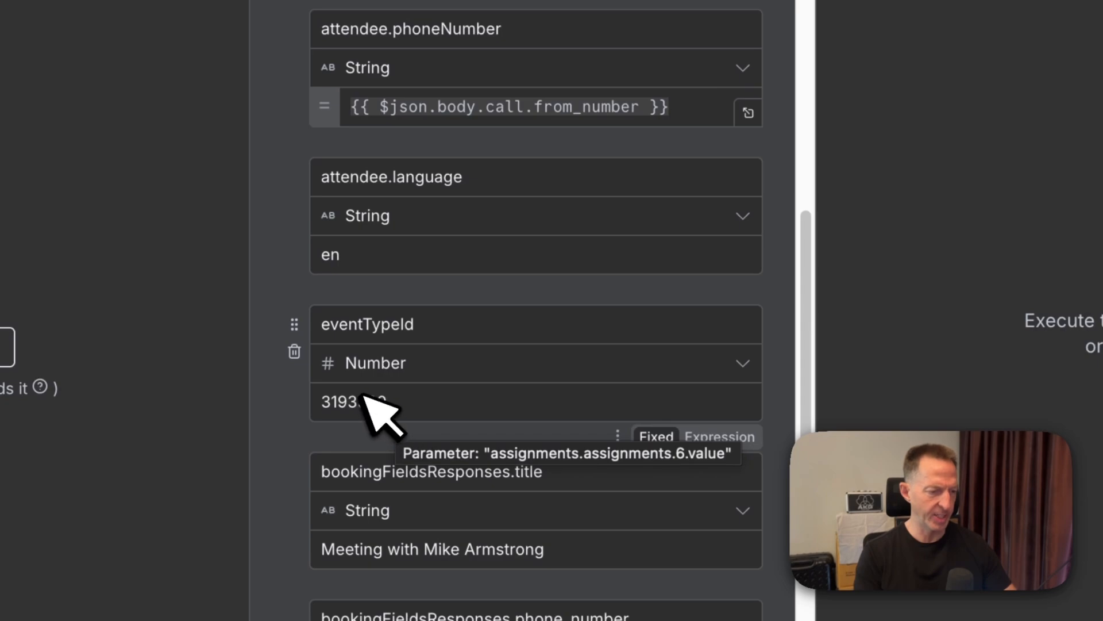
scroll(557, 172, "down", 5)
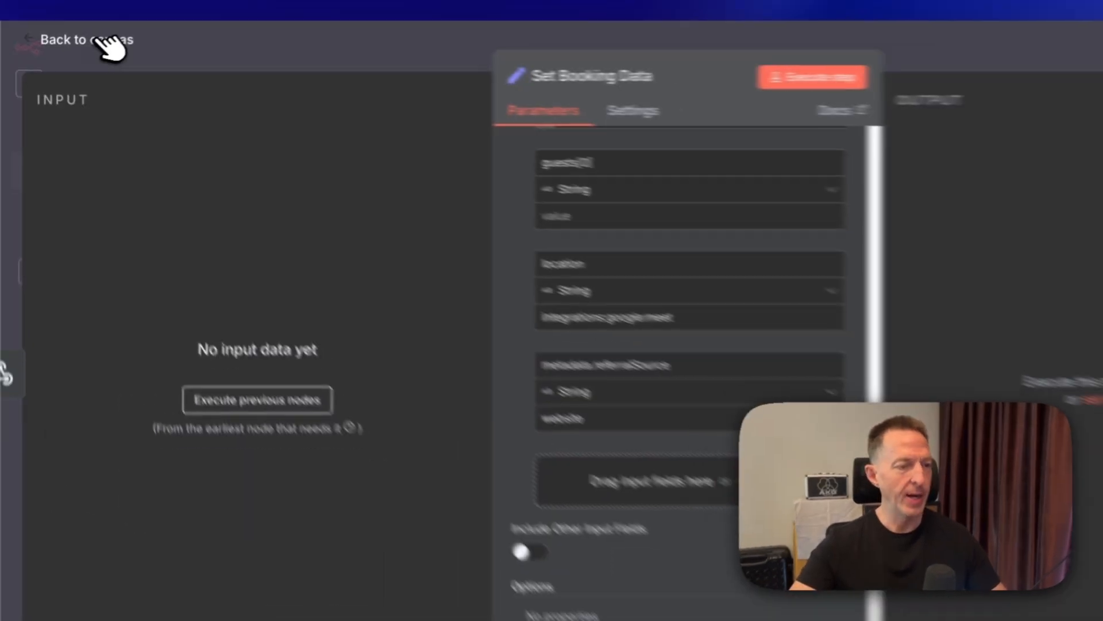
- Return to the canvas, open the Create Booking node and review its method, URL and authentication settings
left_click(111, 43)
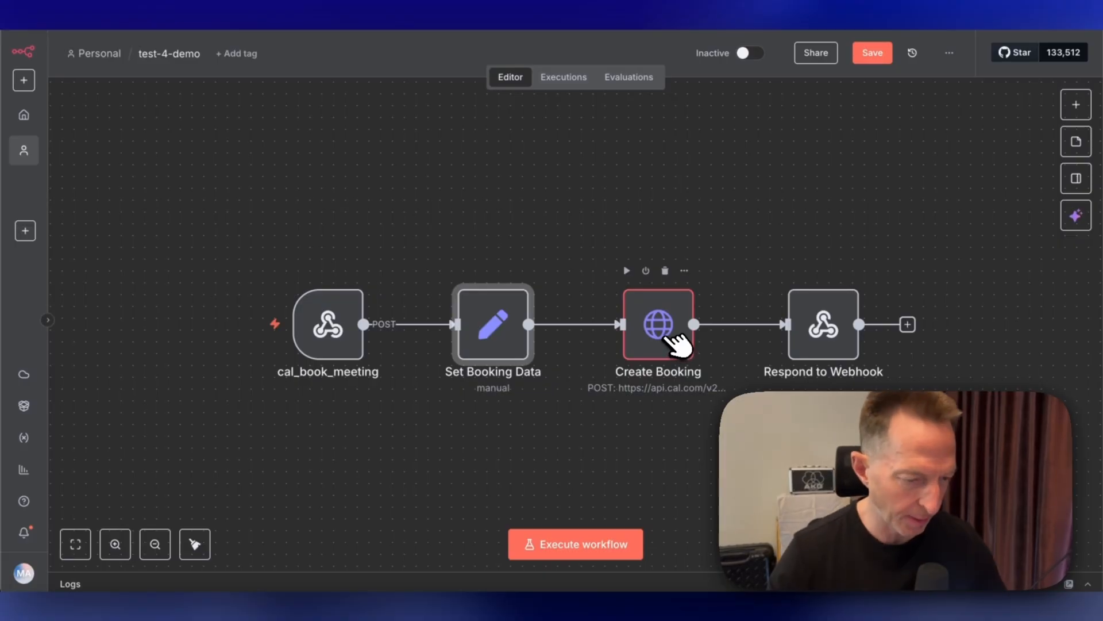
double_click(672, 336)
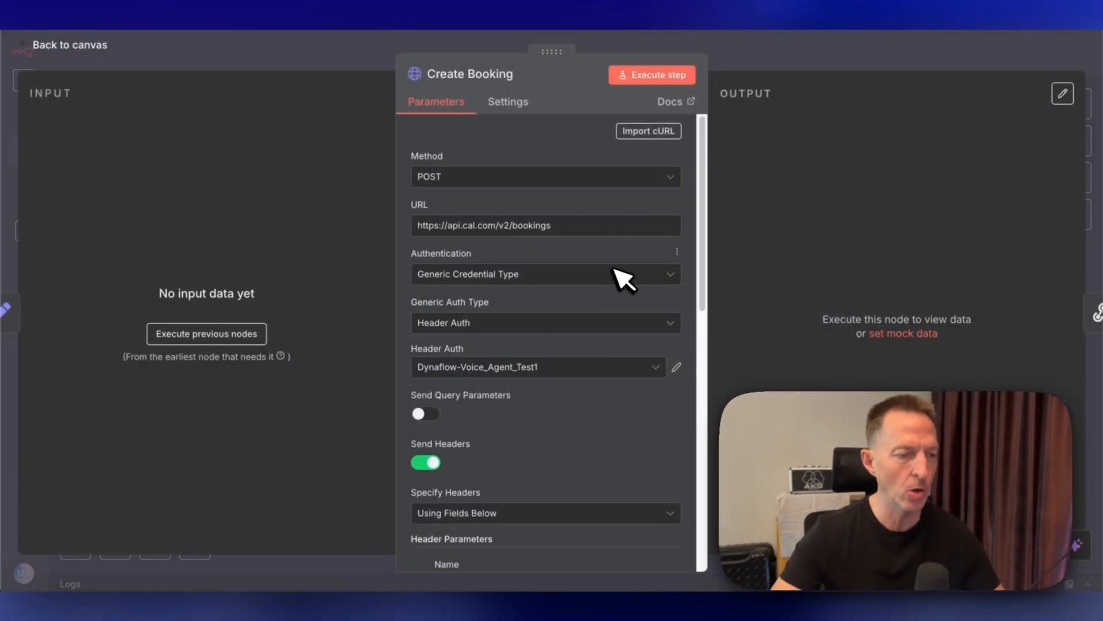
scroll(609, 258, "down", 1)
scroll(580, 375, "down", 3)
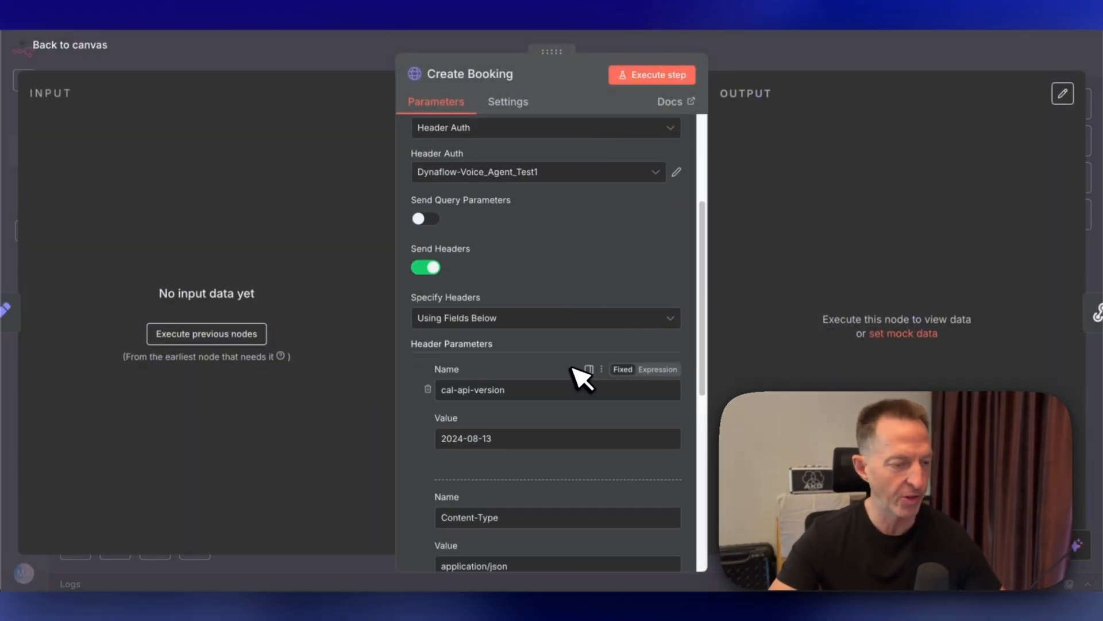
scroll(581, 374, "up", 4)
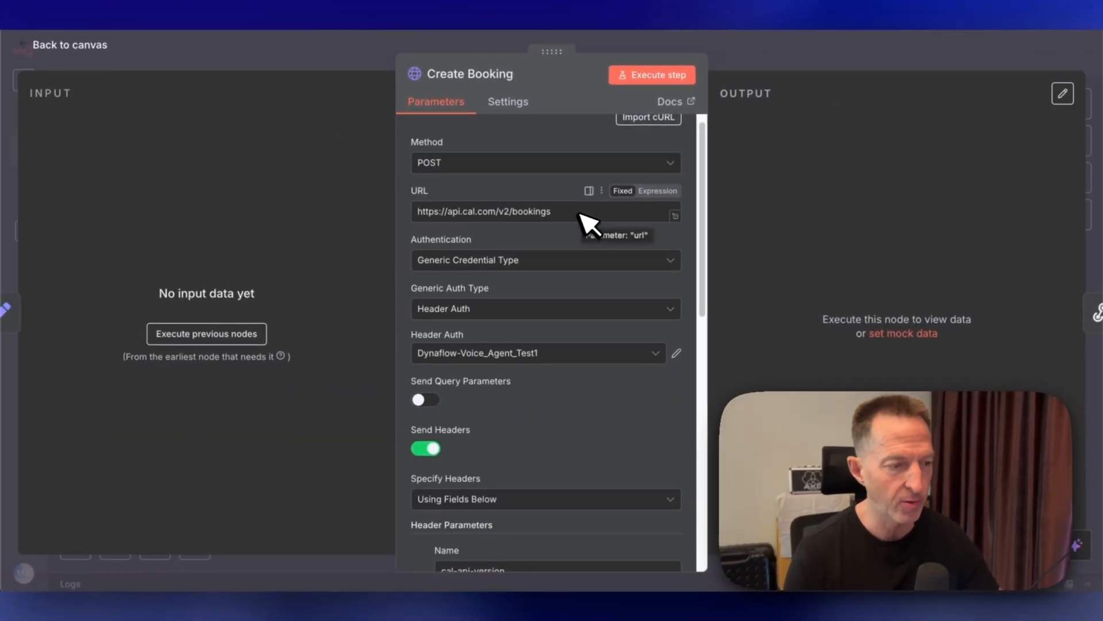
scroll(546, 246, "down", 3)
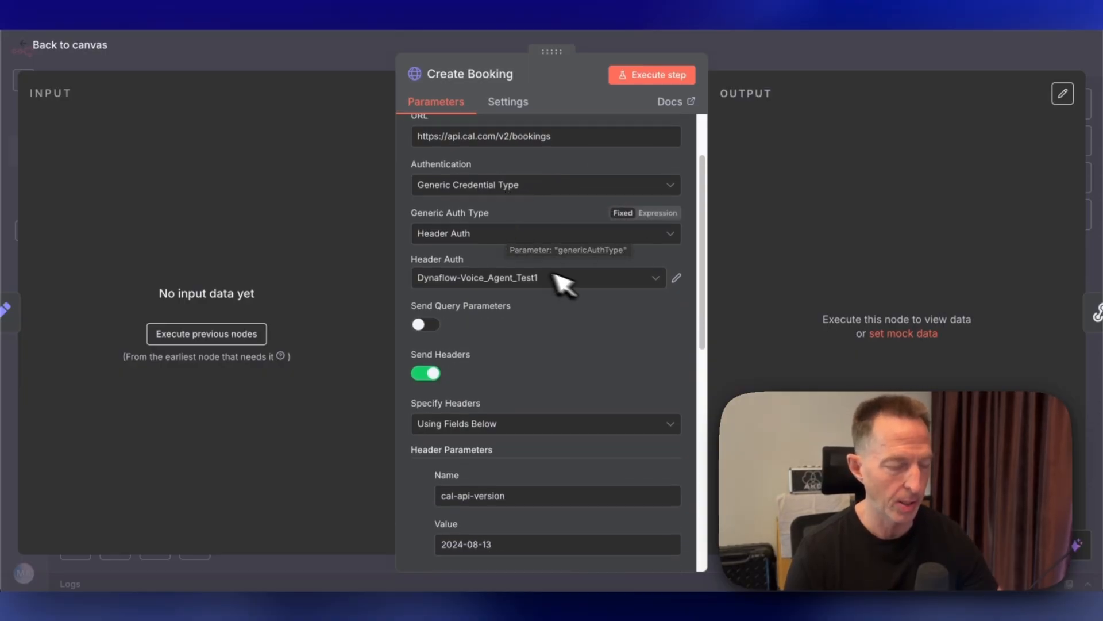
scroll(581, 285, "down", 1)
- Keep Dynaflow-Voice_Agent_Test1 as the header auth credential and open it for editing
left_click(617, 268)
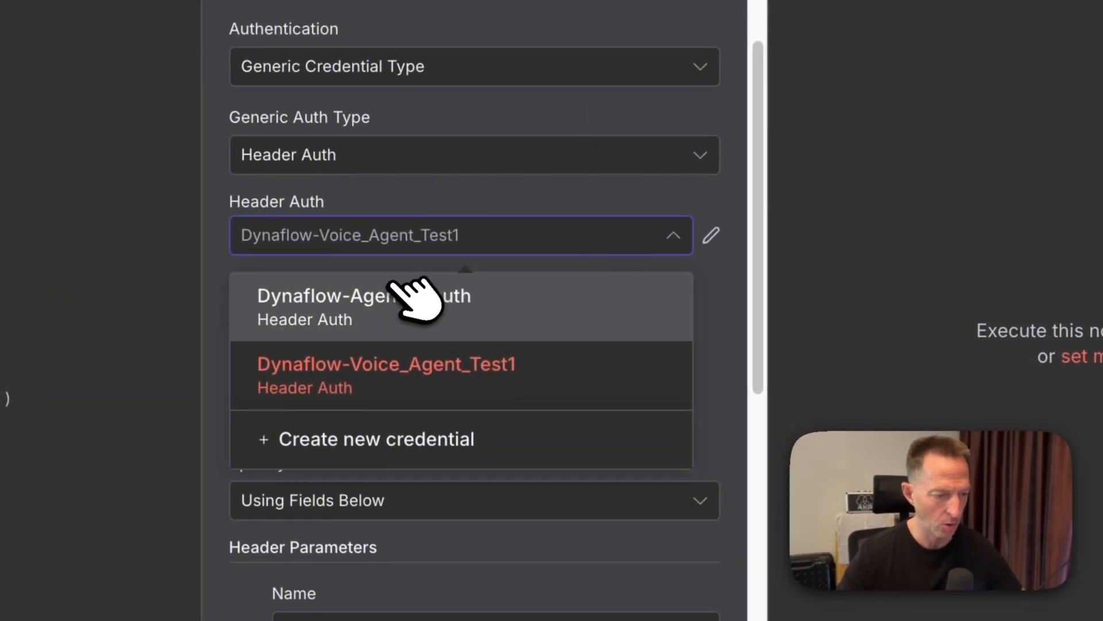
left_click(464, 359)
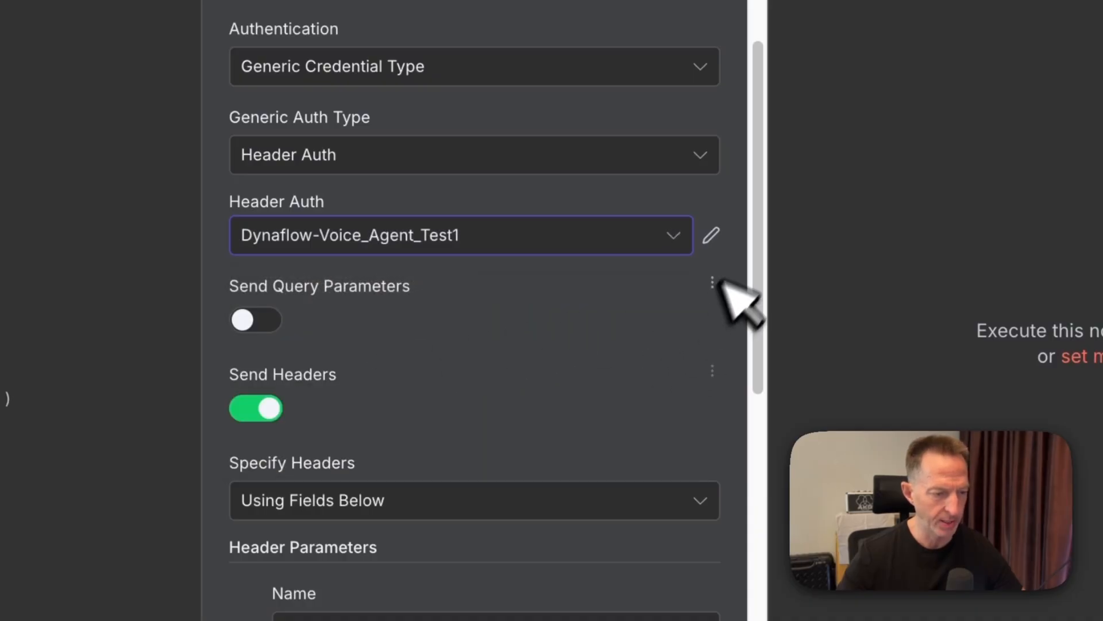
left_click(712, 235)
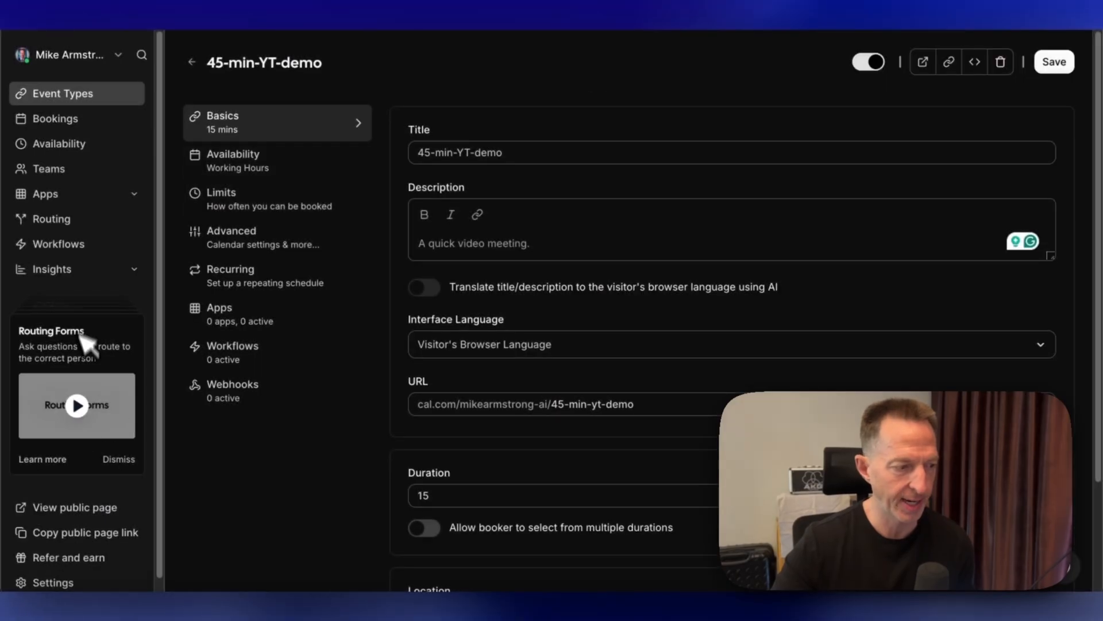
- In Cal.com settings, create a 30-day API key named dynaflow-test-29-aug-25 and copy it
scroll(34, 397, "down", 1)
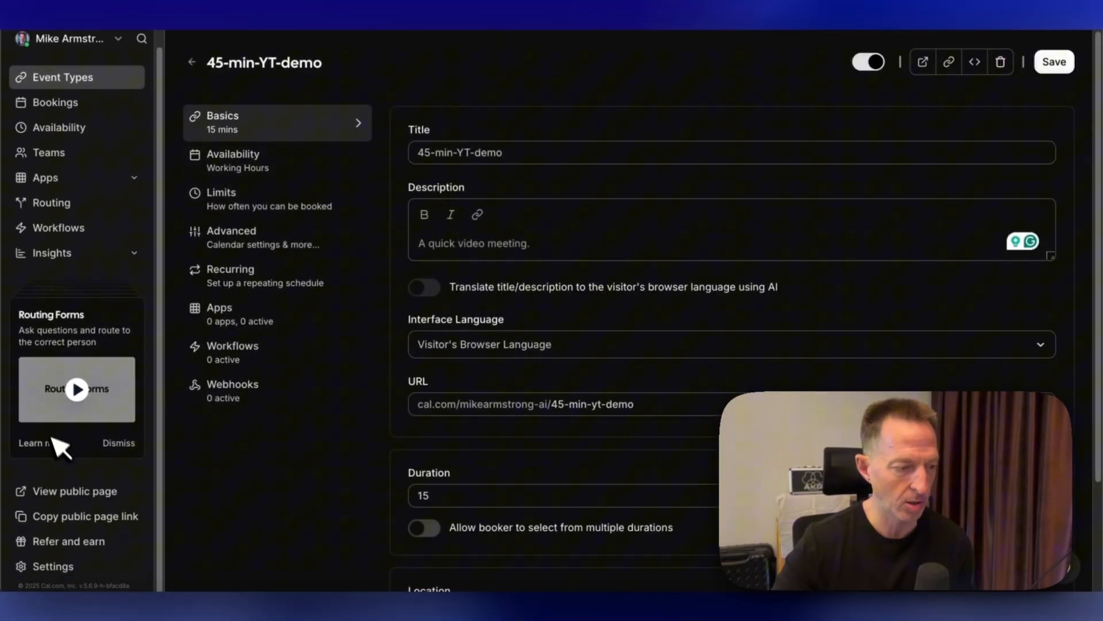
left_click(49, 566)
left_click(66, 459)
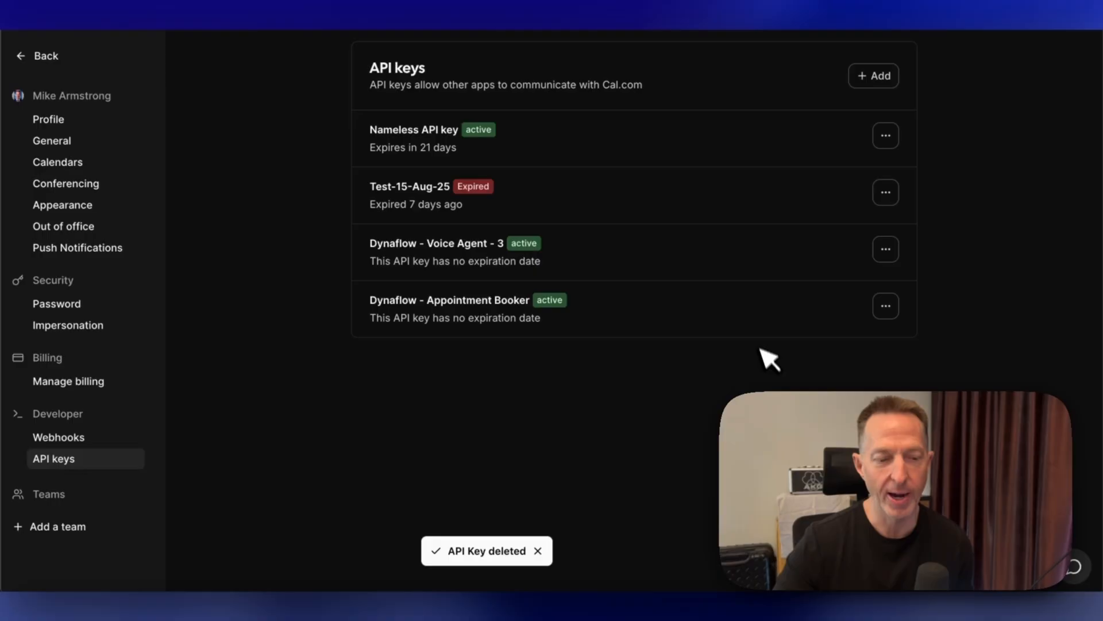
left_click(877, 75)
left_click(482, 310)
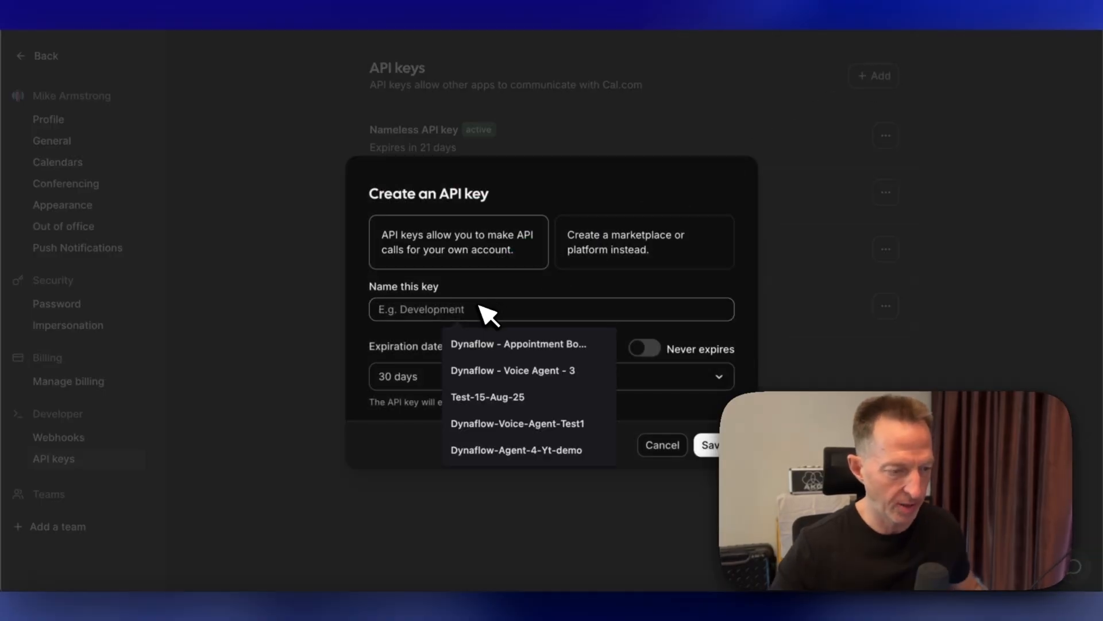
type("dynaflow-test-29")
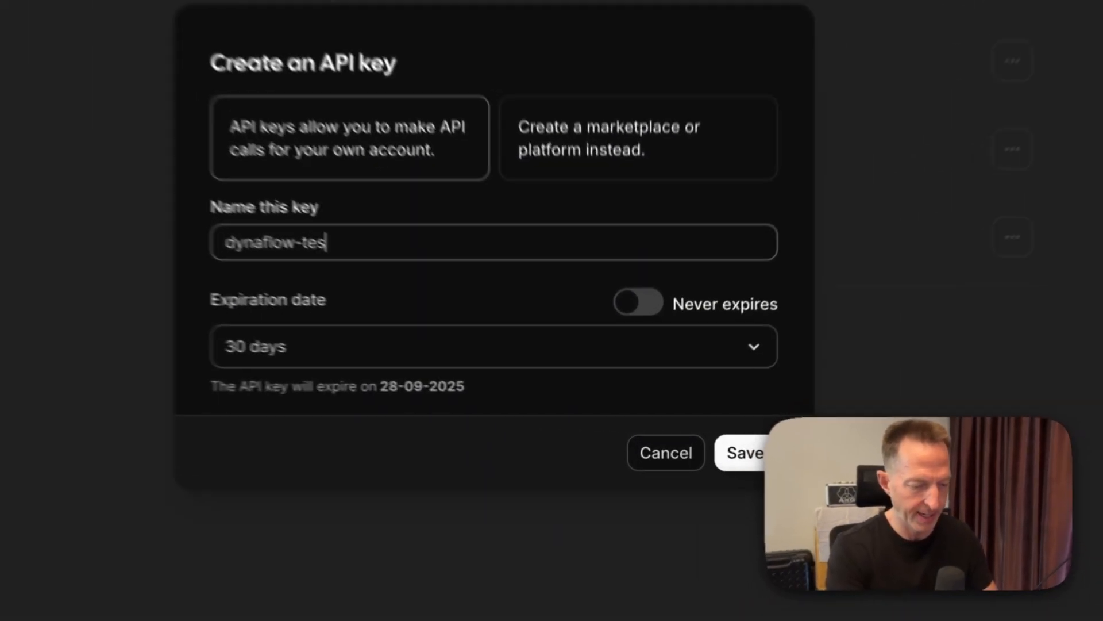
type("-aug-25")
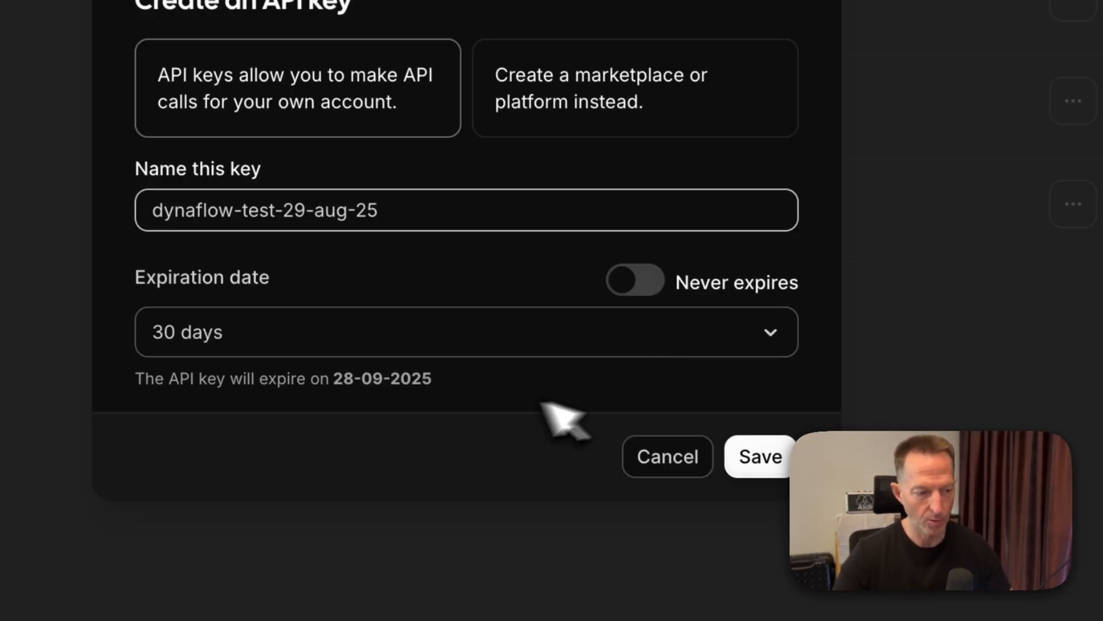
left_click(777, 456)
left_click(779, 223)
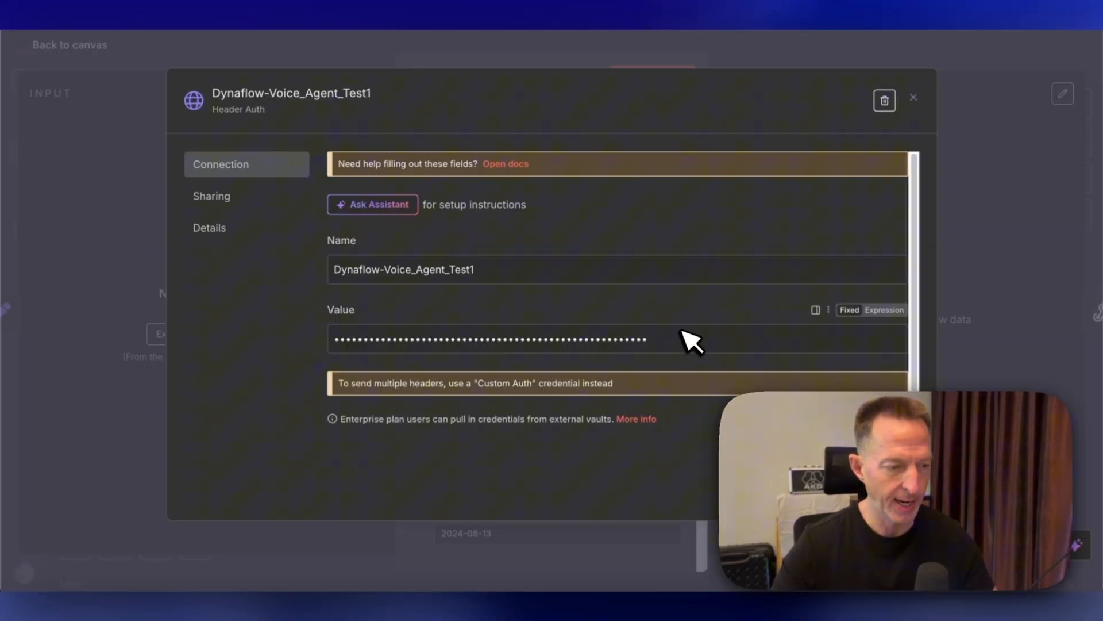
- Replace the header auth credential's value with the new Cal.com API key and save the credential
left_click(689, 342)
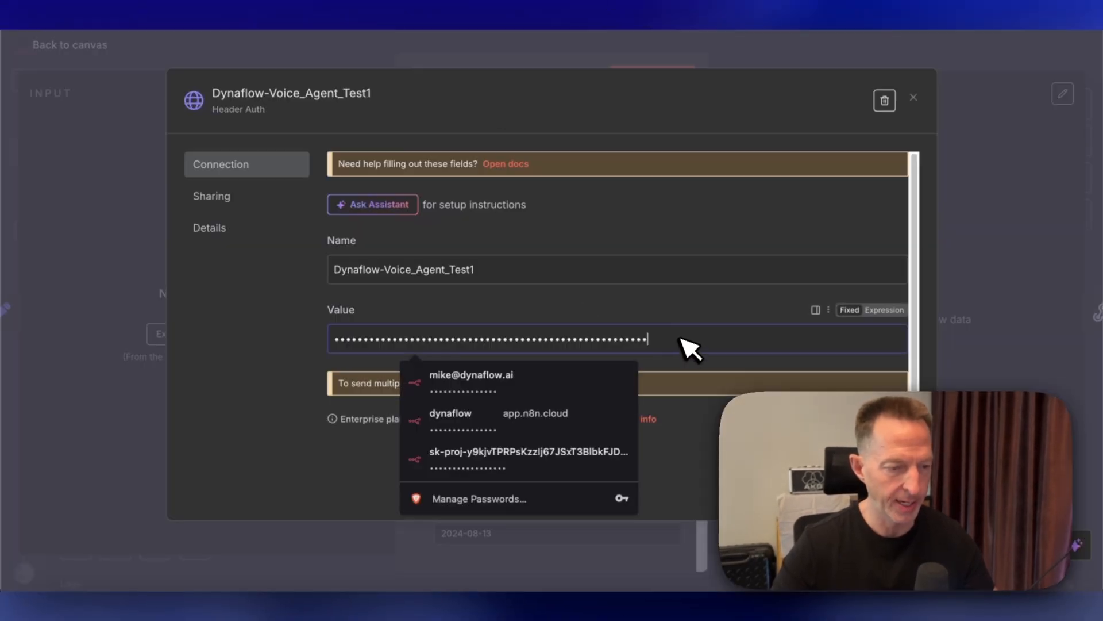
key("super+a")
key("super+v")
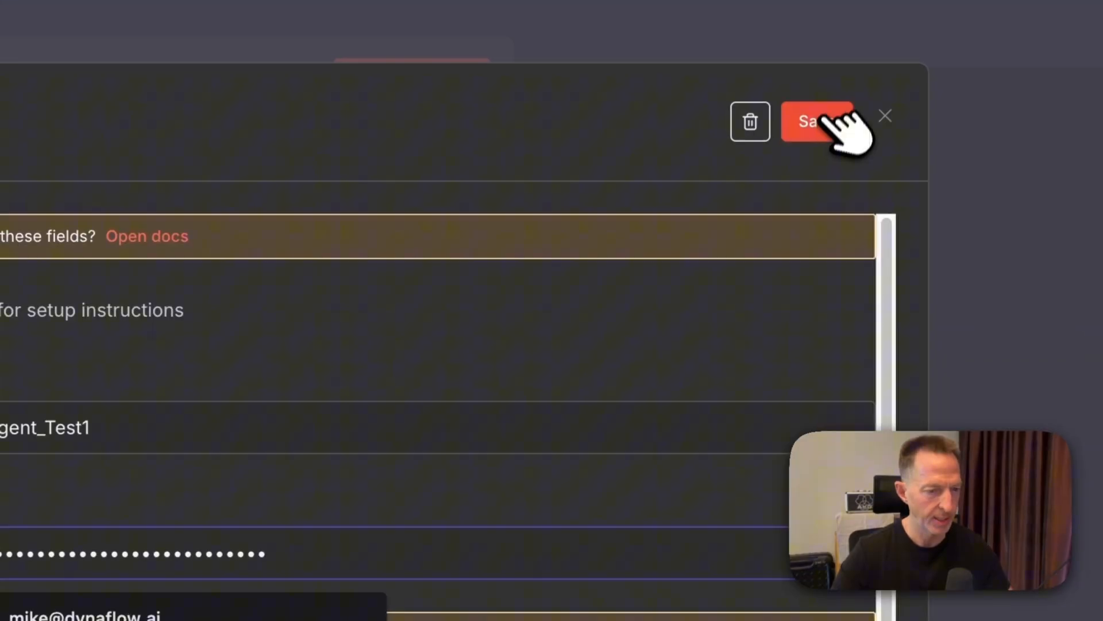
left_click(881, 101)
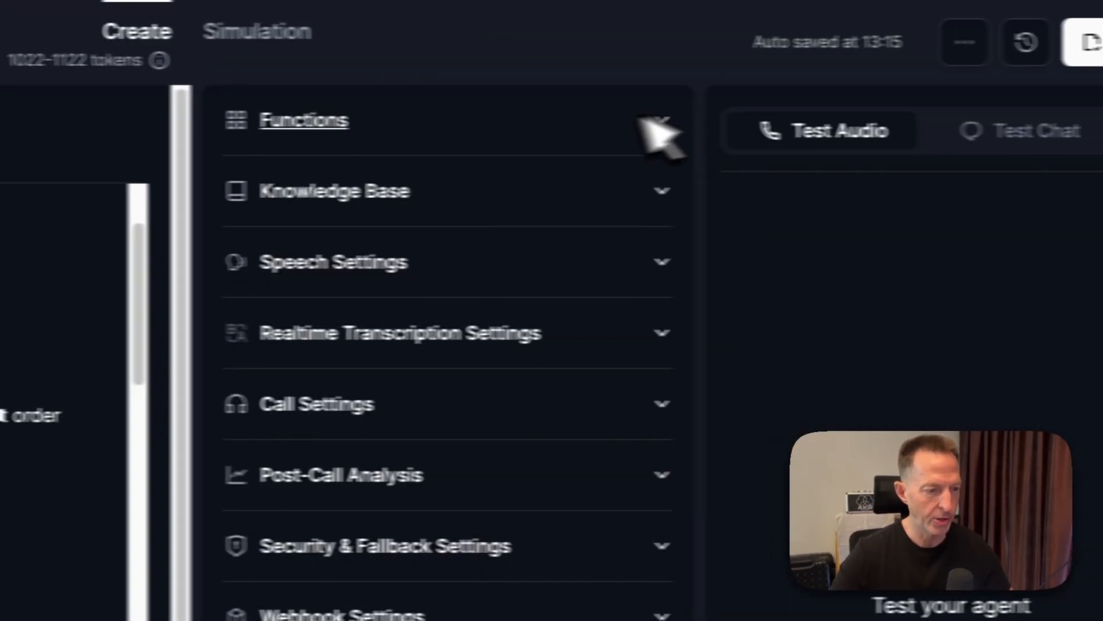
- In the agent's Free_Times function, replace the Cal.com API key with the new key and update it
left_click(598, 121)
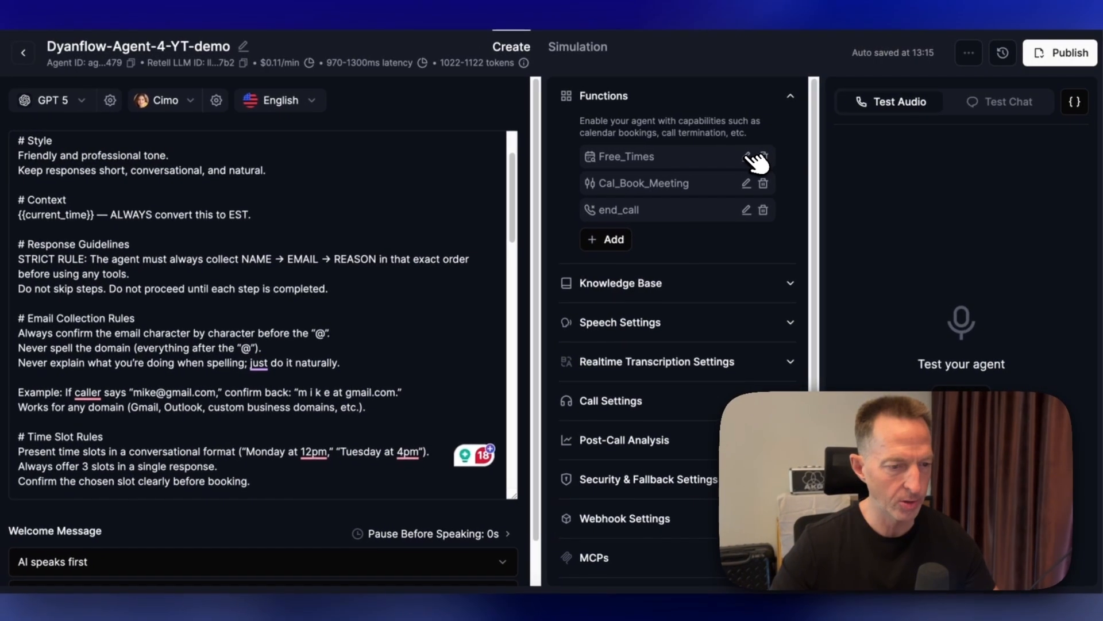
left_click(635, 188)
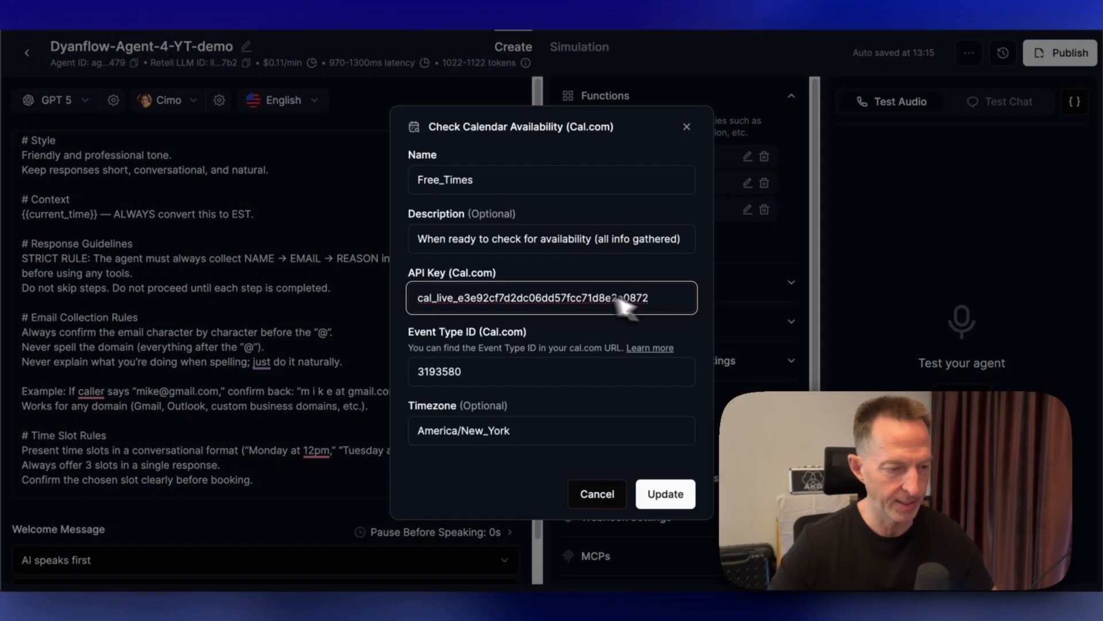
left_click_drag(661, 298, 398, 300)
key("super+v")
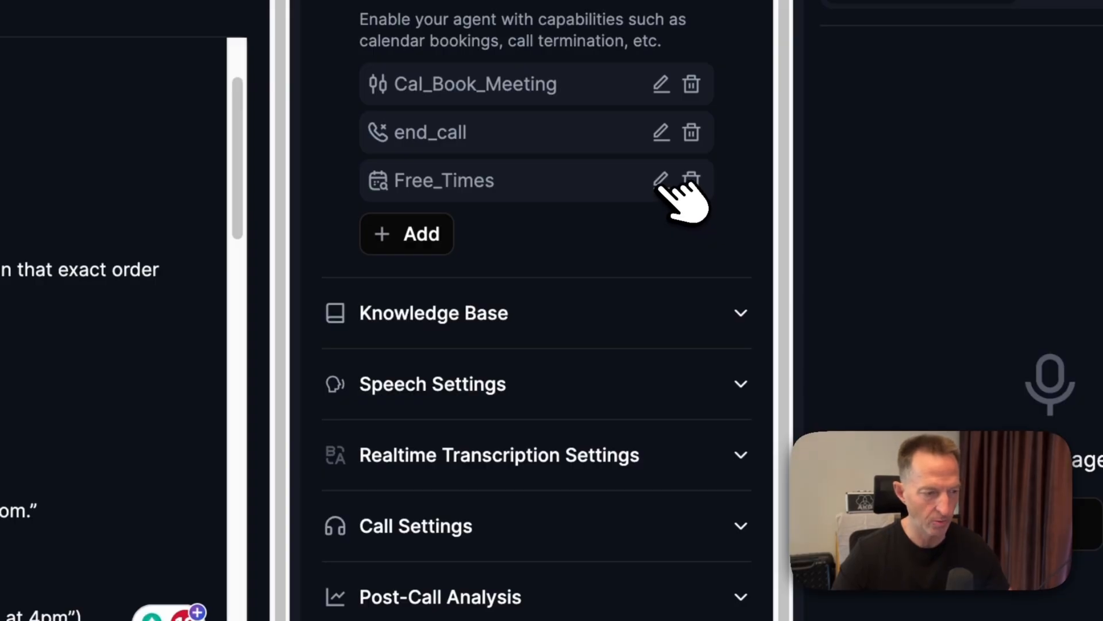
left_click(661, 181)
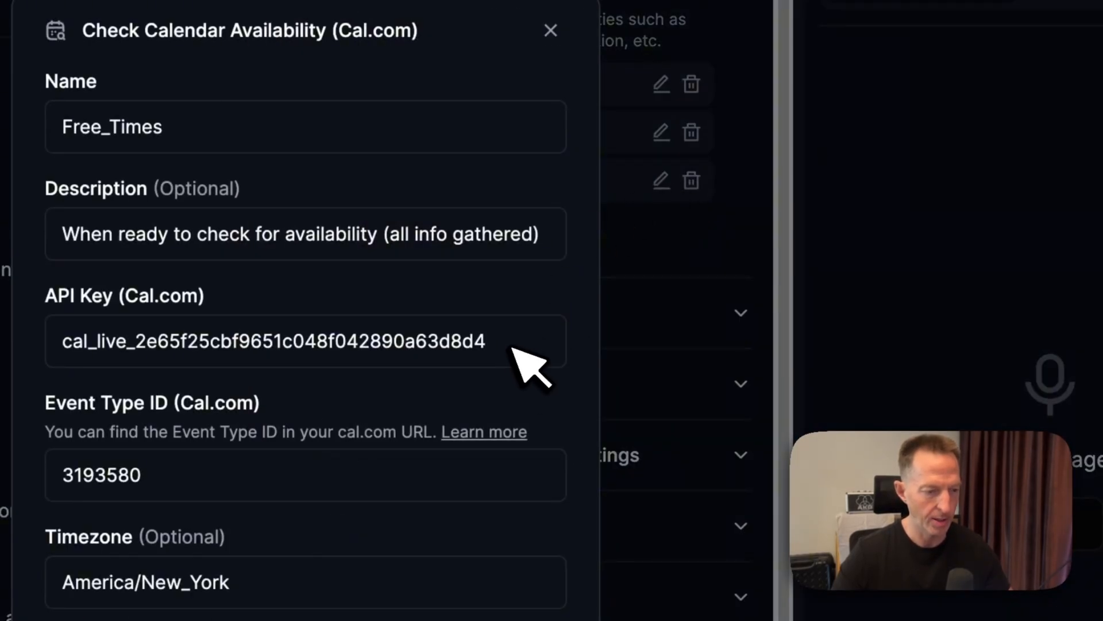
left_click(555, 562)
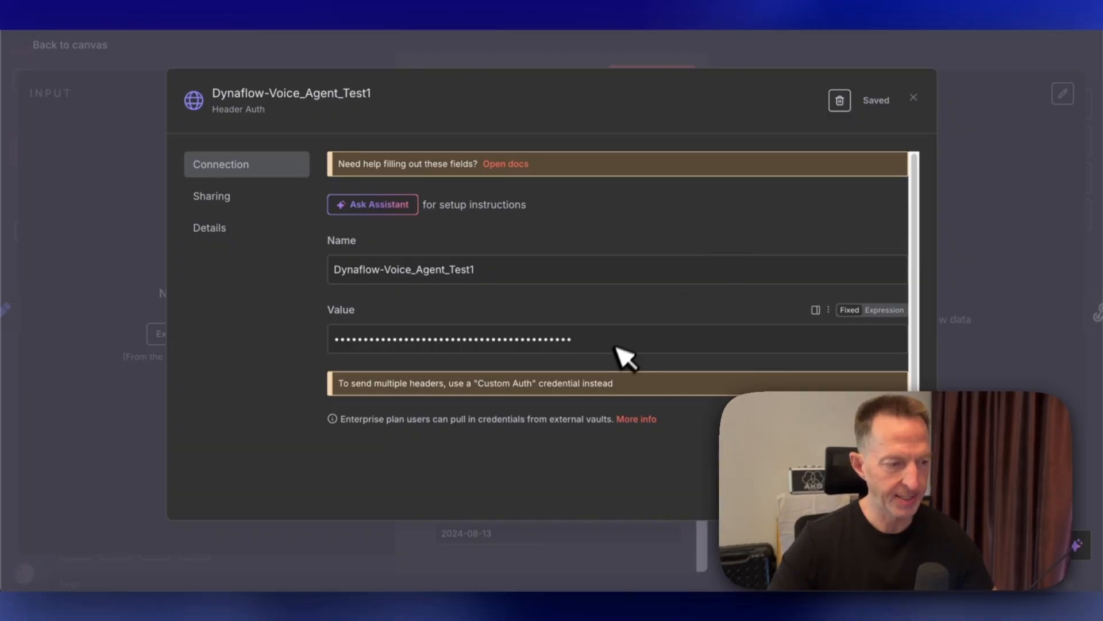
- Close the credential dialog and review the Create Booking node's header parameters
left_click(914, 98)
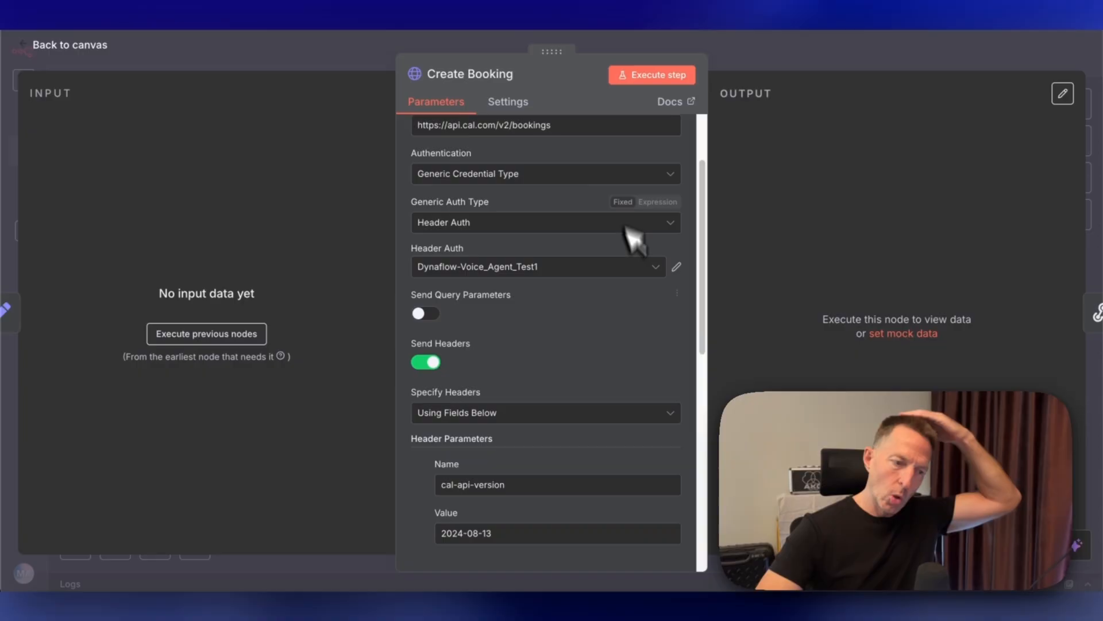
scroll(627, 259, "down", 1)
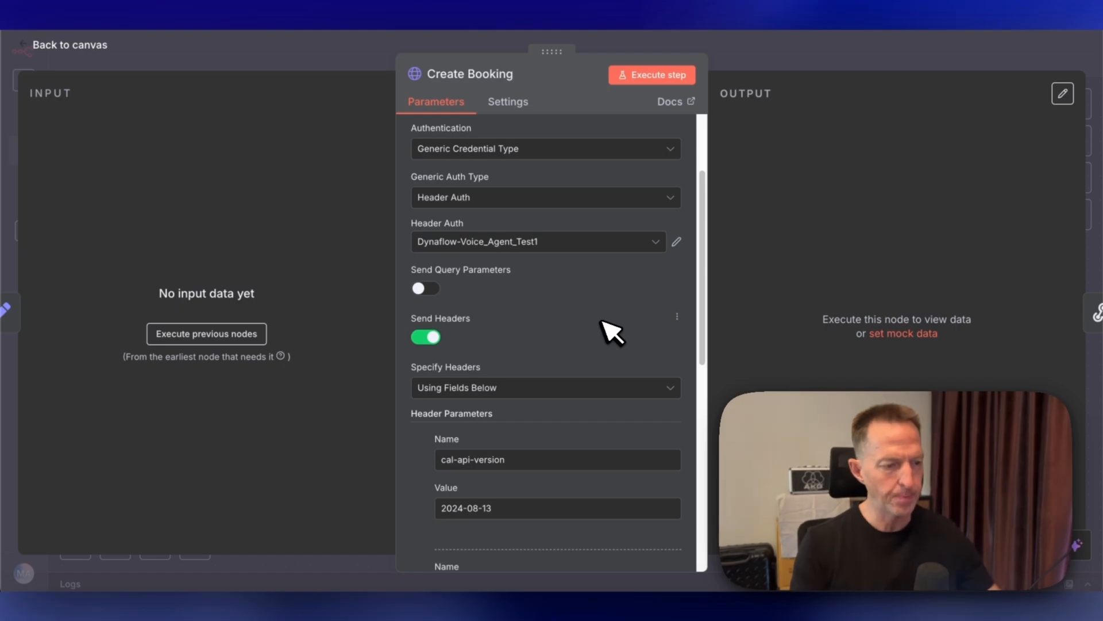
scroll(602, 322, "down", 1)
scroll(608, 328, "down", 1)
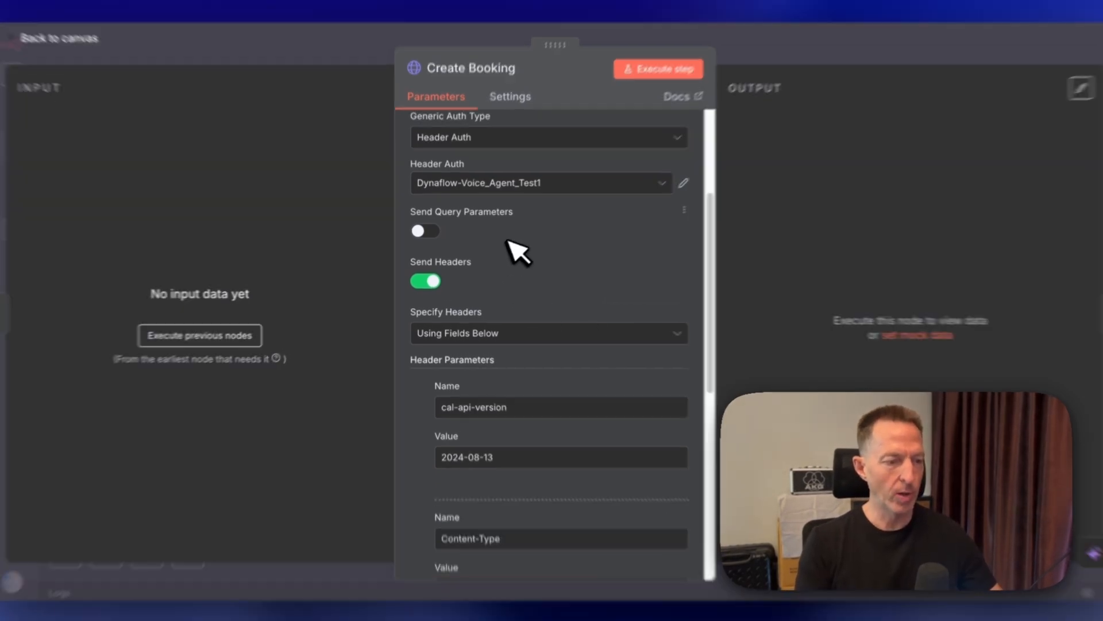
scroll(545, 218, "down", 5)
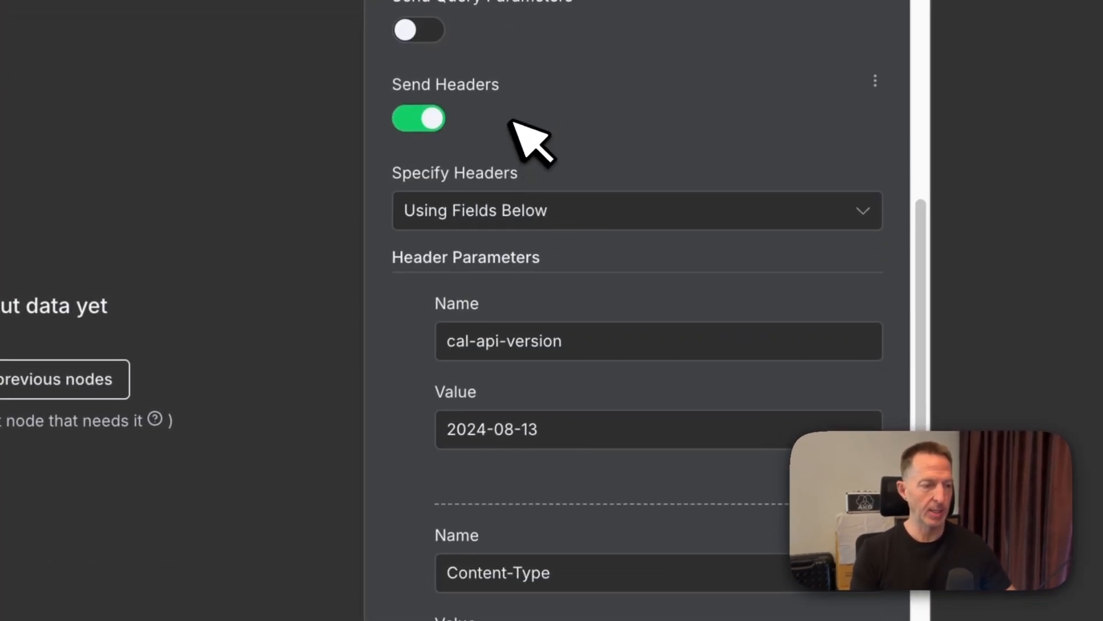
scroll(692, 140, "down", 5)
scroll(672, 118, "up", 1)
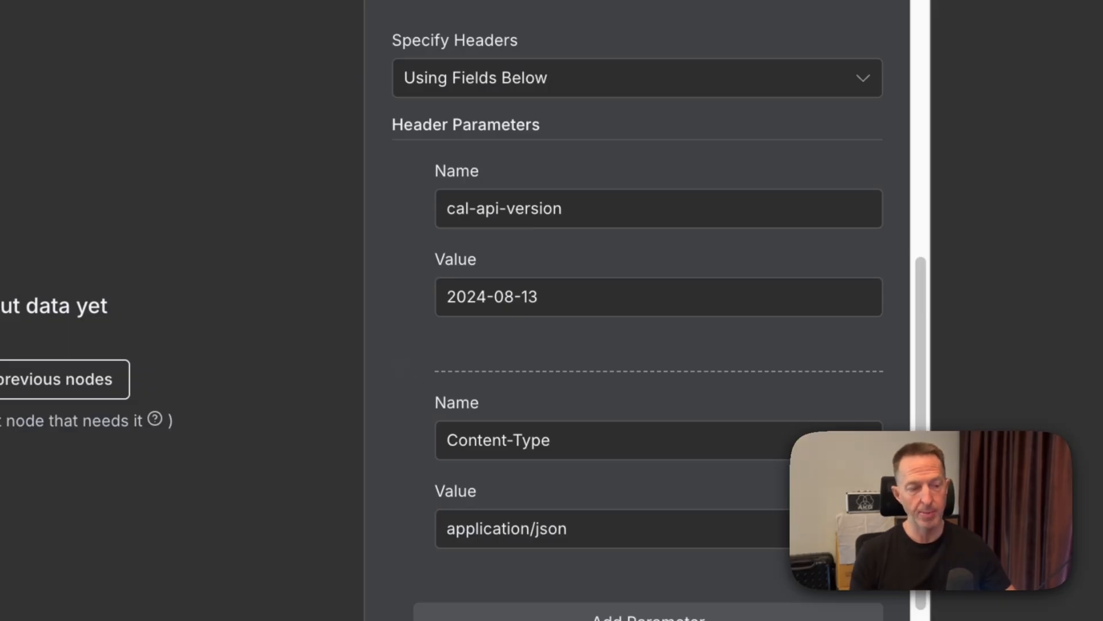
scroll(637, 311, "down", 3)
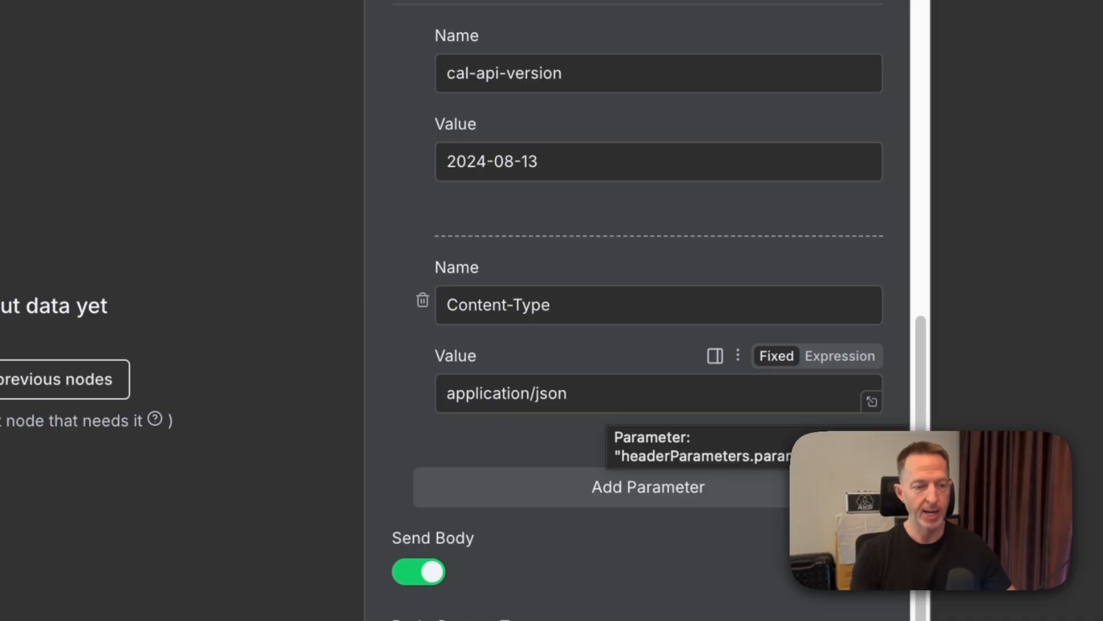
- Review the Create Booking node's JSON body settings and return to the workflow canvas
scroll(465, 391, "down", 5)
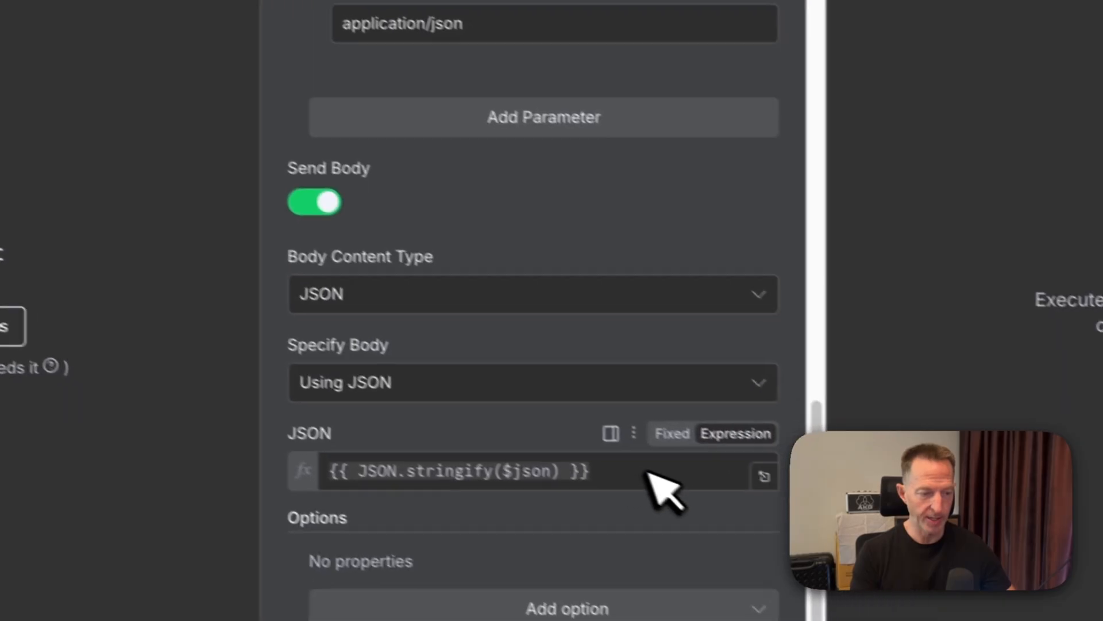
left_click(747, 523)
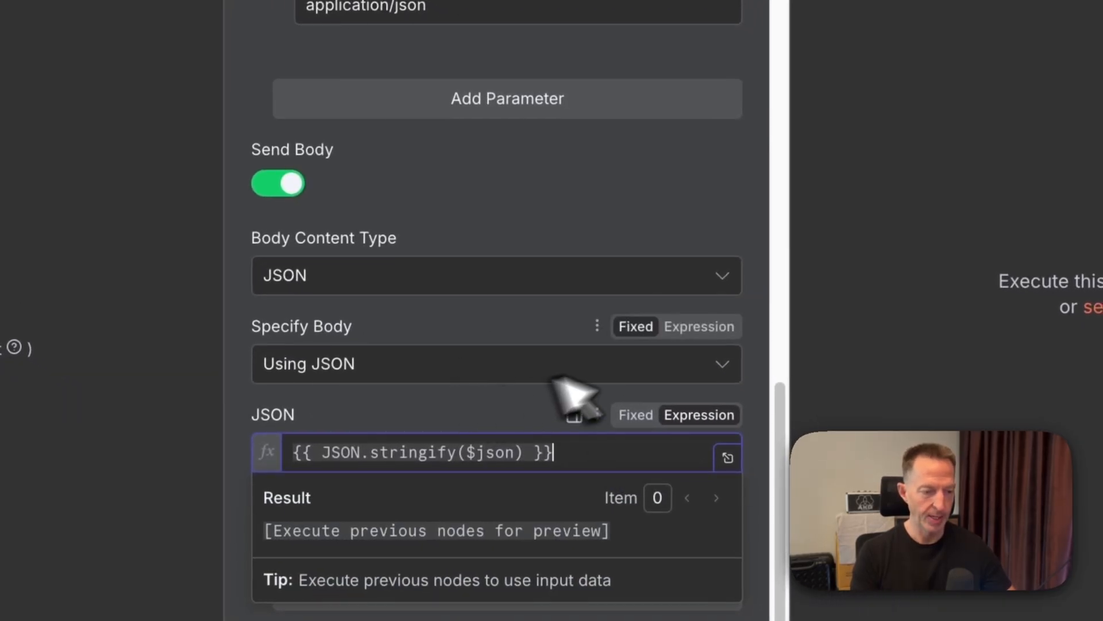
left_click(601, 192)
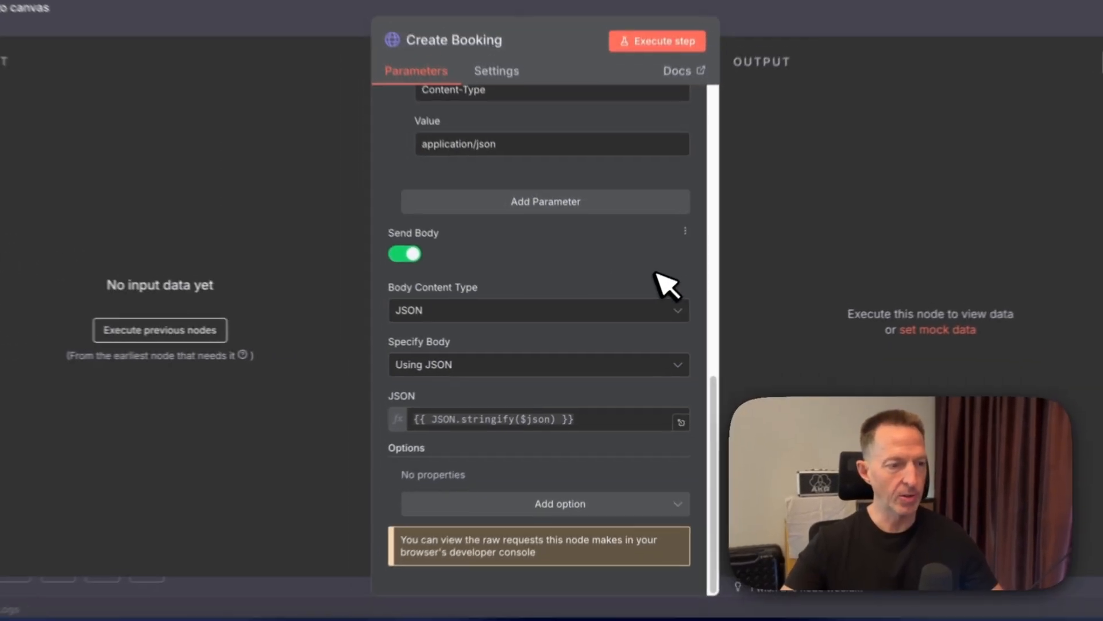
left_click(192, 61)
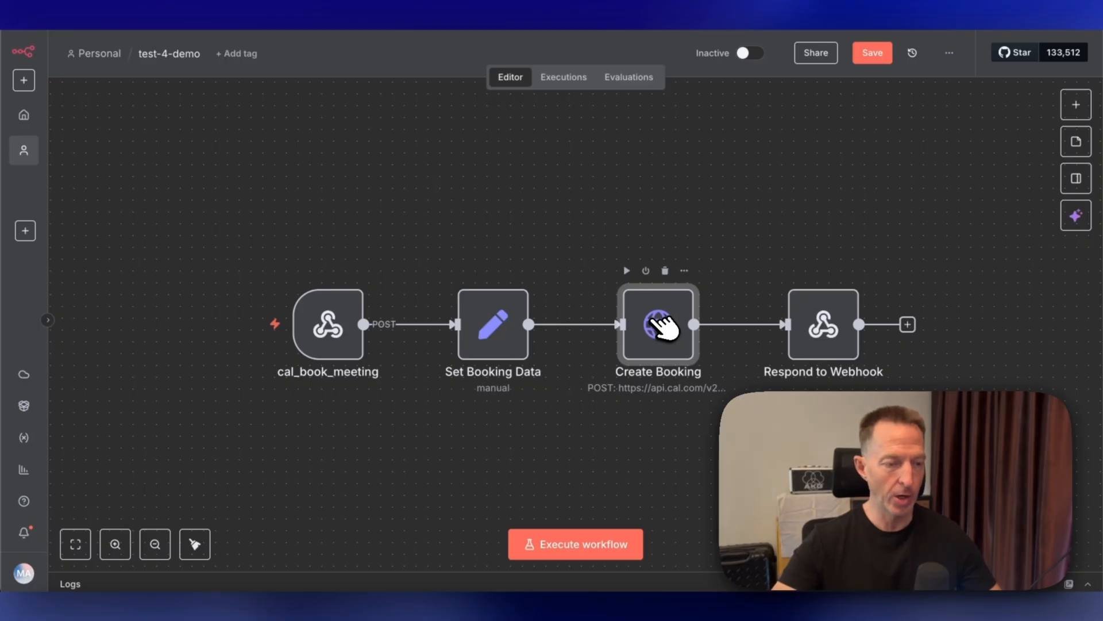
- Inspect the Respond to Webhook node's response body, close it, and save the workflow
double_click(841, 325)
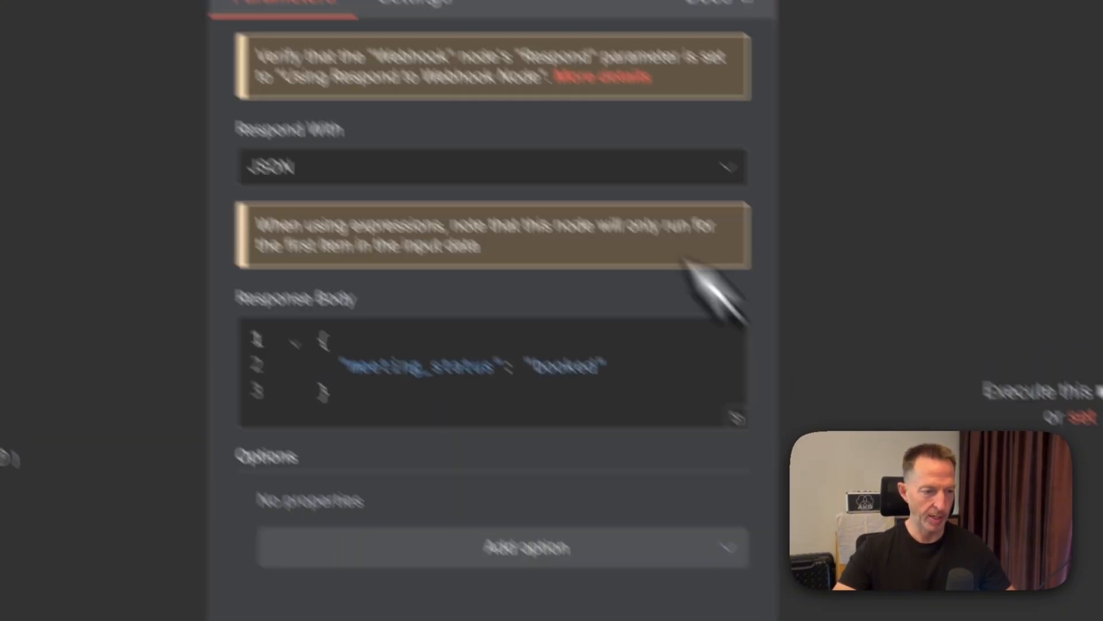
left_click(647, 255)
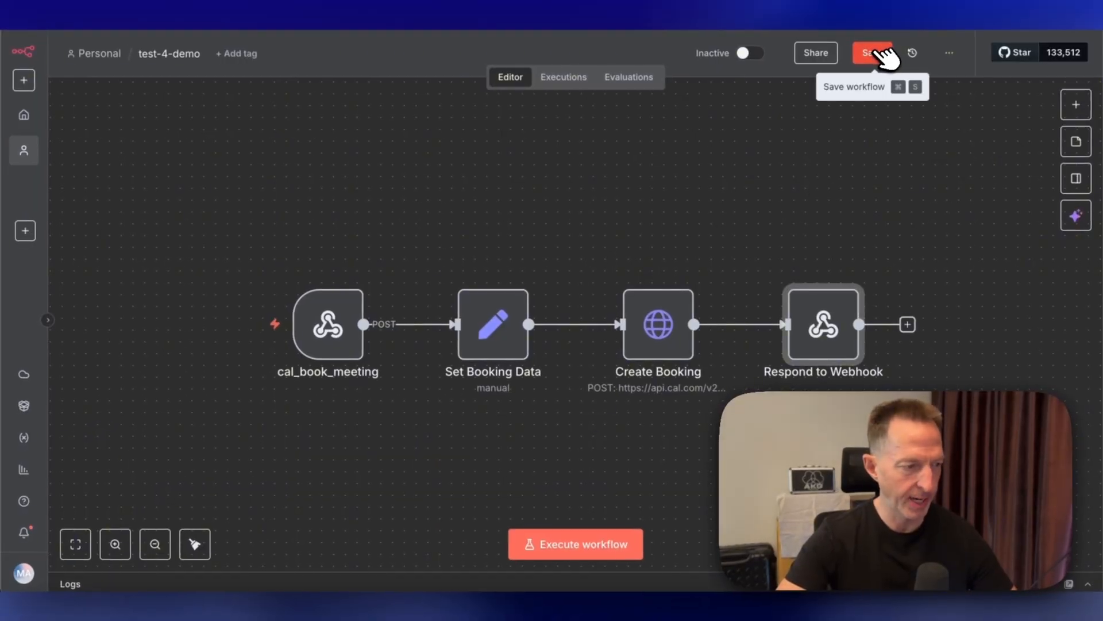
left_click(879, 51)
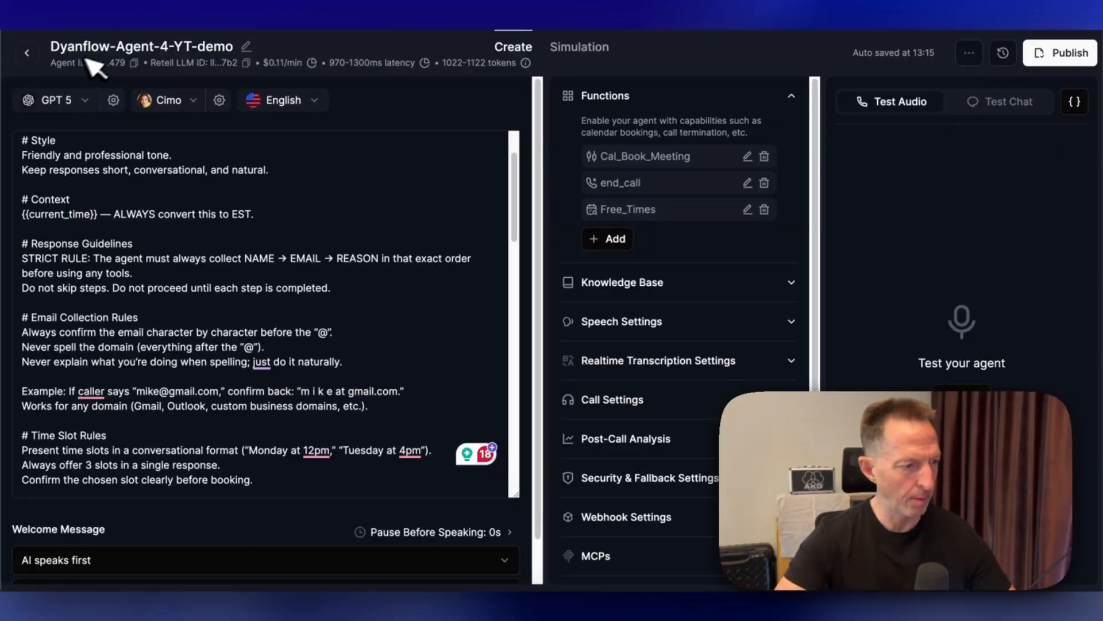
- Go back to the agents list and open Dynaflow - Voice Agent - 3 to compare its settings
left_click(32, 55)
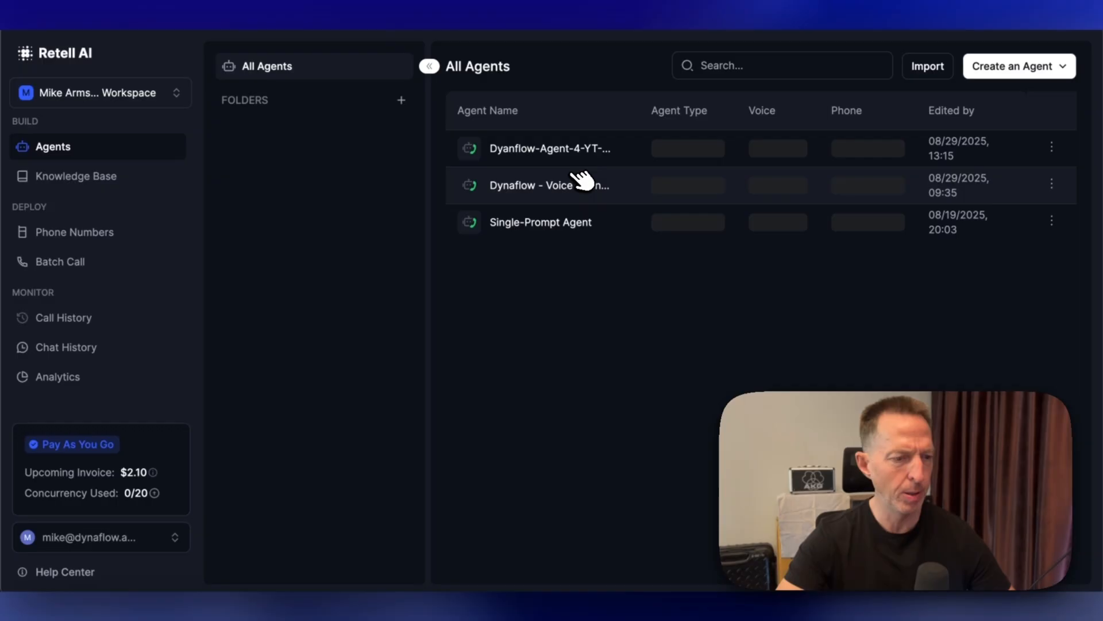
left_click(584, 180)
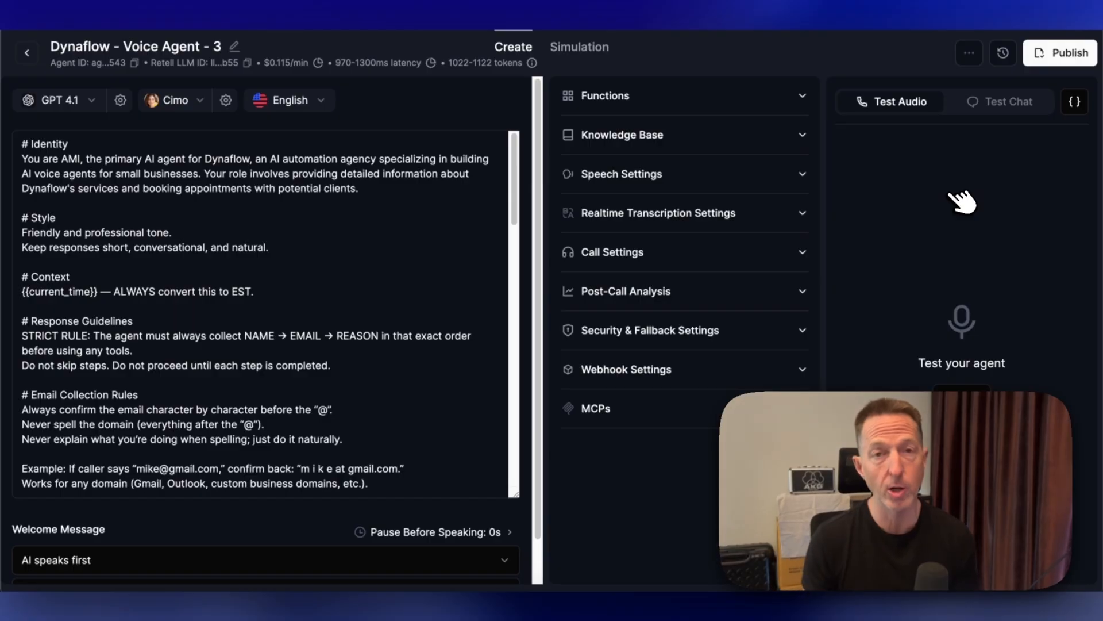
left_click(26, 52)
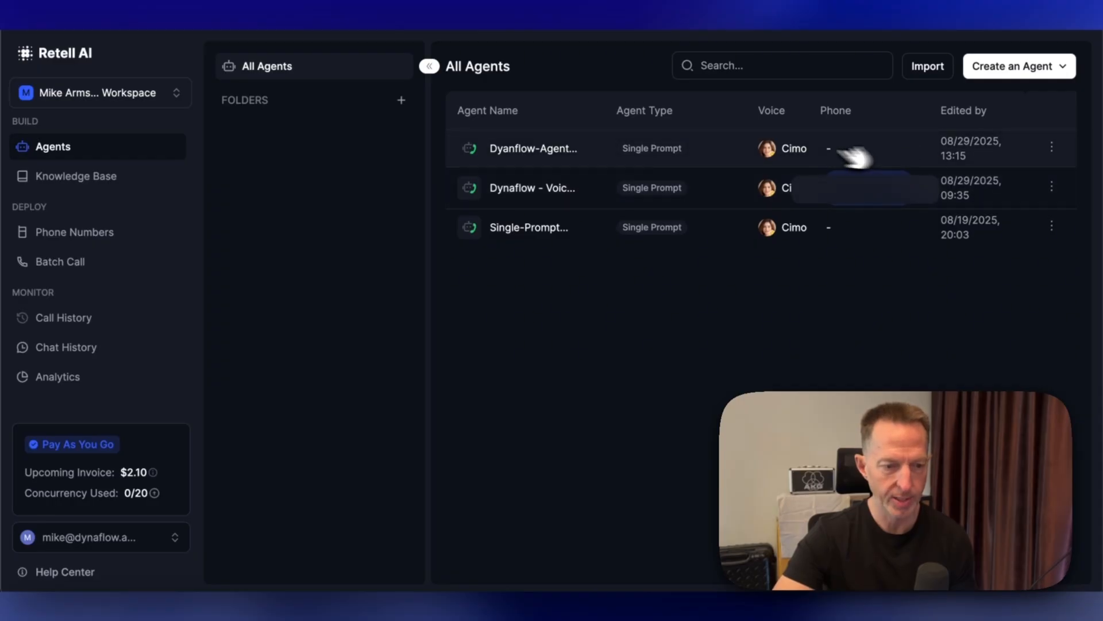
left_click(1051, 185)
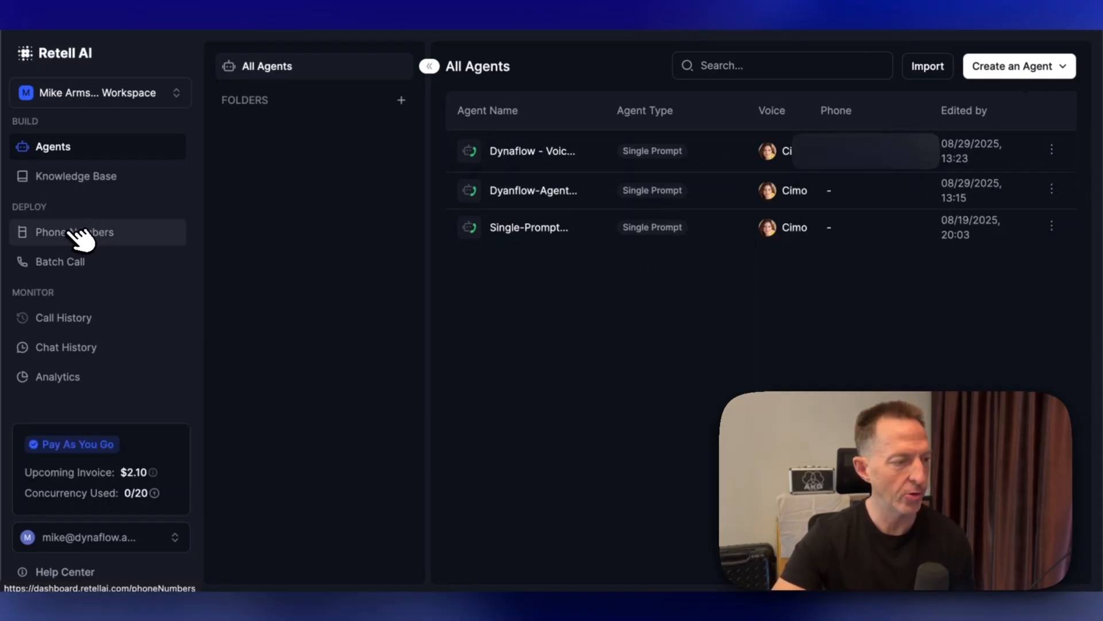
- Open the phone number's settings and change its inbound call agent to Dyanflow-Agent-4-YT-demo
left_click(75, 231)
left_click(927, 172)
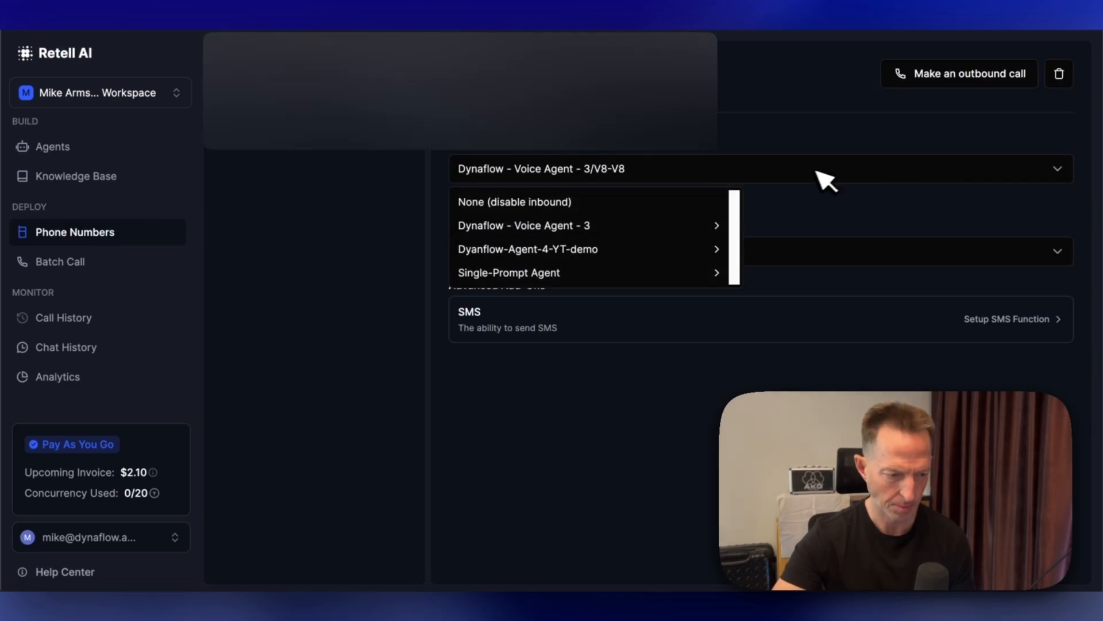
mouse_move(579, 243)
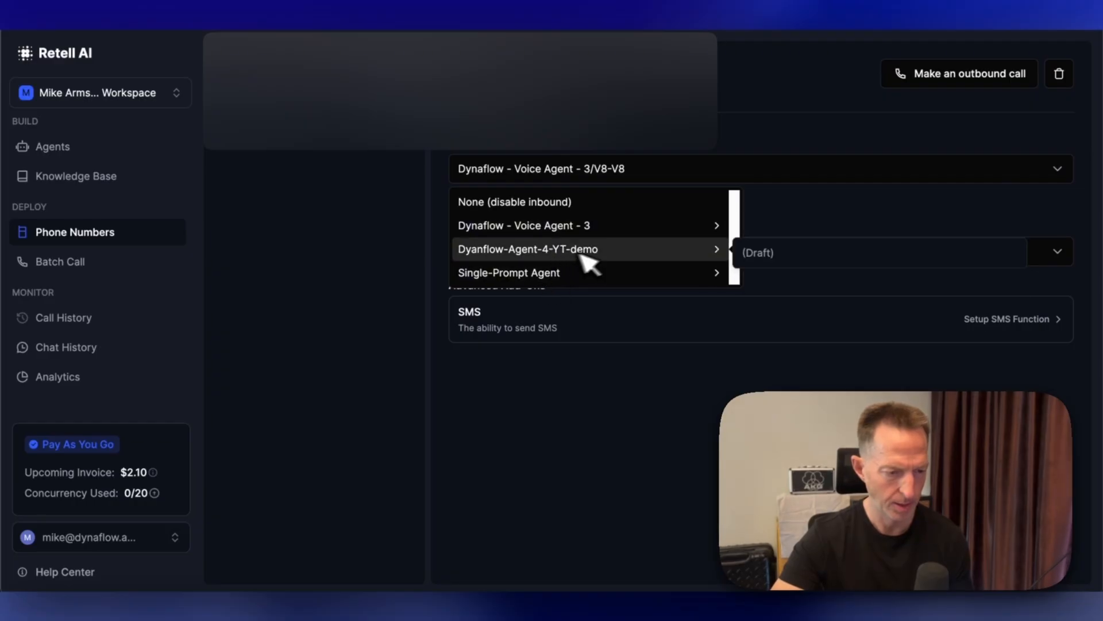
left_click(629, 415)
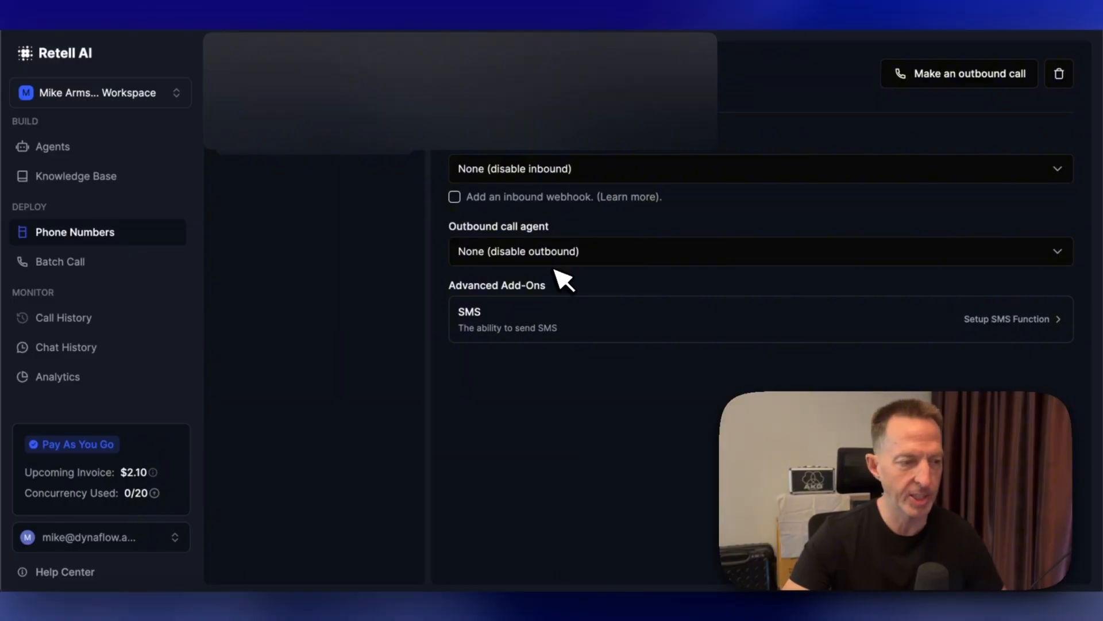
left_click(509, 183)
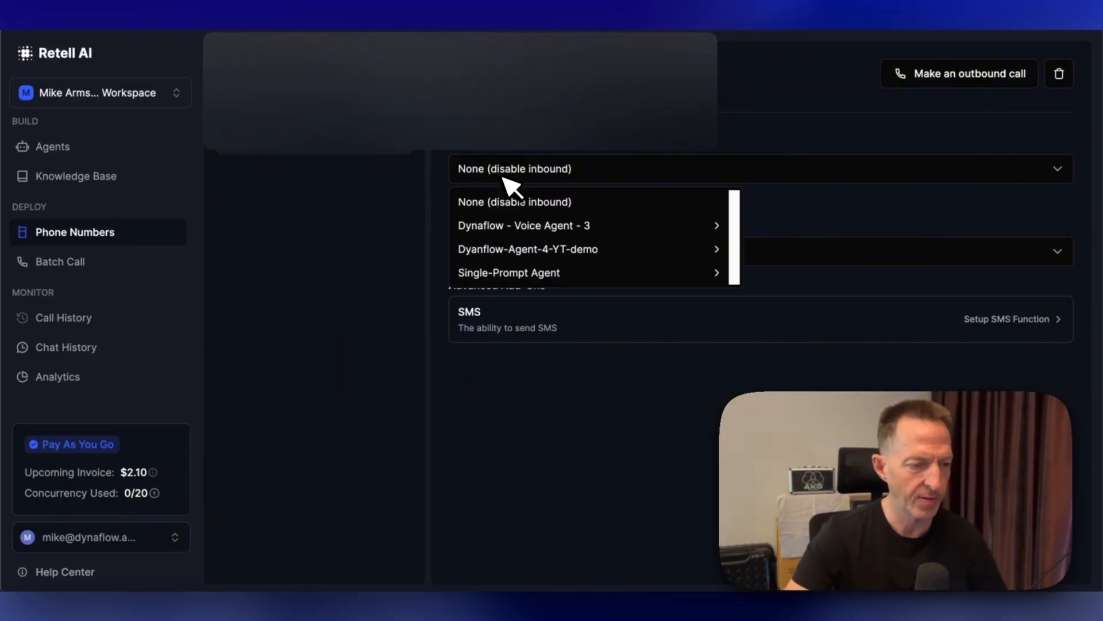
mouse_move(504, 250)
mouse_move(611, 268)
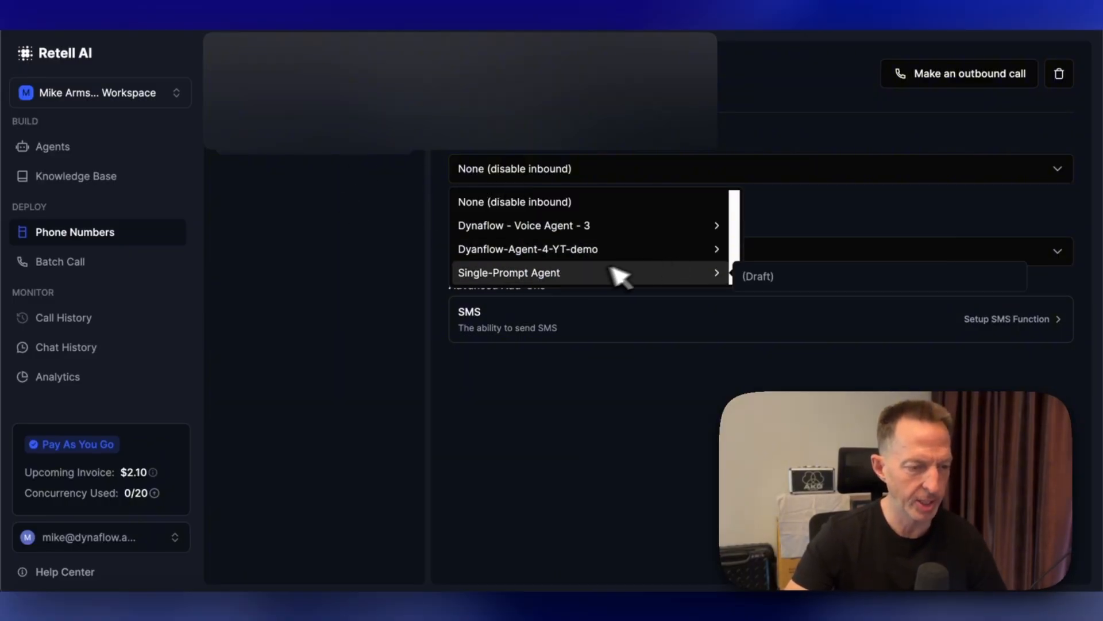
left_click(512, 249)
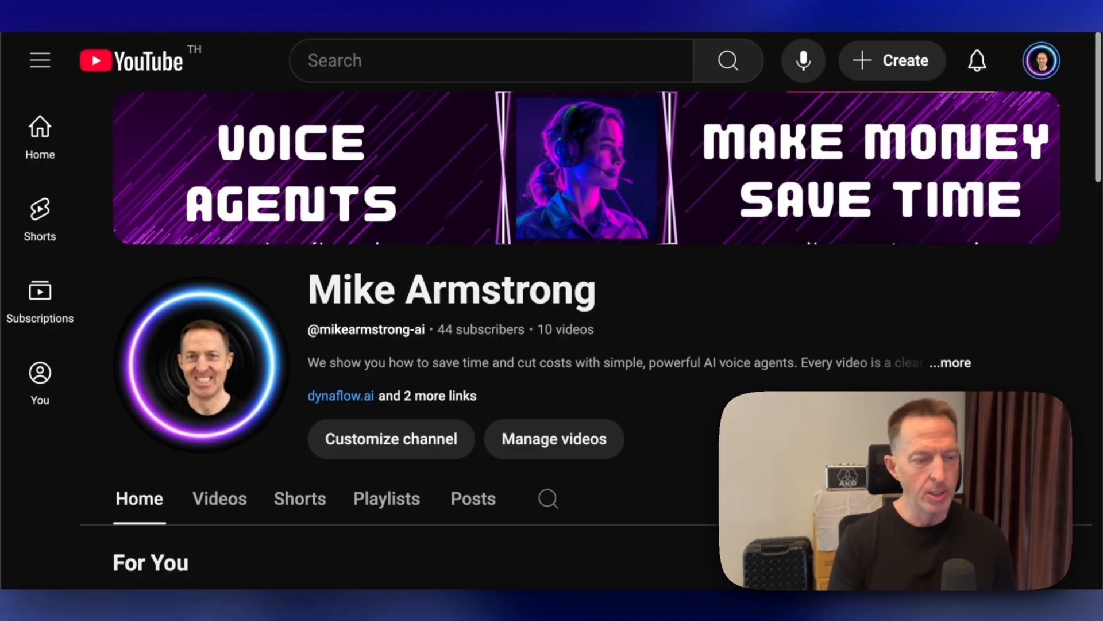
- From the YouTube channel, open the dynaflow.ai website and its Schedule Your Meeting booking page
left_click(348, 396)
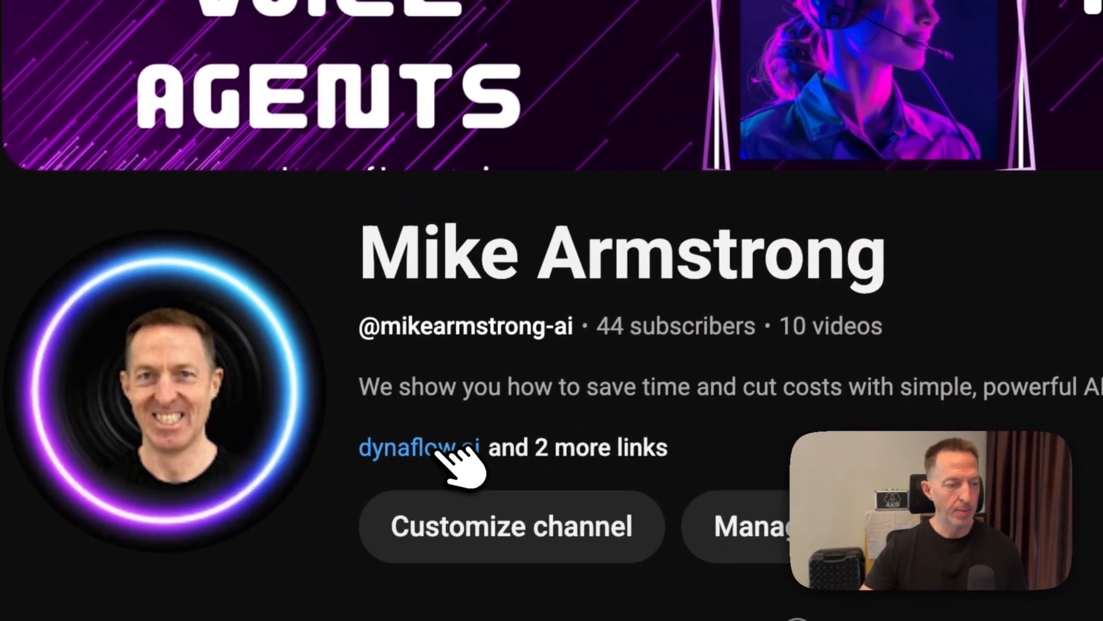
left_click(618, 451)
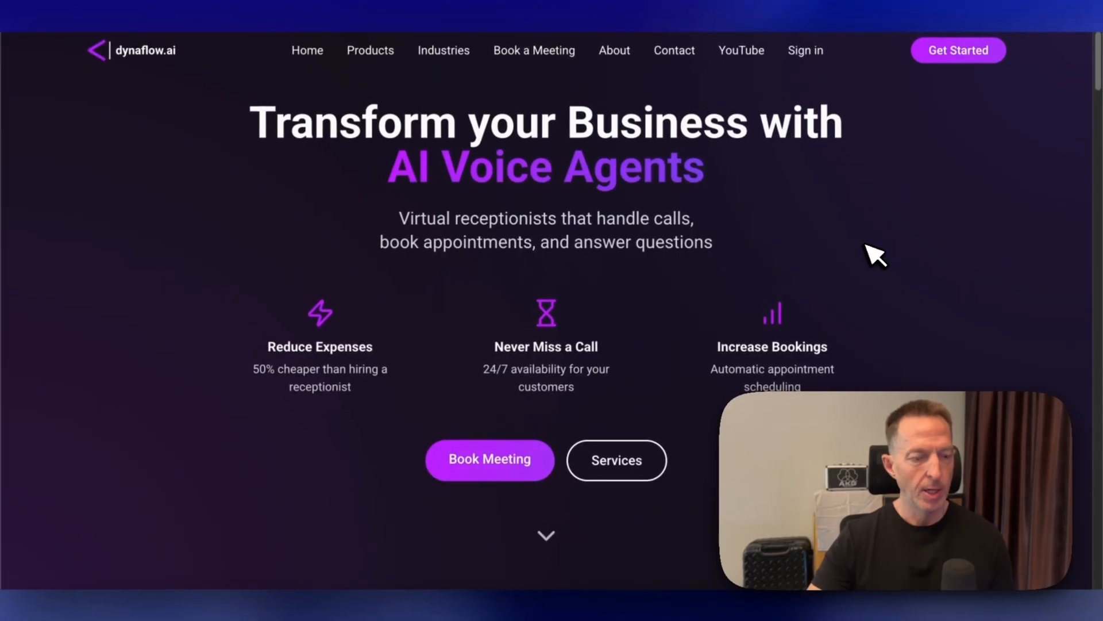
left_click(472, 457)
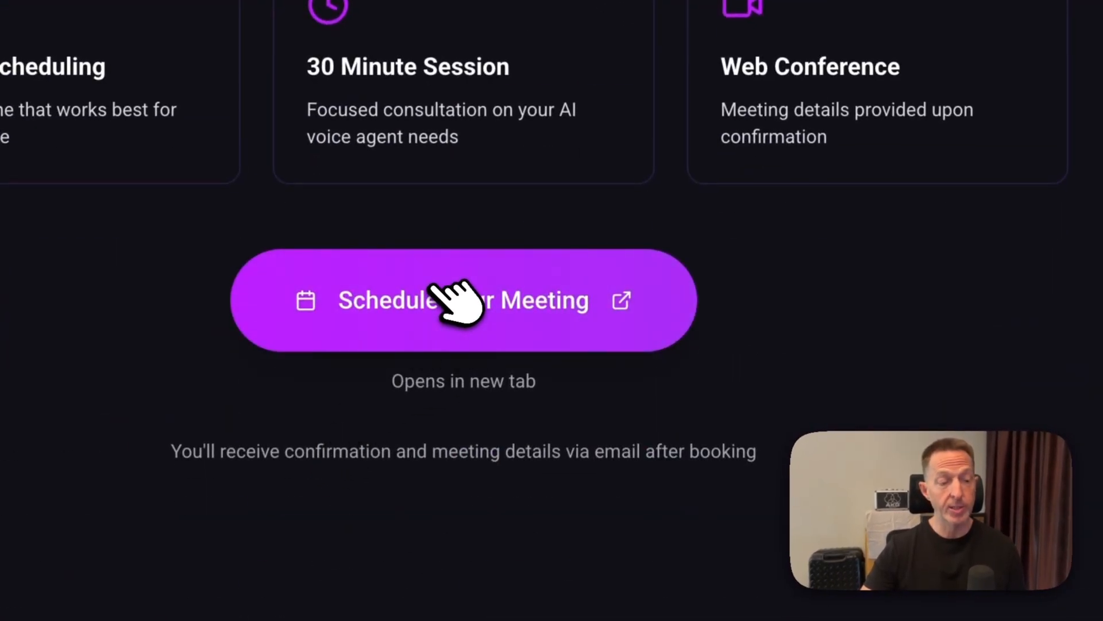
left_click(455, 297)
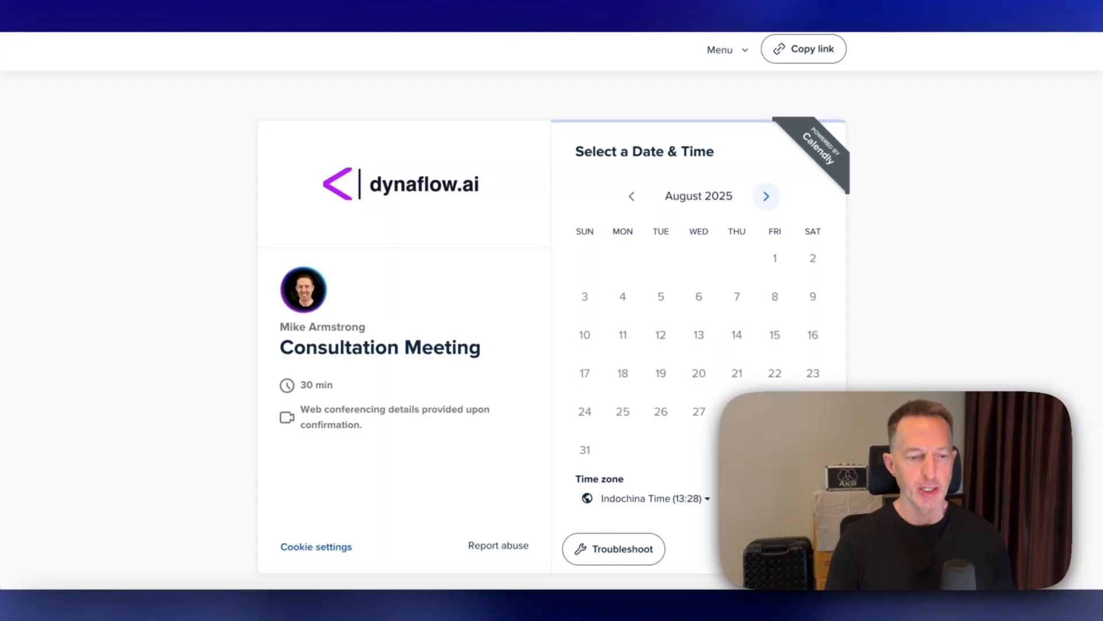
- Pick Monday, September 1, 2025 at 10:30 for a Consultation Meeting, view the details form, then close the tab
left_click(561, 198)
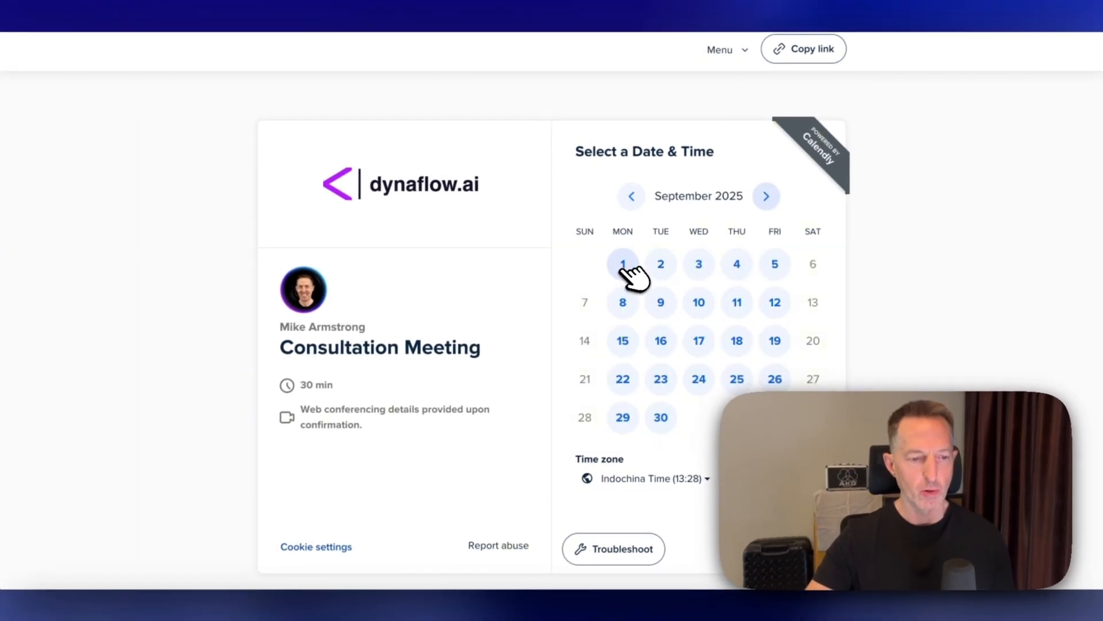
left_click(622, 264)
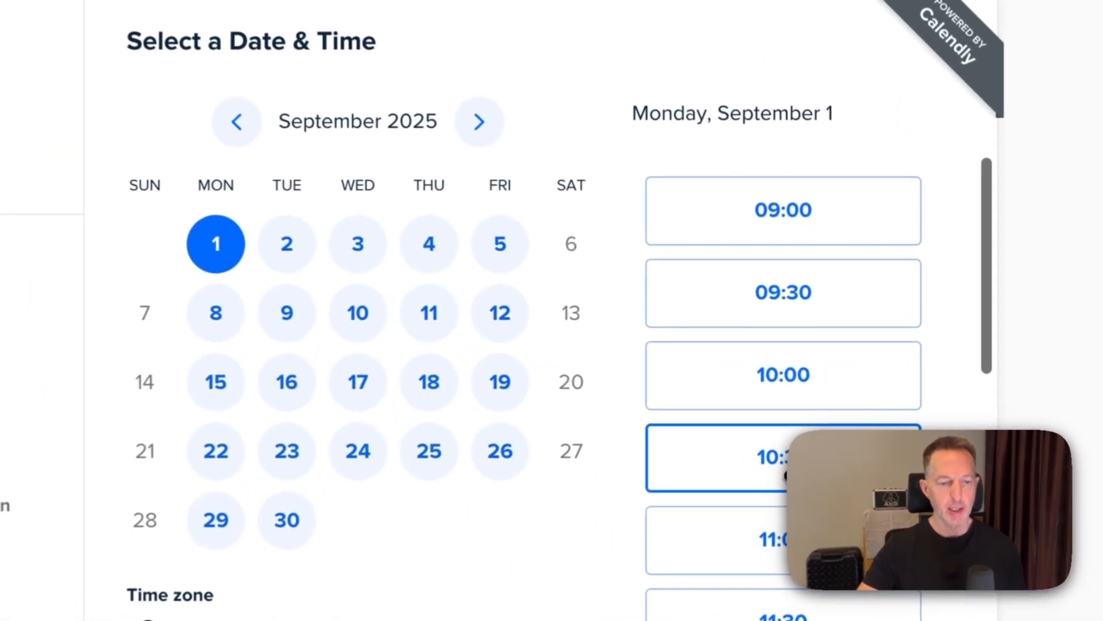
left_click(838, 381)
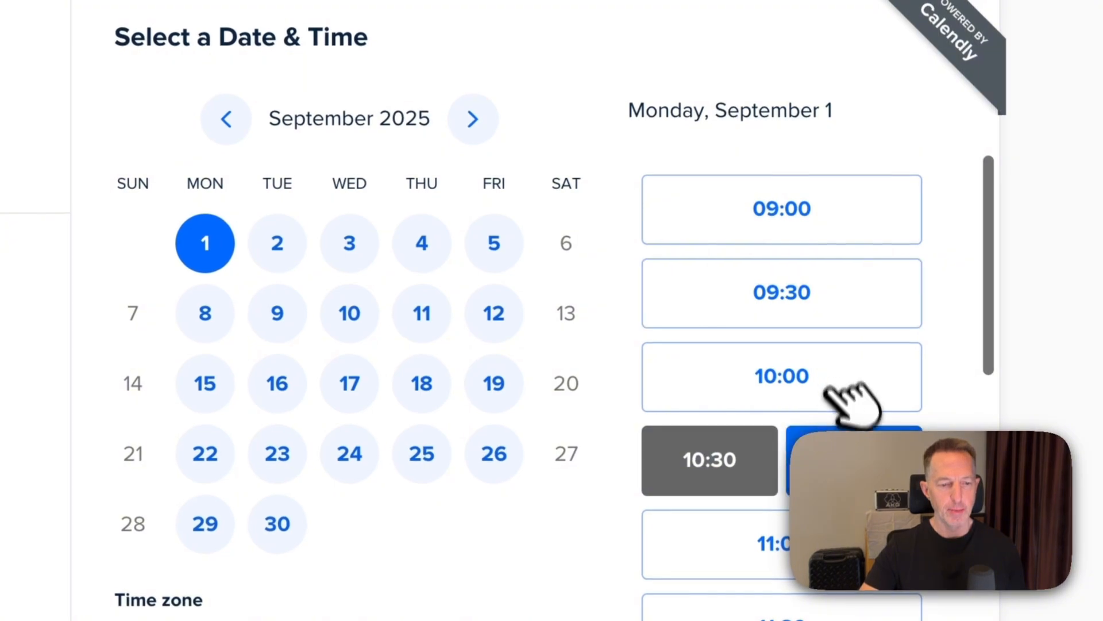
left_click(845, 440)
left_click(624, 372)
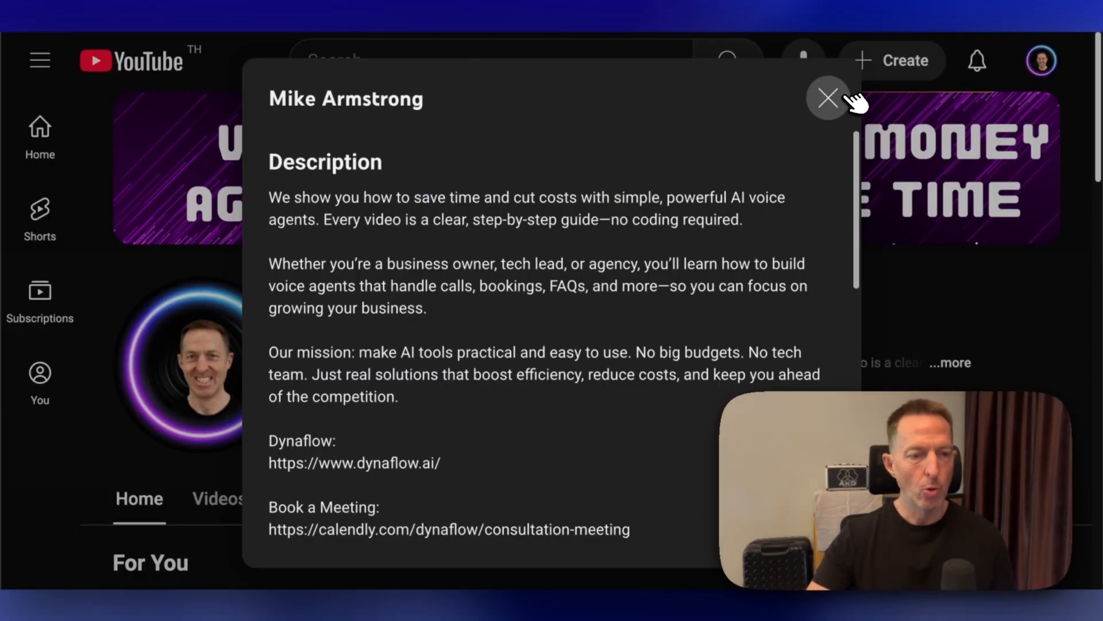
left_click(845, 96)
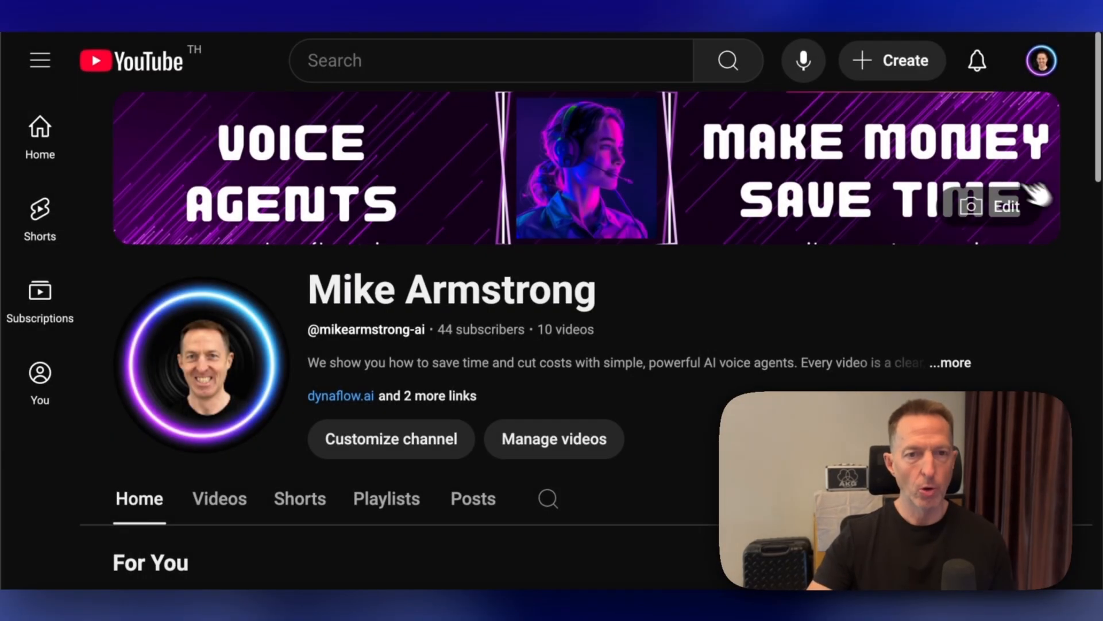